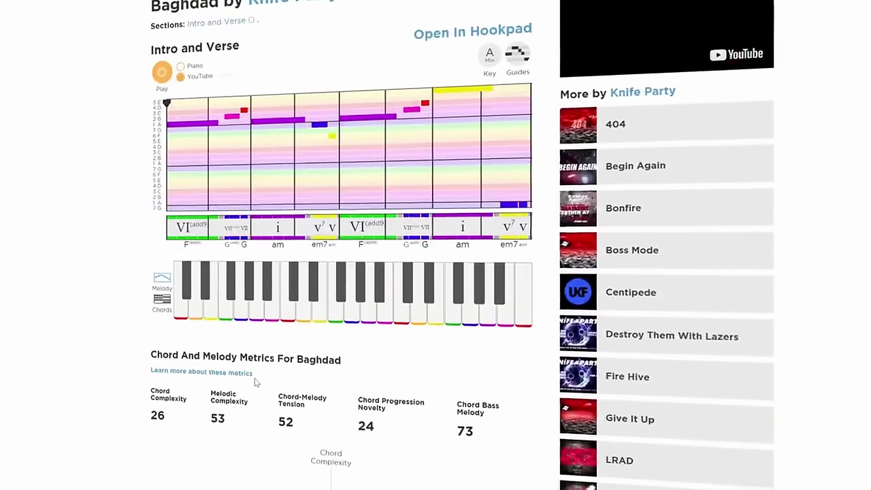
# - Audition the G, dm, B♭, dm7 and C/G chords among the most popular chords in G Mixolydian
pyautogui.click(230, 200)
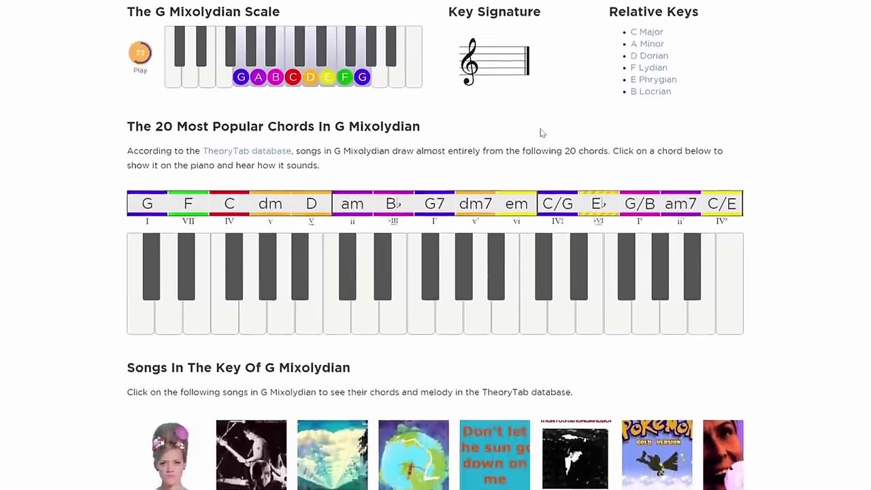
pyautogui.click(158, 193)
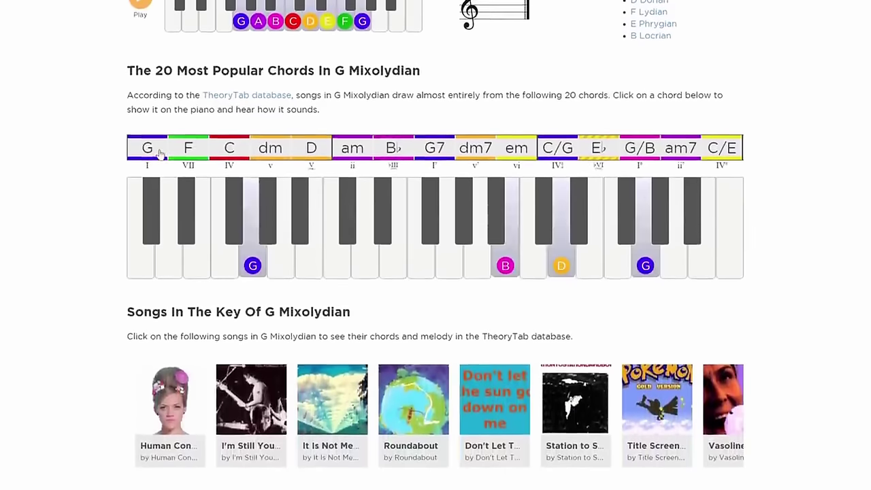
pyautogui.click(270, 136)
pyautogui.click(398, 135)
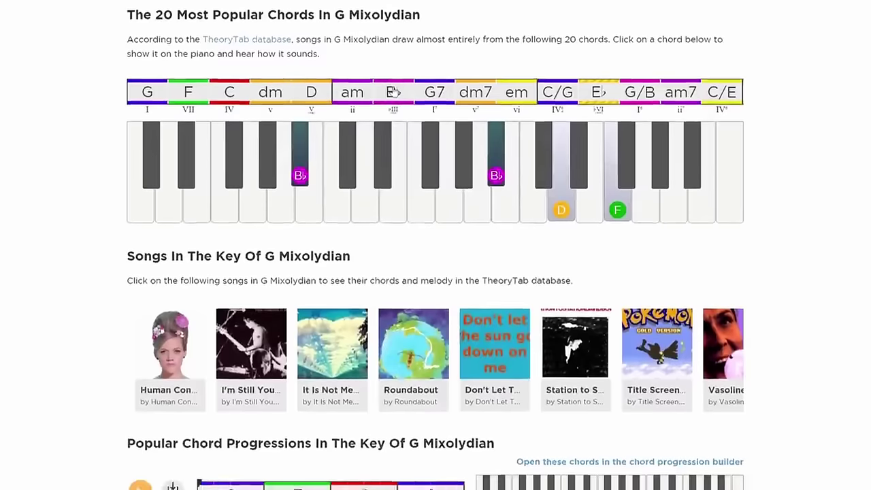
pyautogui.click(475, 79)
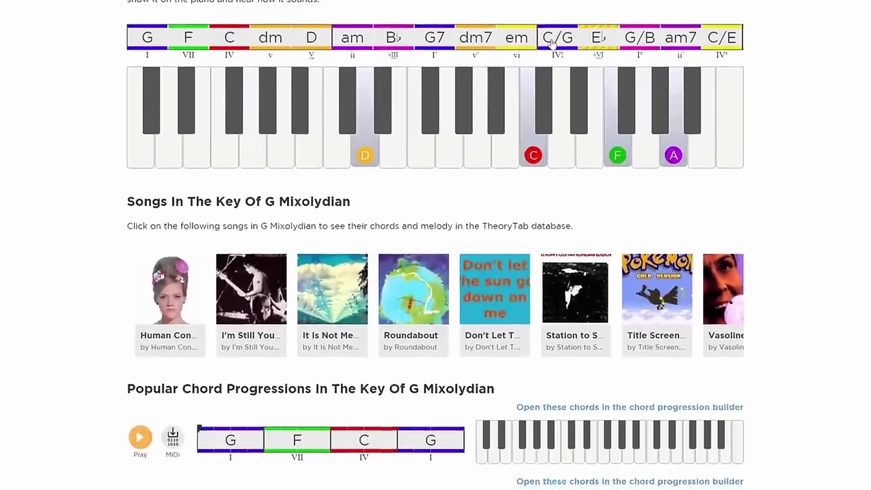
pyautogui.click(553, 81)
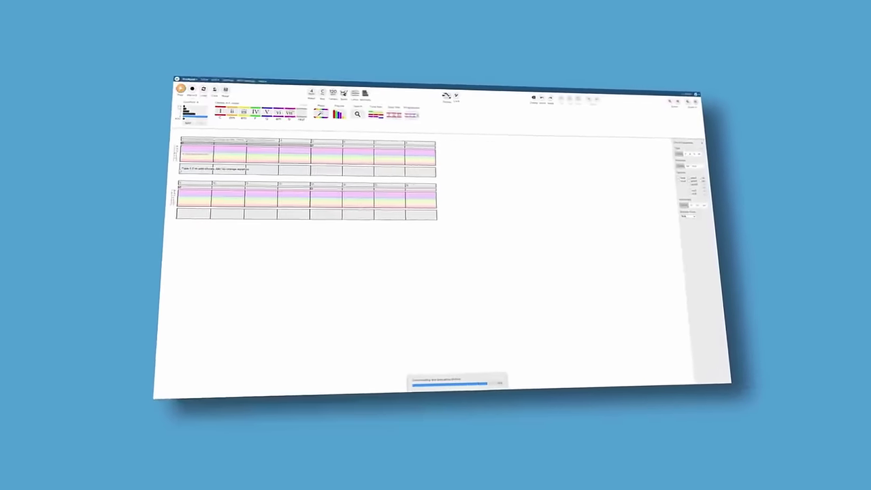
pyautogui.click(318, 91)
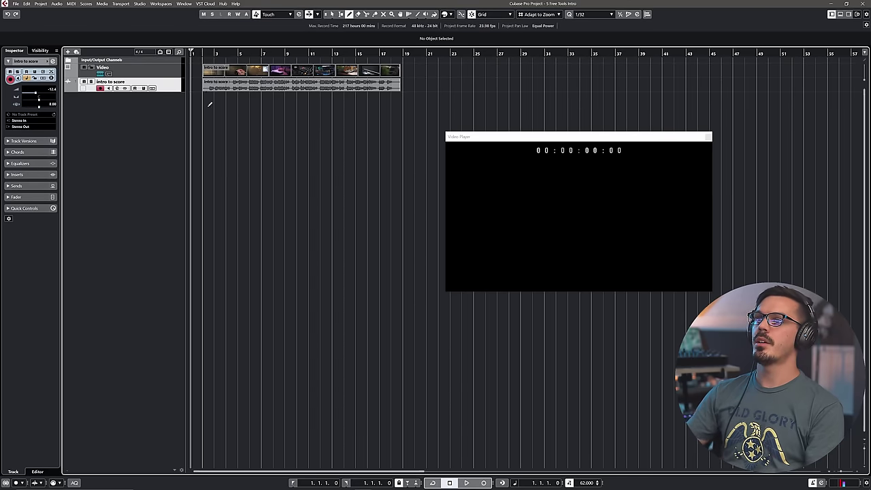
# - Preview the opening of the intro video from bar 2, and replay it from the same bar
pyautogui.press('1')
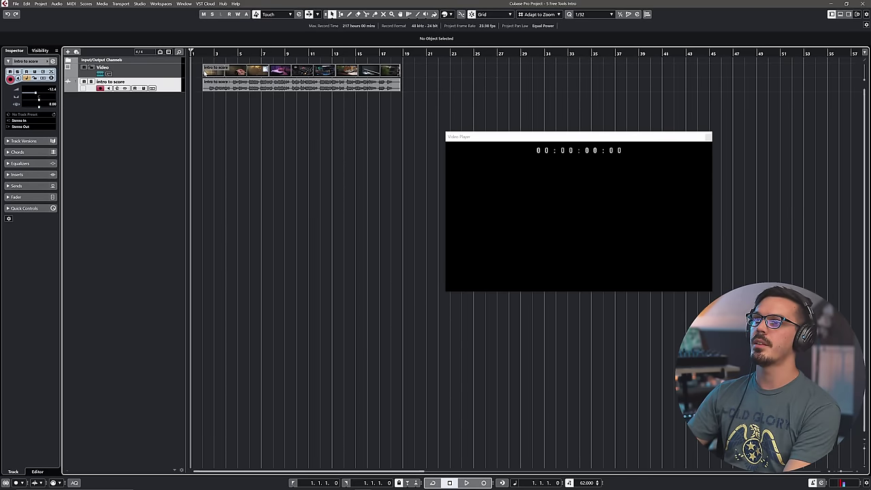
pyautogui.press('h')
pyautogui.press('h')
pyautogui.press('h')
pyautogui.press('h')
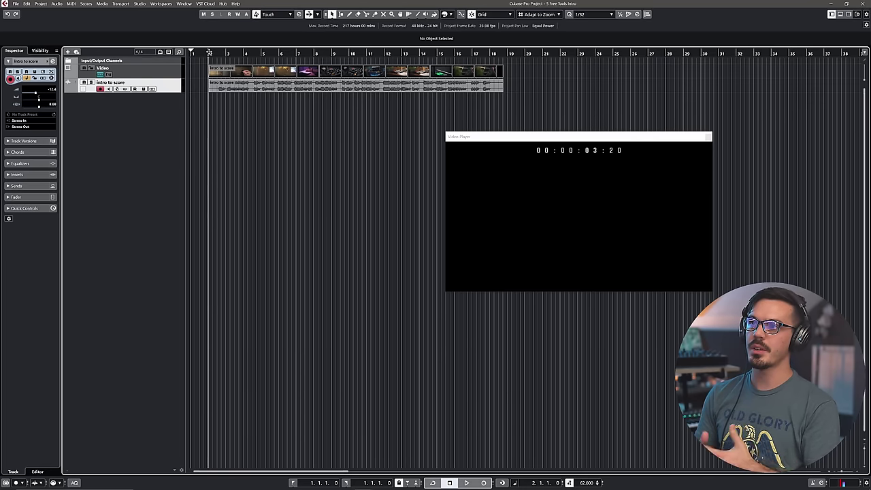
pyautogui.press('space')
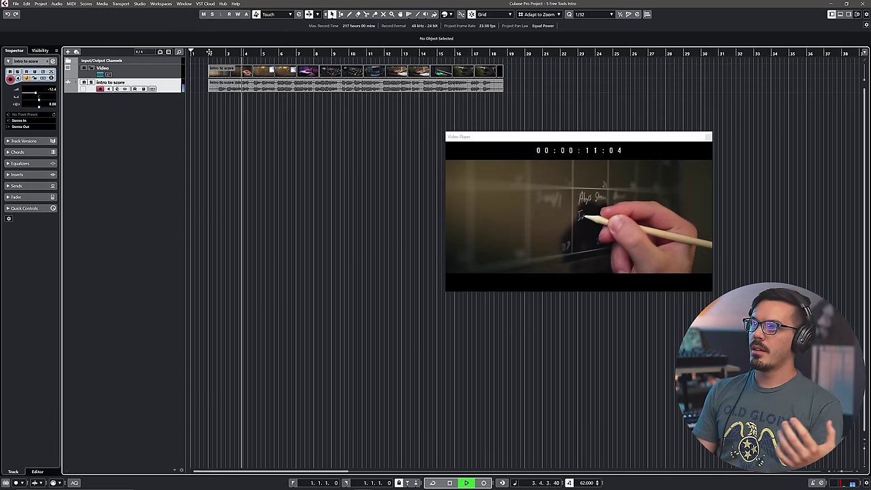
pyautogui.press('space')
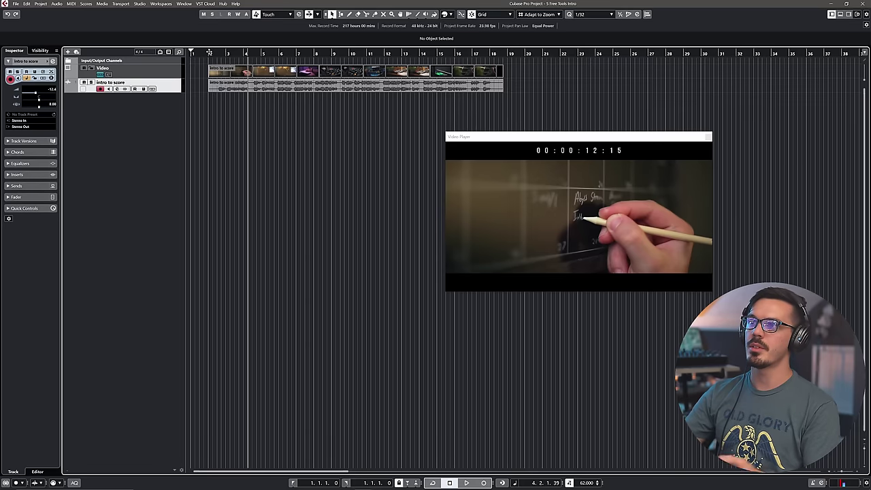
pyautogui.click(209, 52)
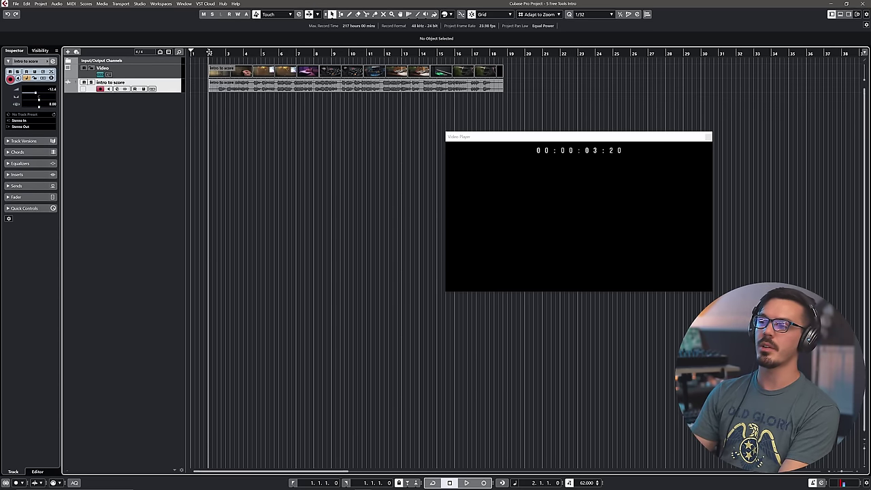
pyautogui.press('space')
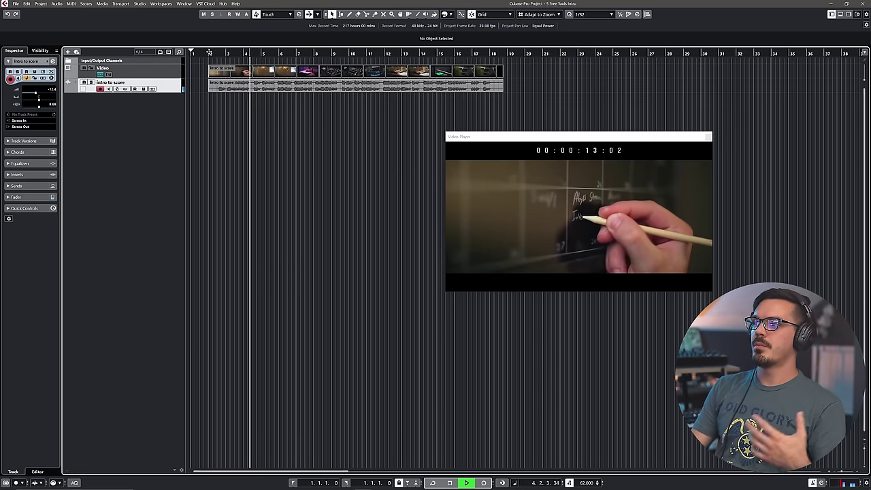
pyautogui.press('space')
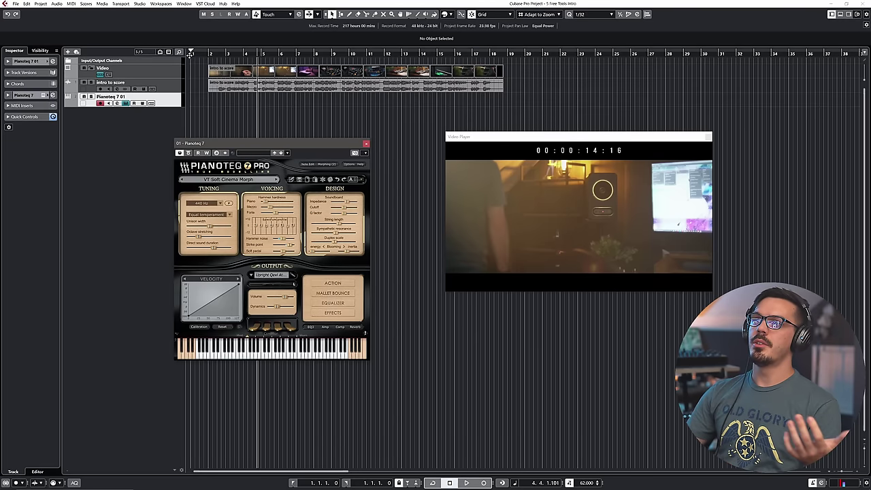
# - Look over the Pianoteq preset's morphing ingredients and audition the piano against the video from the project start
pyautogui.click(189, 54)
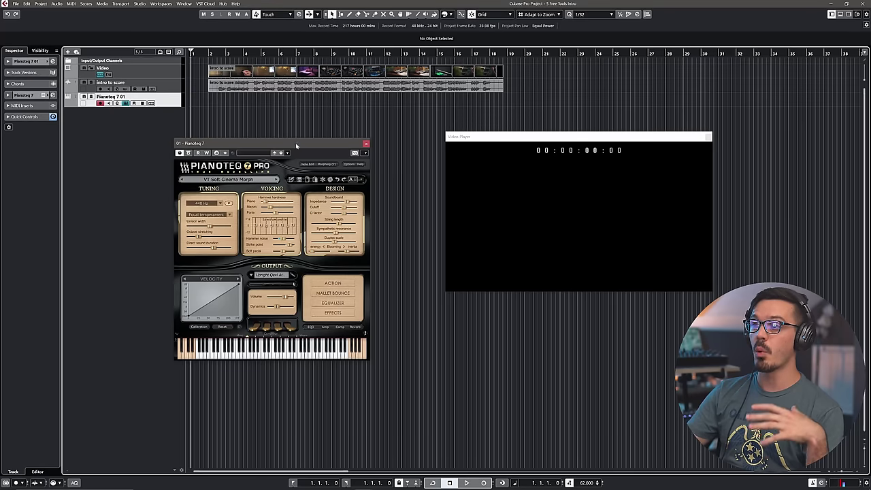
pyautogui.click(323, 163)
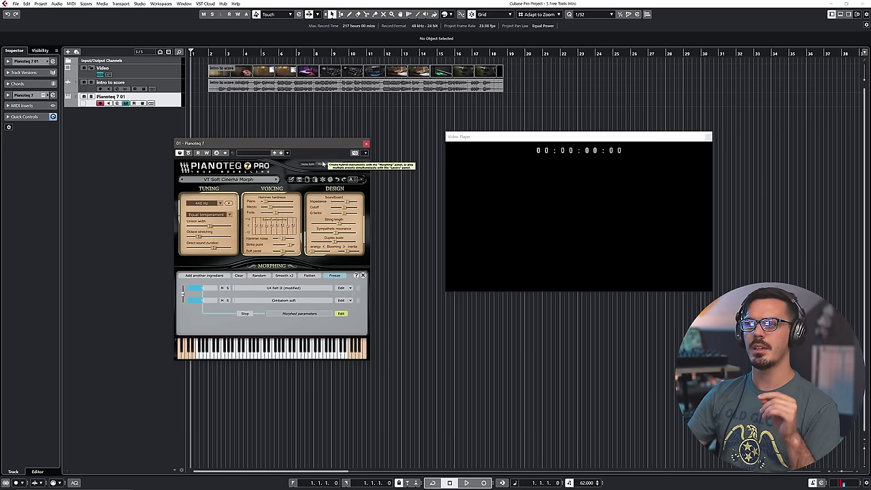
pyautogui.click(323, 163)
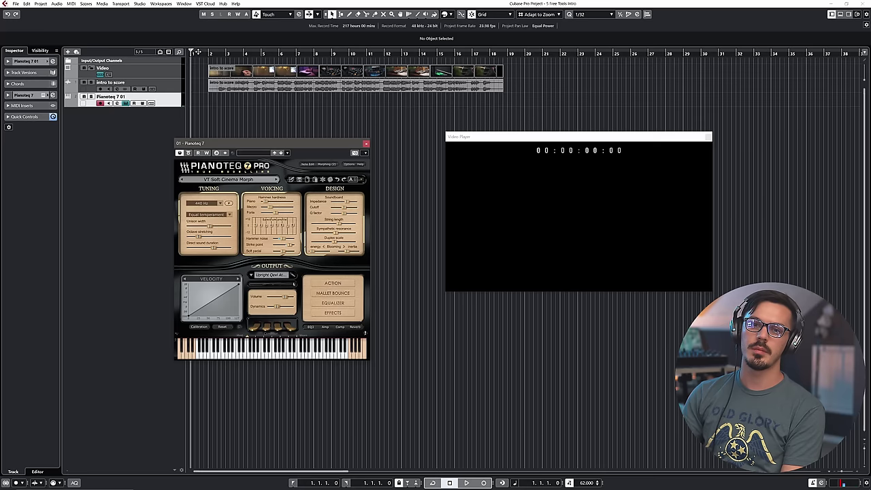
pyautogui.press('space')
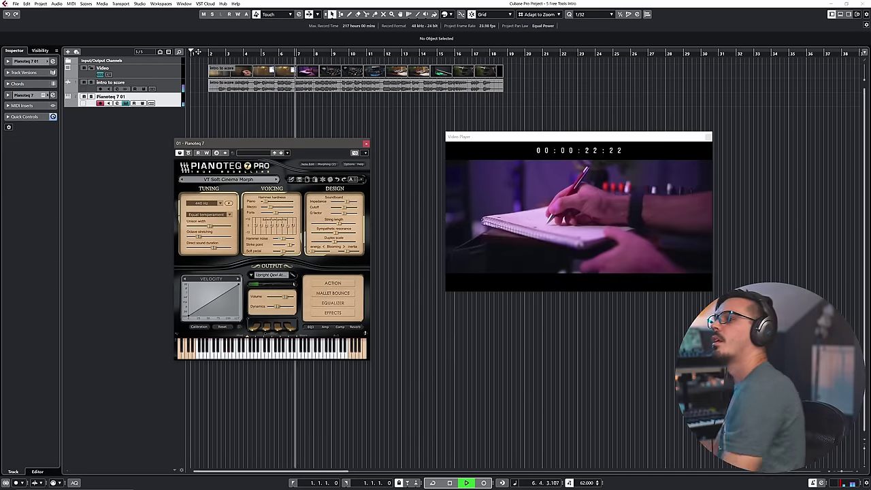
pyautogui.press('space')
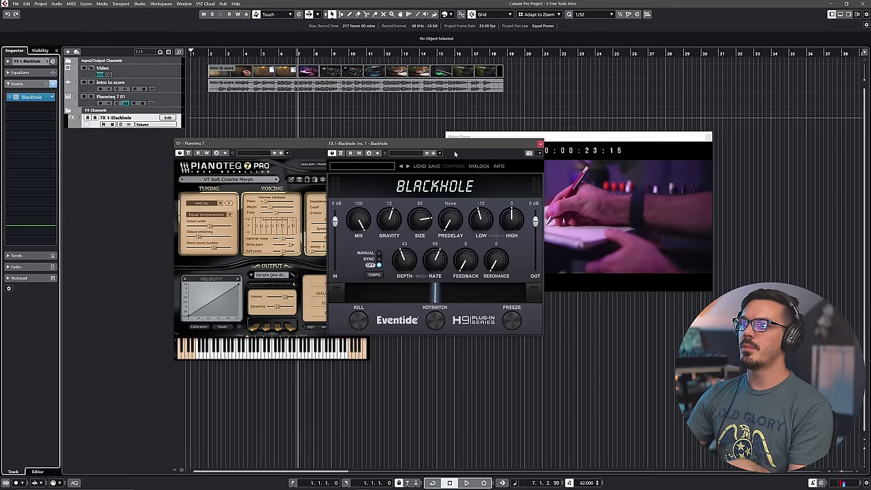
# - Select the Pianoteq 7 track and close the Blackhole and Pianoteq plug-in windows
pyautogui.click(170, 100)
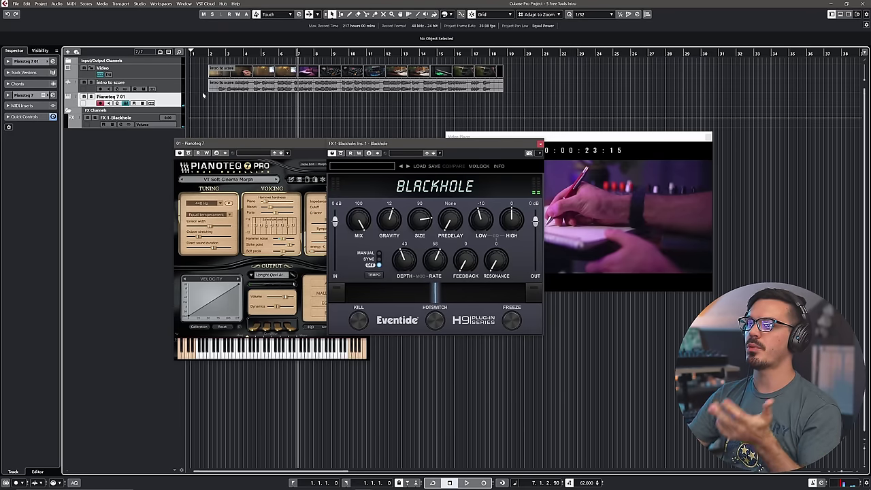
pyautogui.click(540, 145)
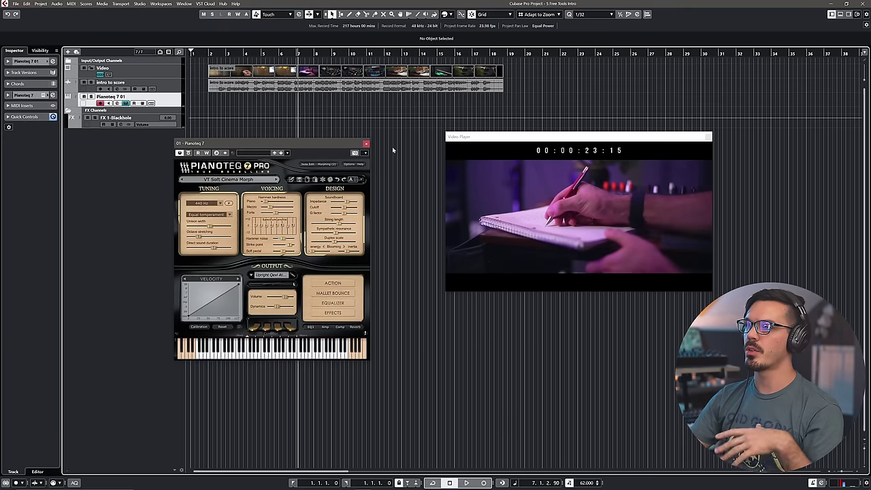
pyautogui.click(367, 144)
# - Play the project from the start twice to try the piano with the Blackhole reverb against the video
pyautogui.click(192, 53)
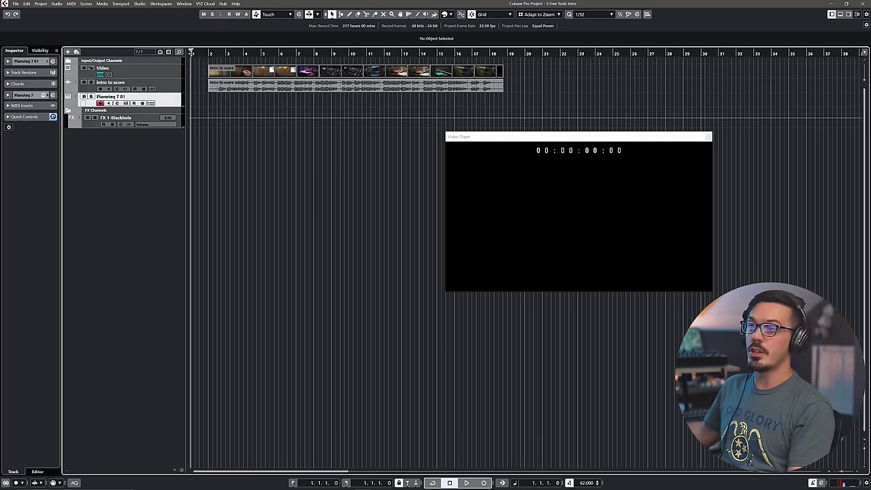
pyautogui.press('space')
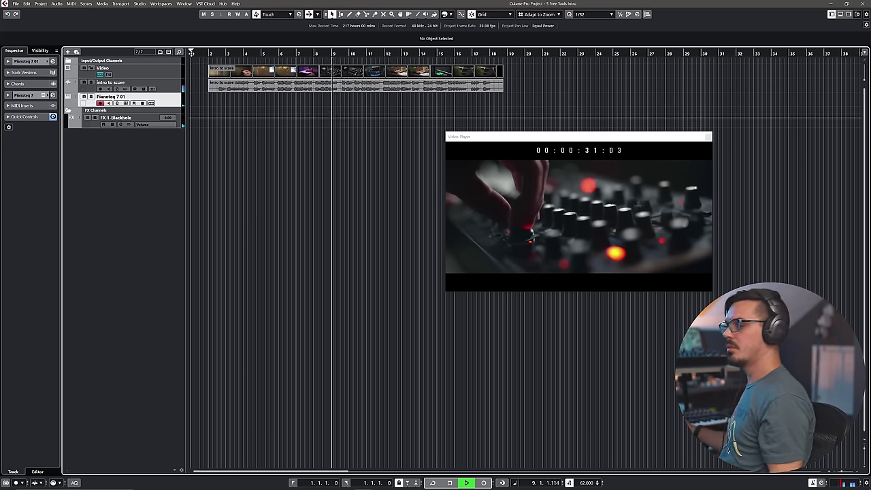
pyautogui.press('space')
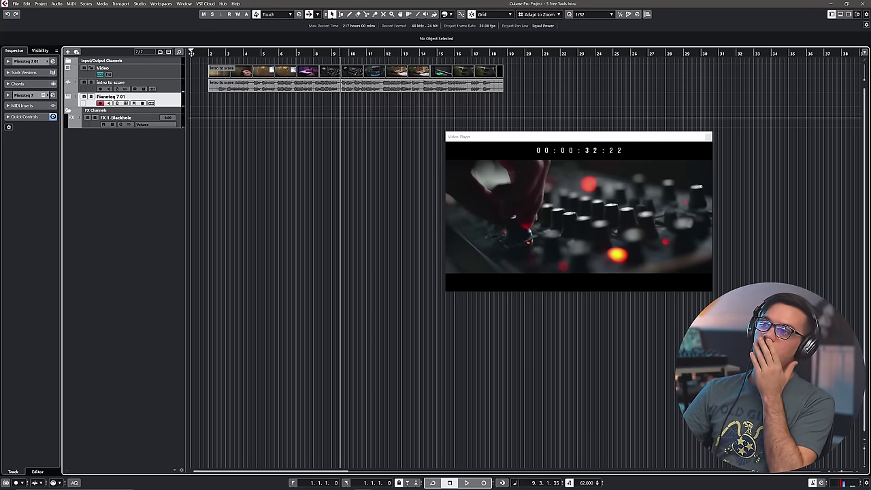
pyautogui.press('Home')
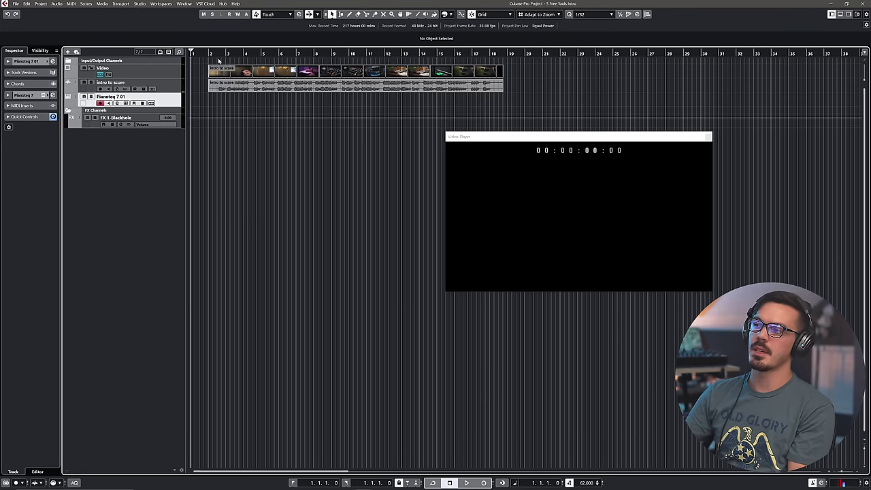
pyautogui.press('space')
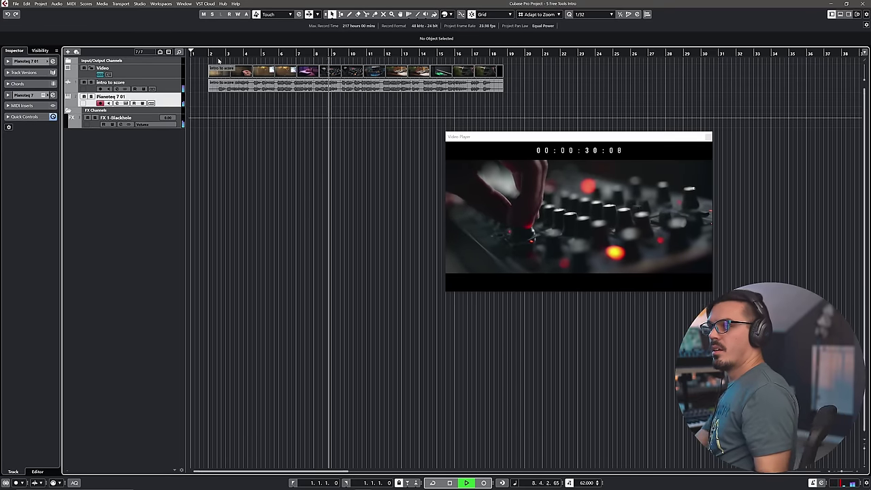
pyautogui.press('space')
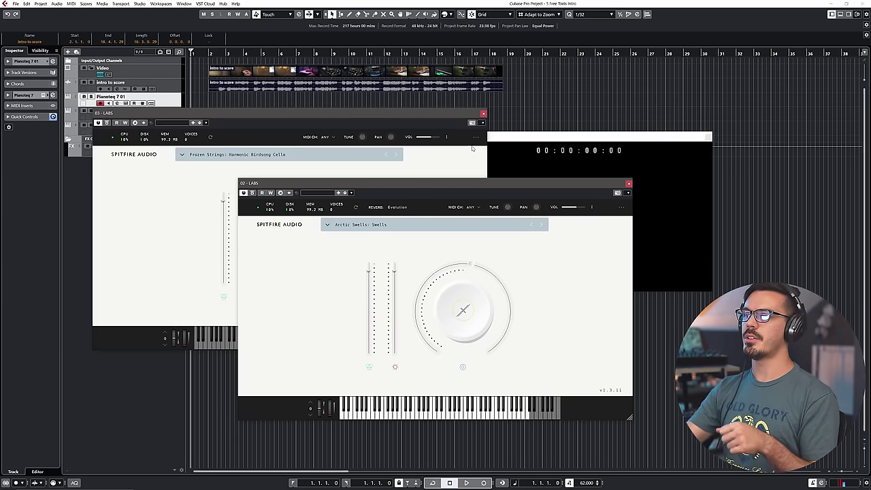
# - Close both LABS windows and set the LABS 01 fader to about -5.78 and the LABS 02 fader to about -6.70 in the MixConsole
pyautogui.click(482, 114)
pyautogui.click(628, 184)
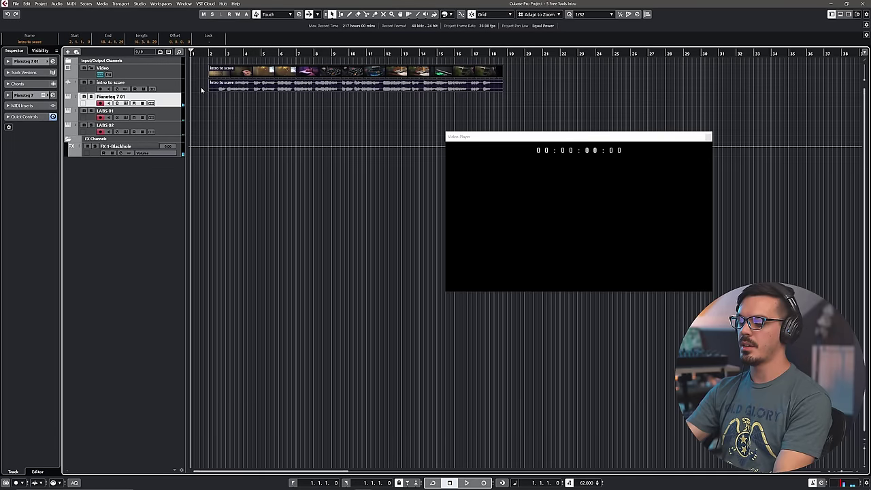
pyautogui.press('F3')
pyautogui.moveTo(280, 337); pyautogui.dragTo(310, 331)
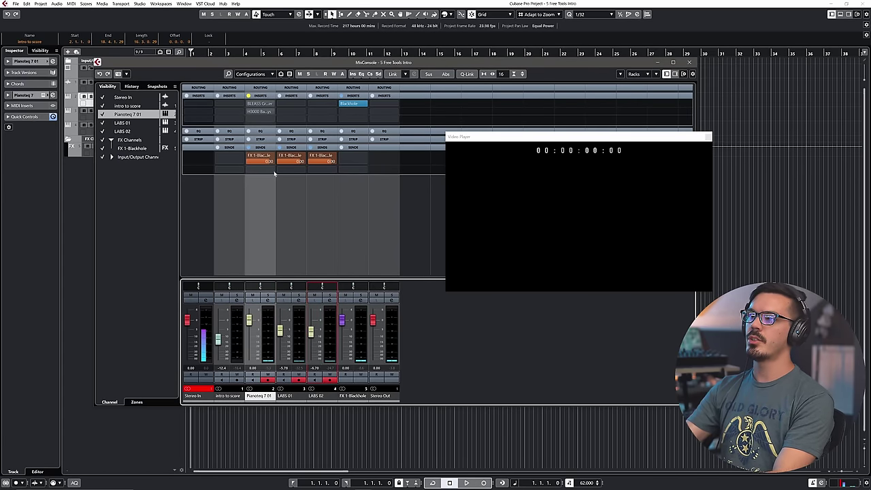
# - Enable the insert effects on the Pianoteq channel and look over the BLEASS Granulizer settings
pyautogui.click(248, 97)
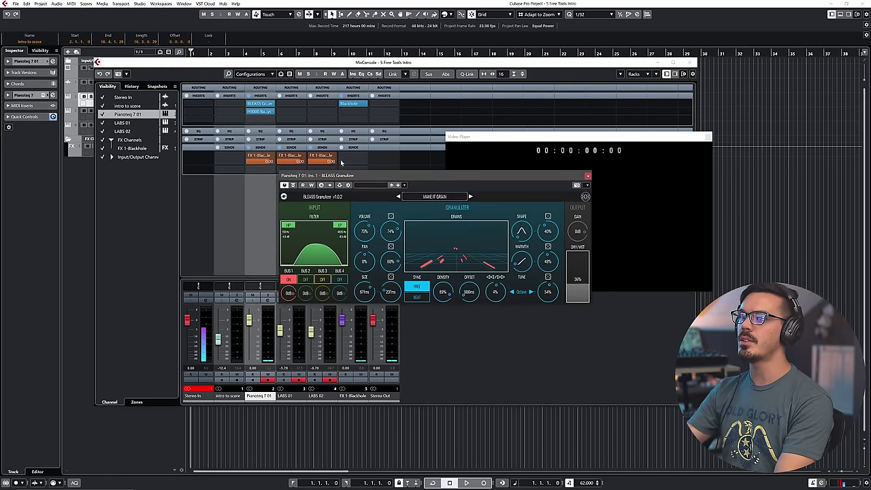
pyautogui.moveTo(347, 178); pyautogui.dragTo(273, 200)
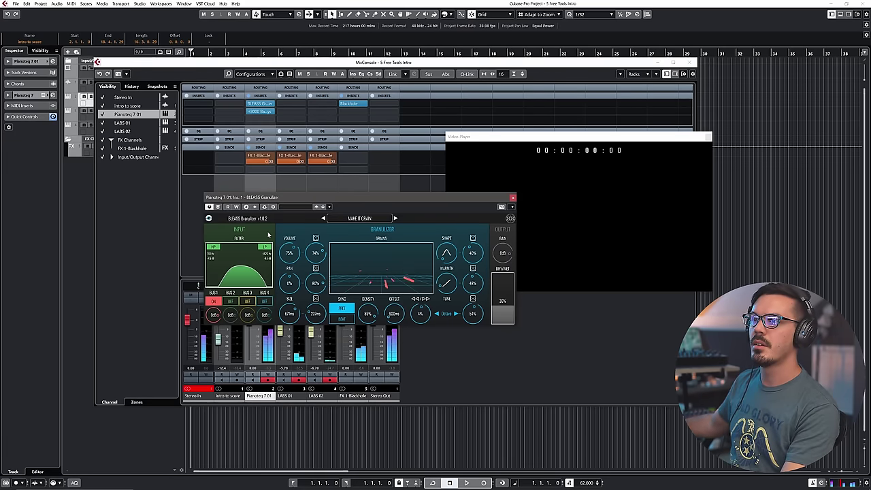
pyautogui.click(513, 197)
# - Review the H3000 Band Delays settings on the Pianoteq channel and close the effect's window
pyautogui.click(261, 111)
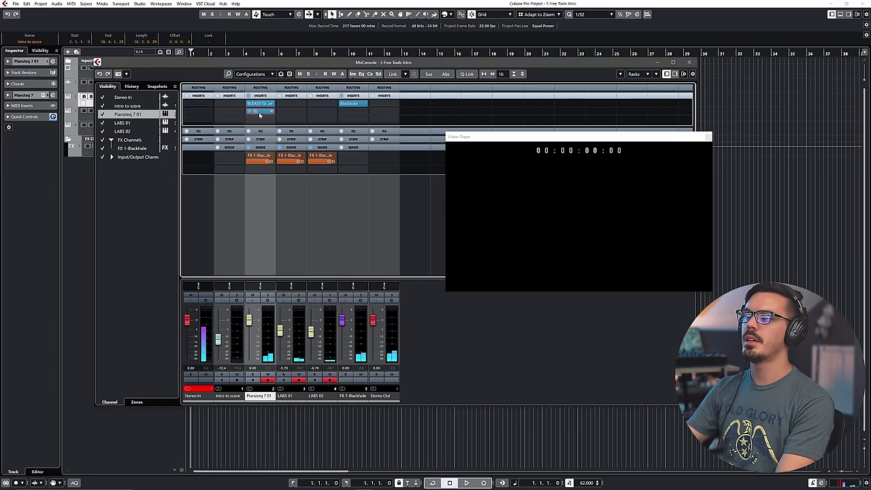
pyautogui.moveTo(357, 138); pyautogui.dragTo(269, 144)
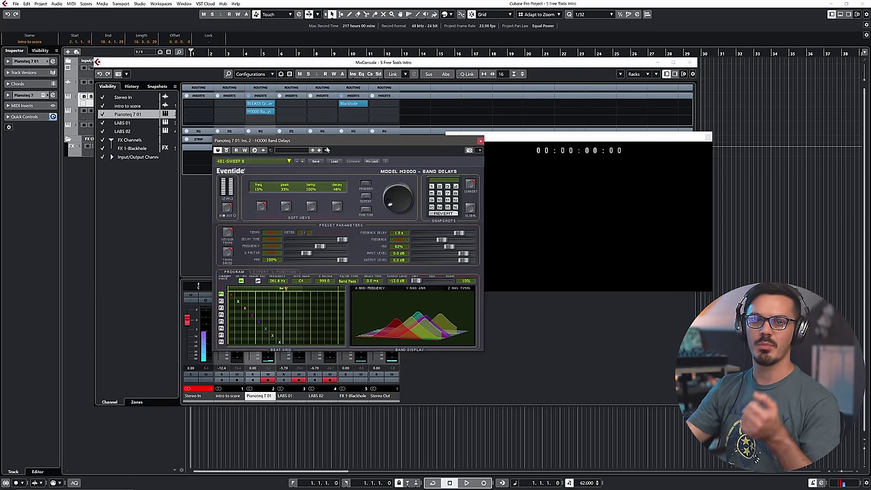
pyautogui.click(479, 141)
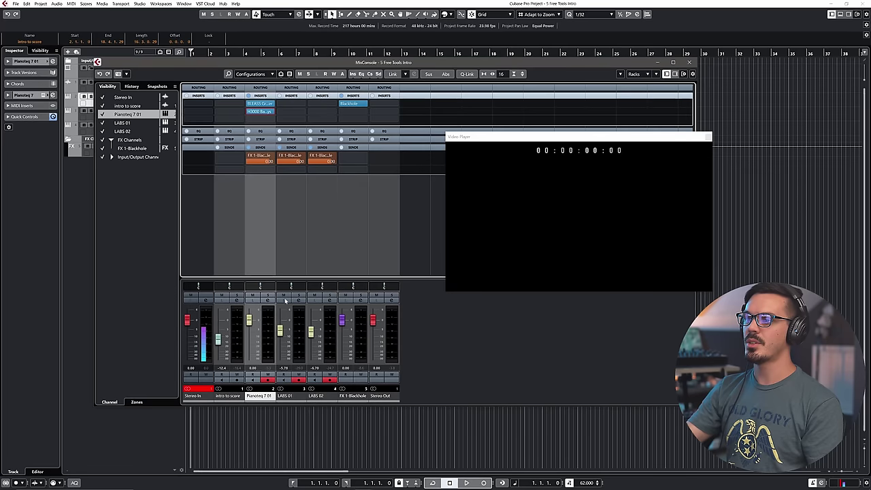
# - Temporarily mute the LABS 01 and LABS 02 channels to audition the effected piano alone, and unmute both
pyautogui.click(315, 296)
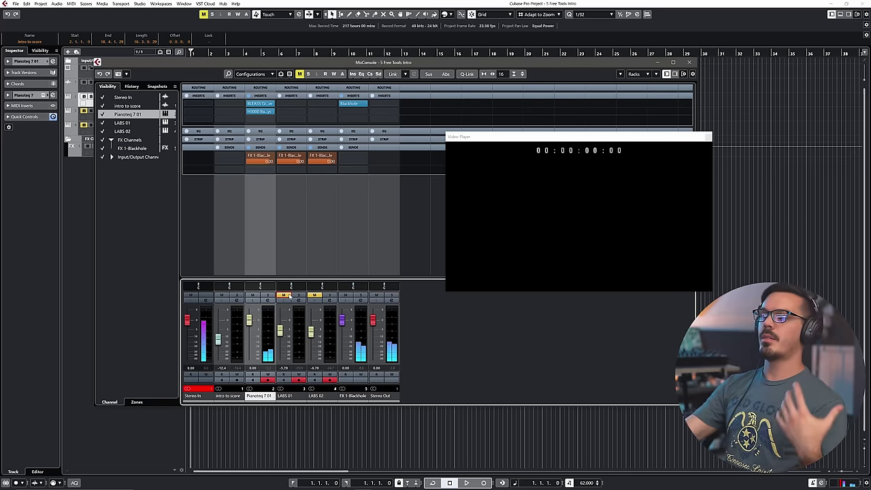
pyautogui.click(283, 295)
pyautogui.click(315, 295)
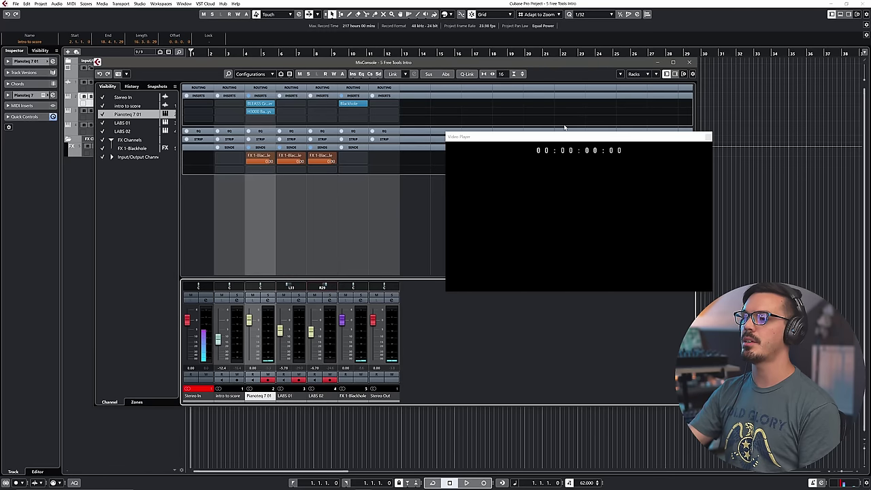
# - Close the MixConsole and play the whole video through from the project start
pyautogui.click(689, 62)
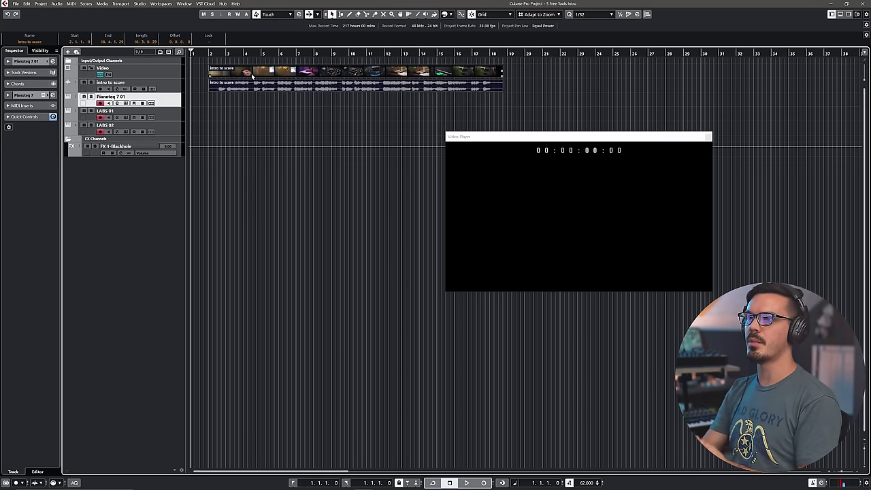
pyautogui.press('space')
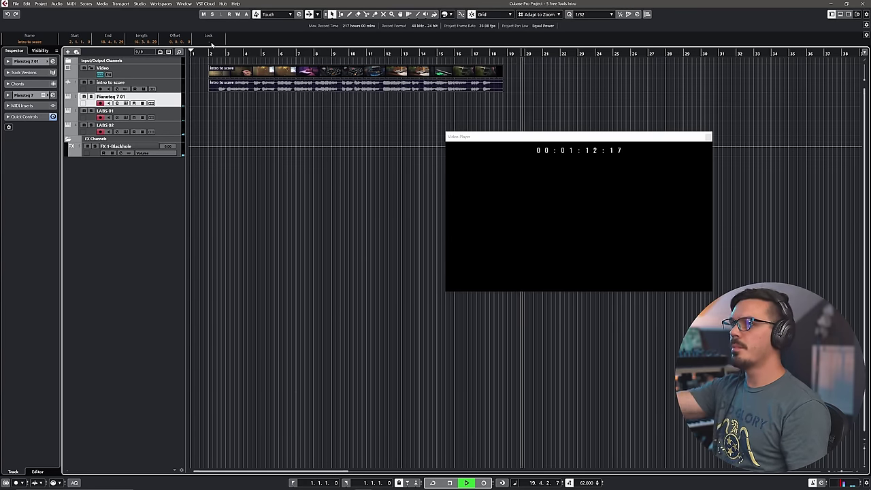
pyautogui.press('space')
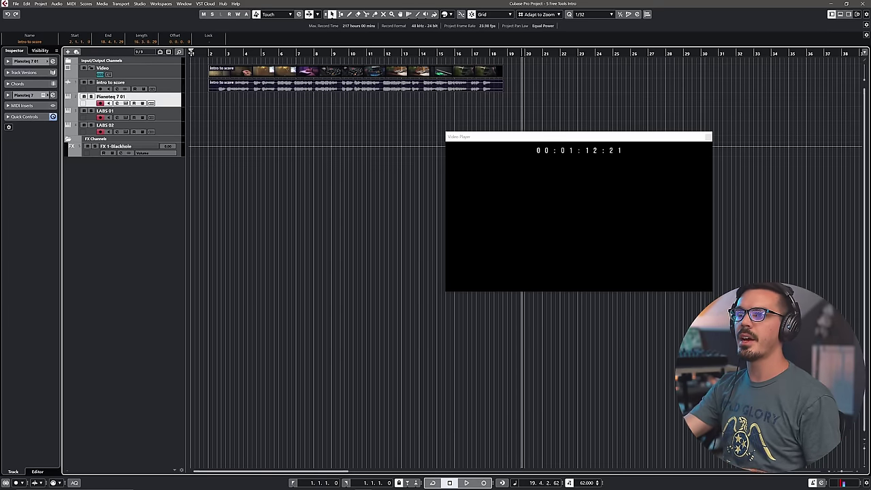
pyautogui.click(191, 52)
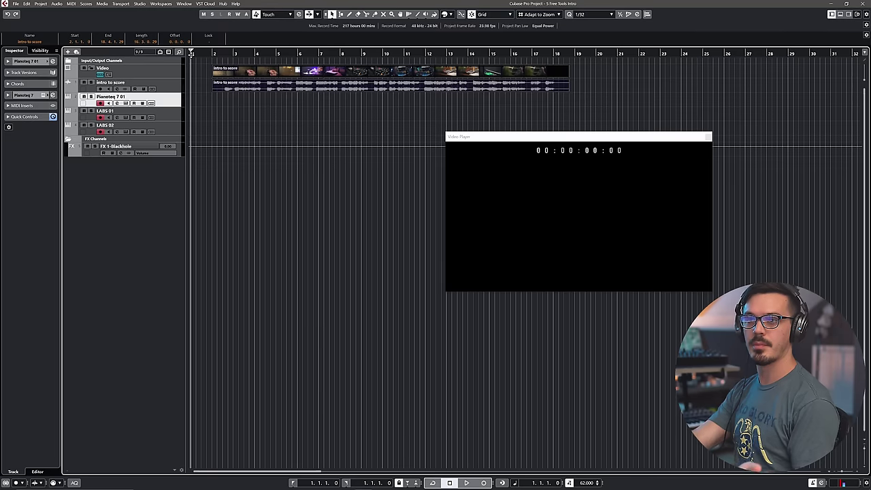
pyautogui.press('KP_Multiply')
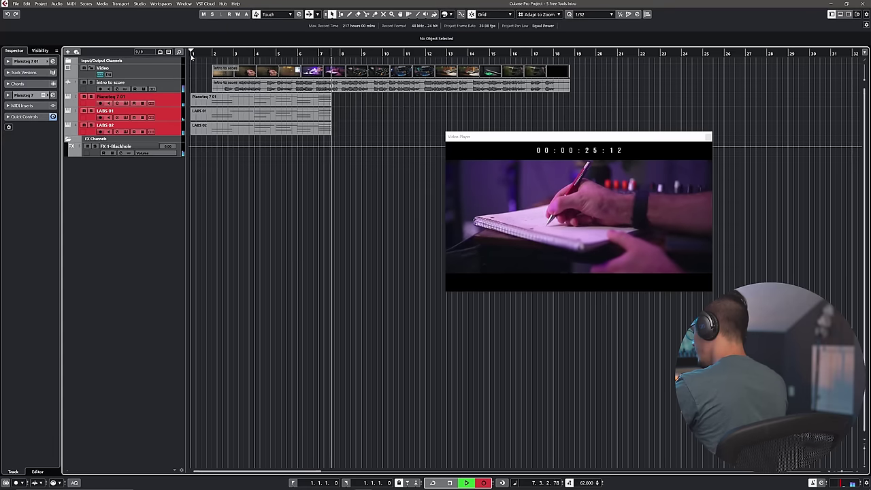
pyautogui.press('space')
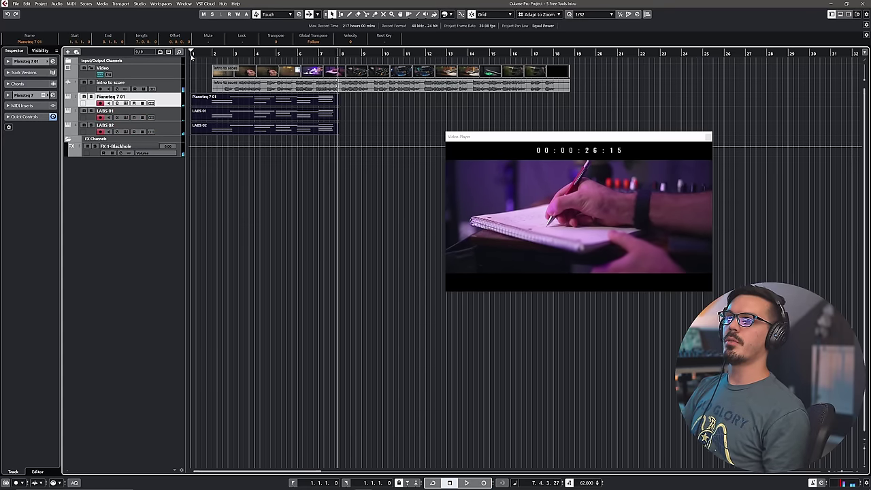
pyautogui.press('Delete')
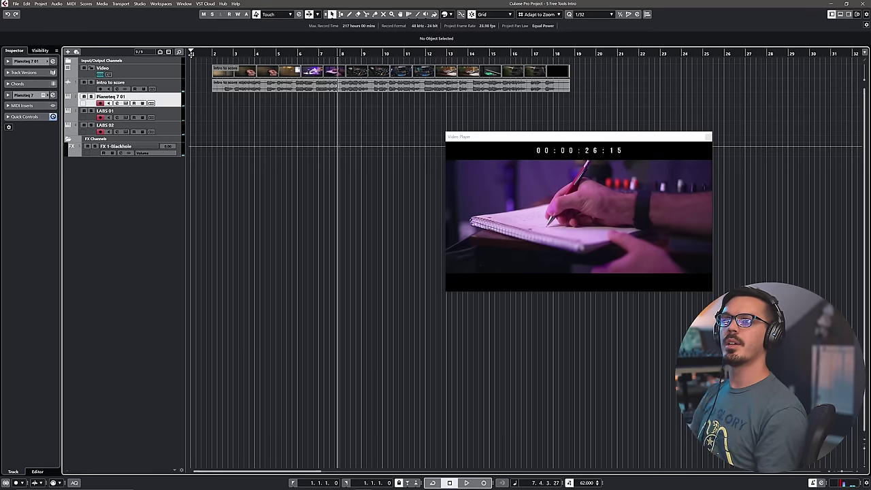
# - Record a MIDI performance from bar 1 to about bar 20 on the armed Pianoteq, LABS 01 and LABS 02 tracks
pyautogui.click(192, 53)
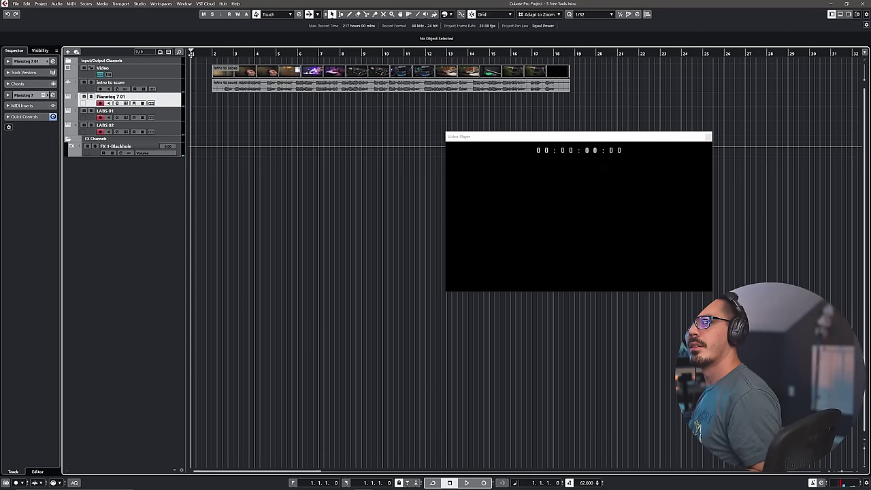
pyautogui.press('KP_Multiply')
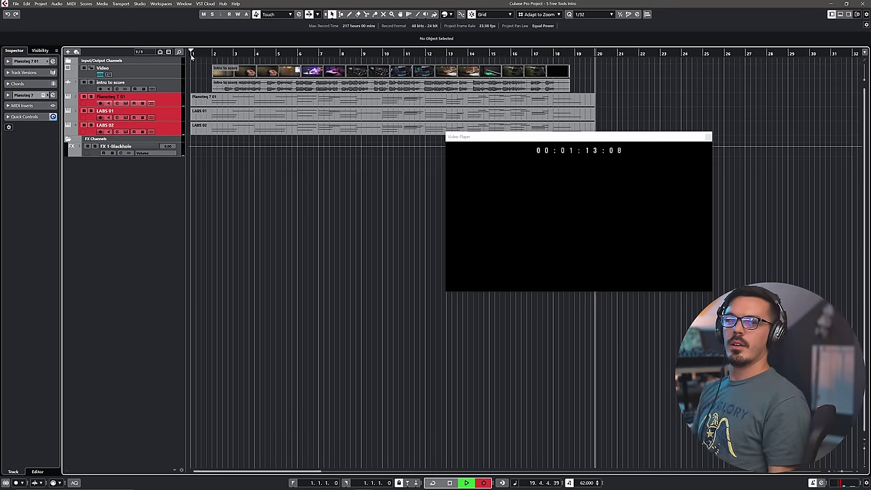
pyautogui.press('space')
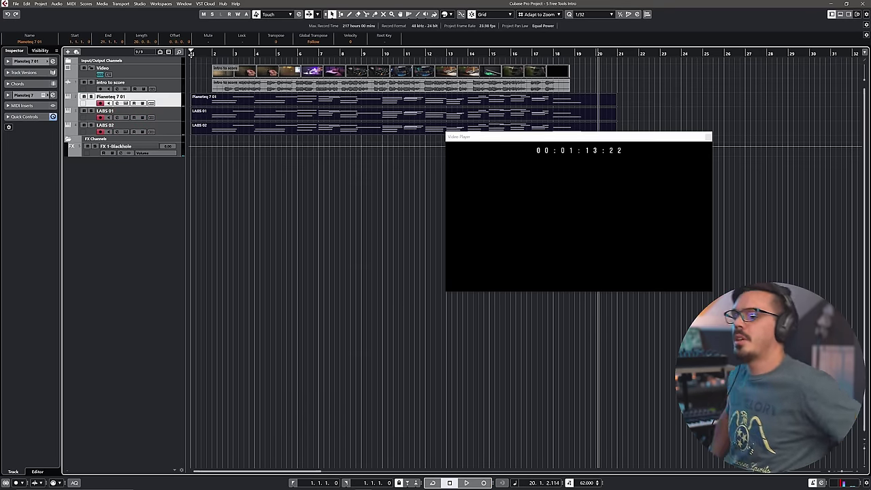
# - Play the recorded take back against the video from the project start
pyautogui.click(191, 53)
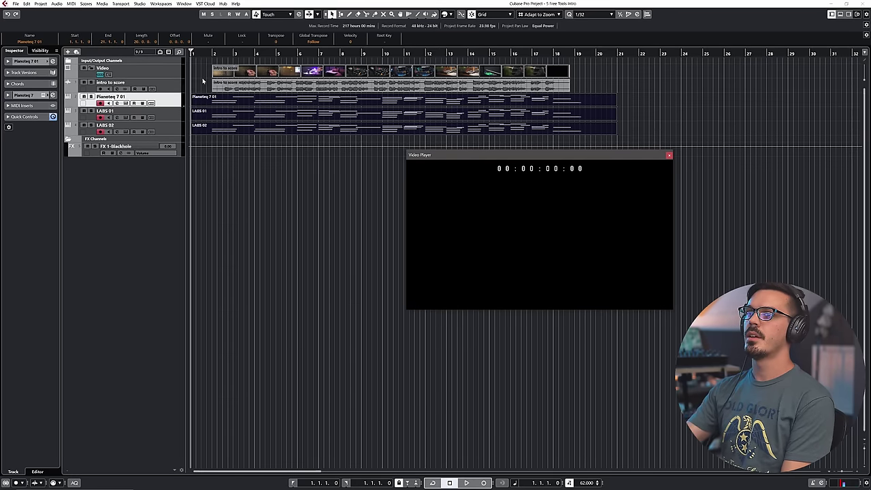
pyautogui.press('space')
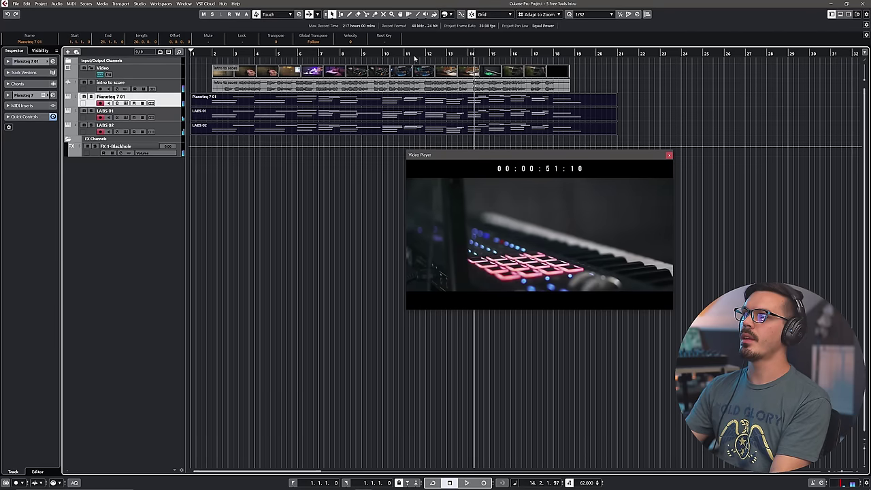
pyautogui.press('space')
# - Delete the recorded parts on LABS 01 and LABS 02 and open the Pianoteq part in the Key Editor
pyautogui.click(439, 102)
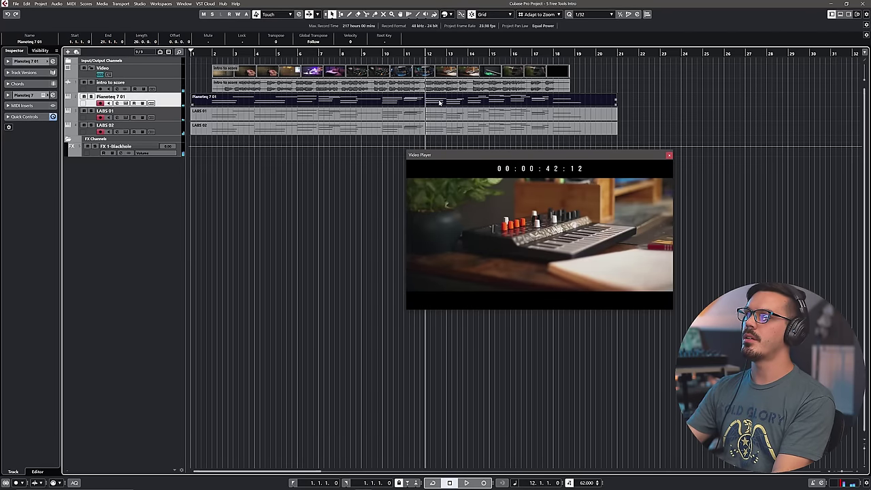
pyautogui.moveTo(626, 114); pyautogui.dragTo(554, 125)
pyautogui.press('Delete')
pyautogui.click(457, 104)
pyautogui.doubleClick(458, 103)
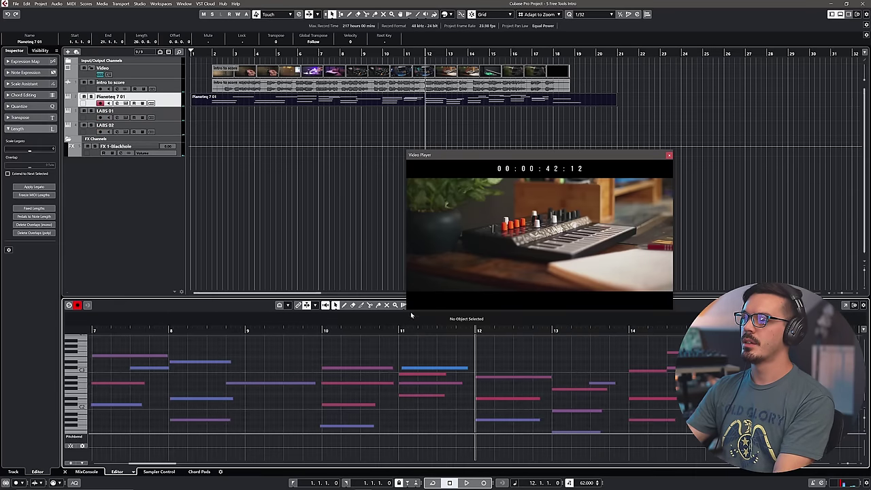
# - Audition the passage from bar 10, raise bar 12's top note to C#3 and its middle note to F#2, and replay it
pyautogui.click(320, 331)
pyautogui.press('space')
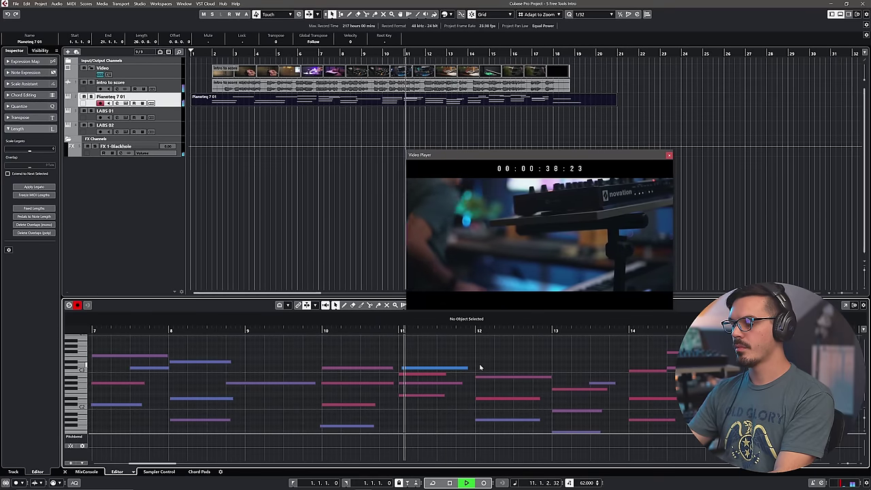
pyautogui.press('space')
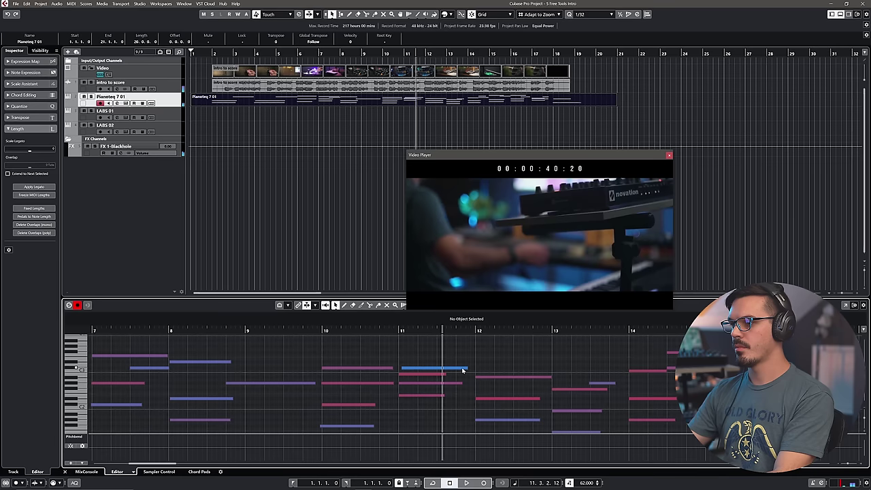
pyautogui.click(437, 377)
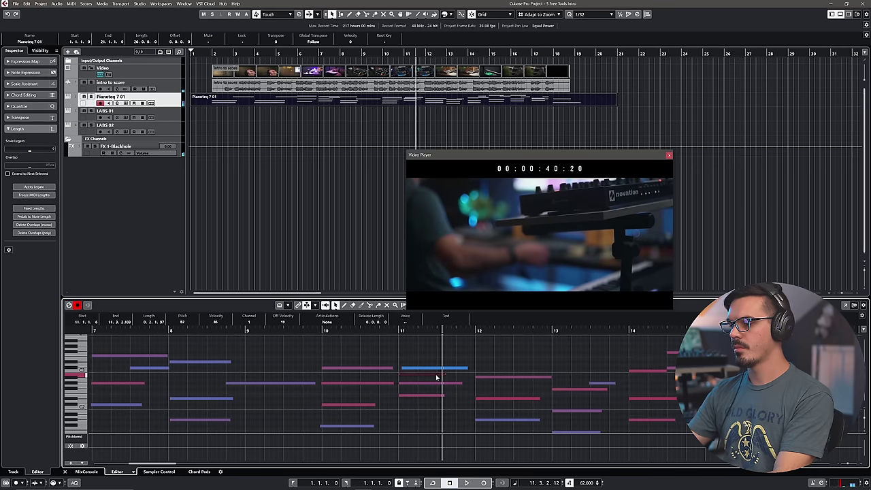
pyautogui.moveTo(491, 374); pyautogui.dragTo(491, 372)
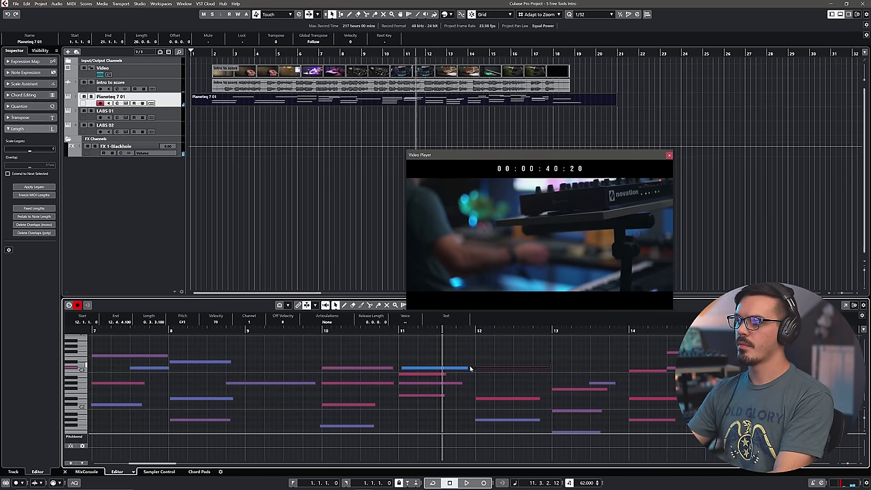
pyautogui.click(483, 397)
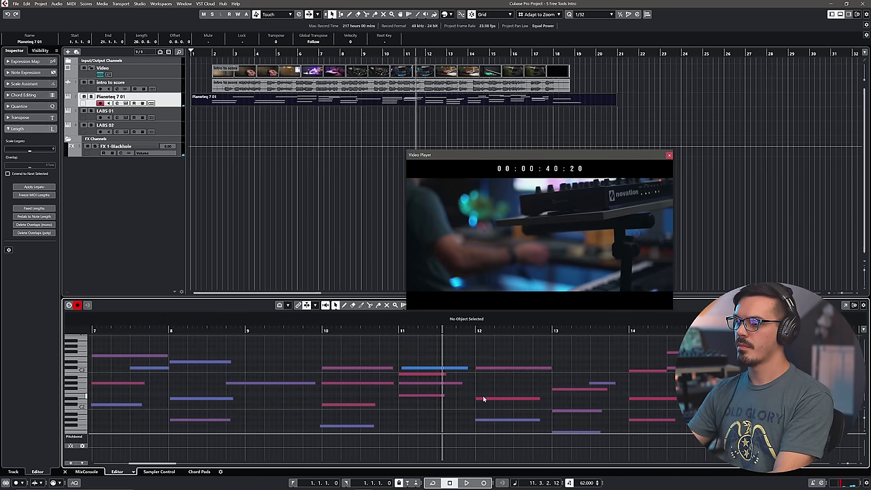
pyautogui.click(483, 397)
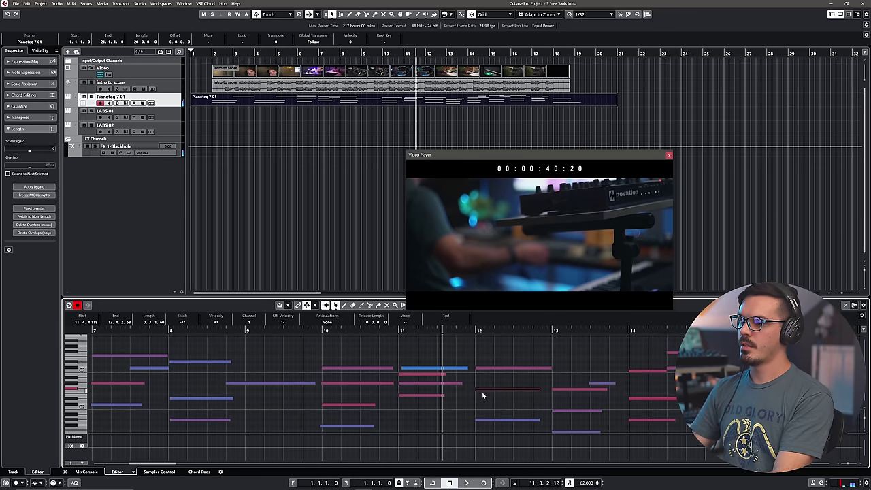
pyautogui.click(310, 331)
pyautogui.press('space')
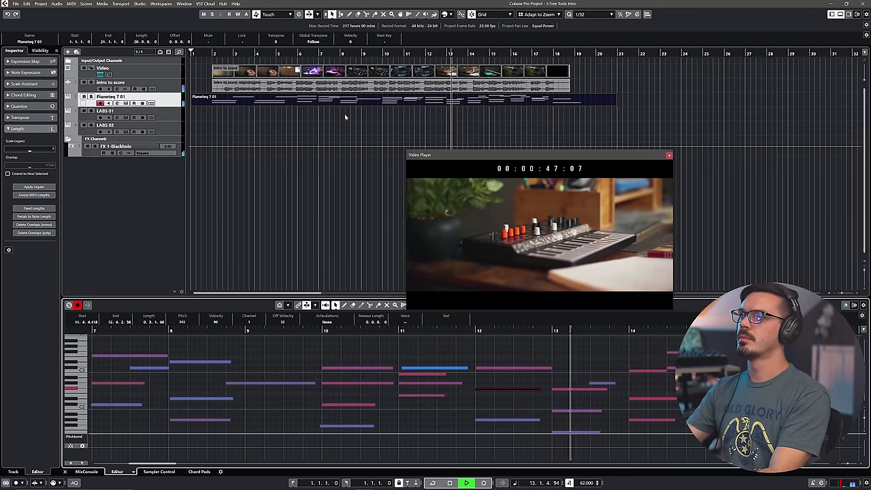
# - Duplicate the edited Pianoteq part onto the LABS 01 and LABS 02 tracks and activate the Draw tool for editing the copies
pyautogui.moveTo(326, 101); pyautogui.dragTo(324, 129)
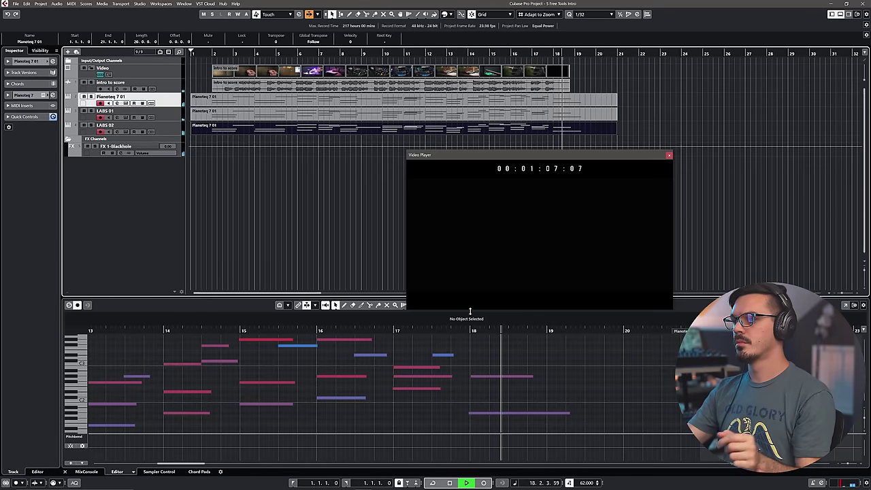
pyautogui.scroll(1, 502, 361)
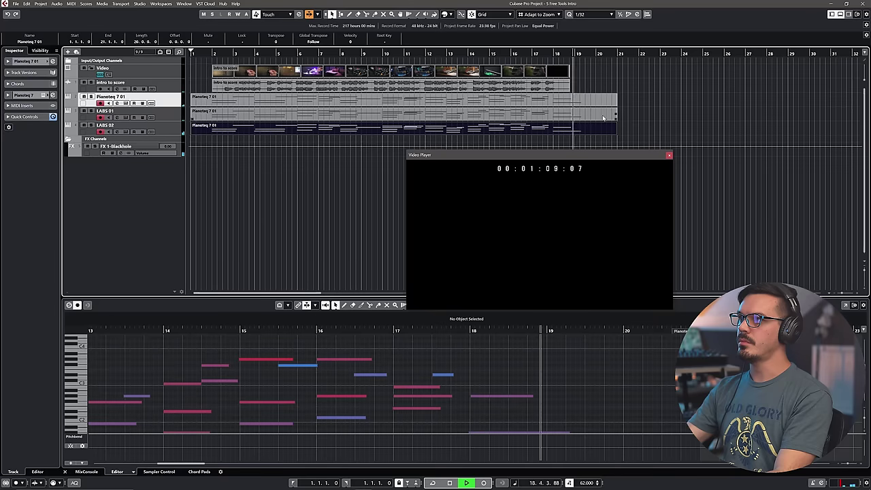
pyautogui.moveTo(640, 115); pyautogui.dragTo(564, 141)
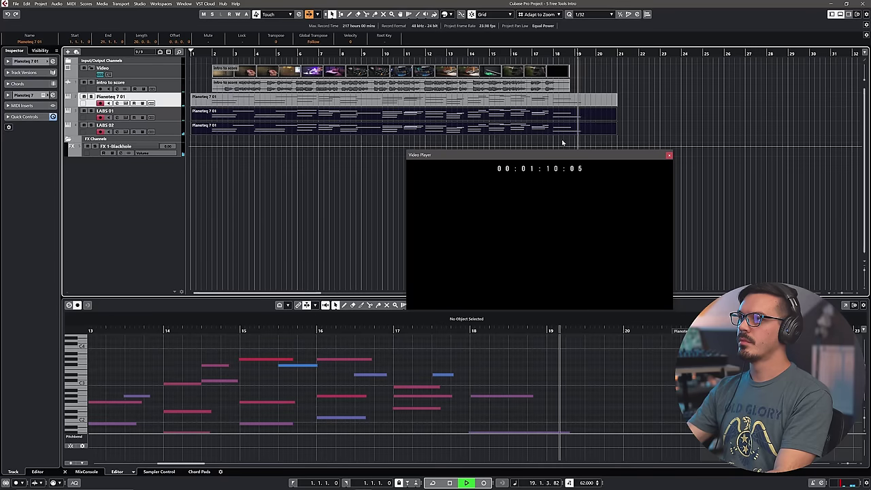
pyautogui.click(491, 377)
pyautogui.press('8')
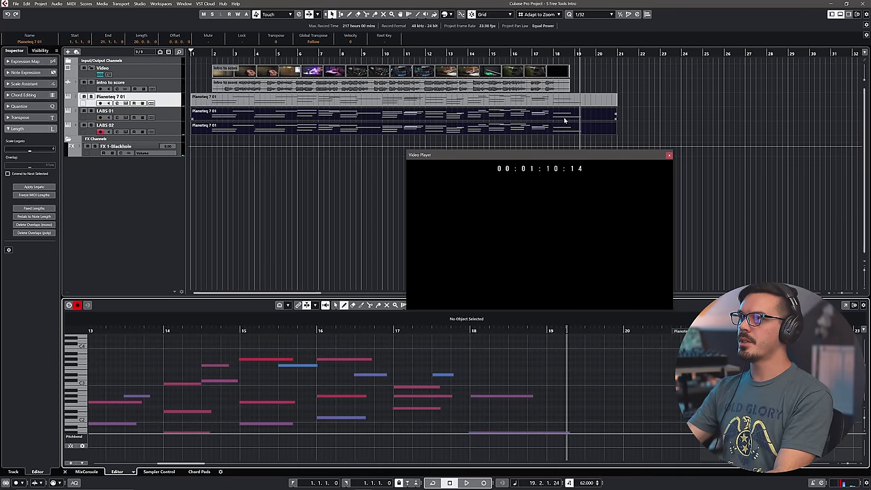
# - Delete the LABS 02 copy and add a one-bar D#4 note at bar 18 in the LABS 01 part
pyautogui.click(626, 127)
pyautogui.click(595, 130)
pyautogui.press('Delete')
pyautogui.click(570, 117)
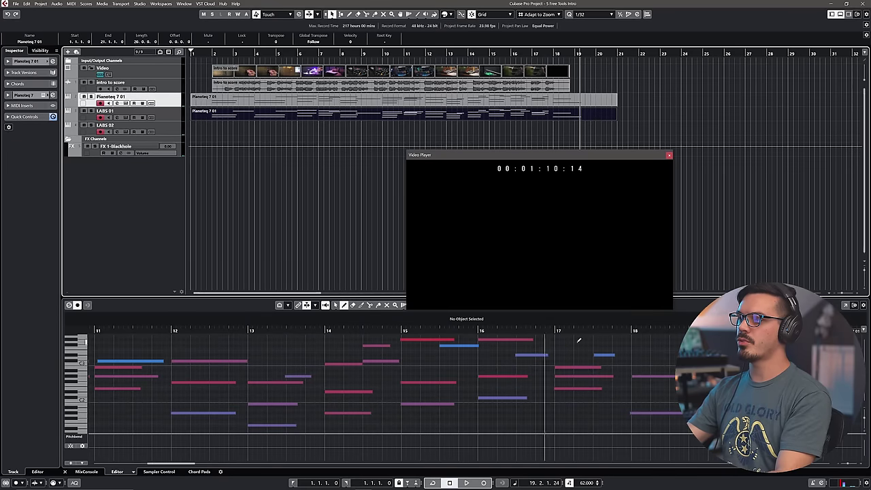
pyautogui.click(634, 354)
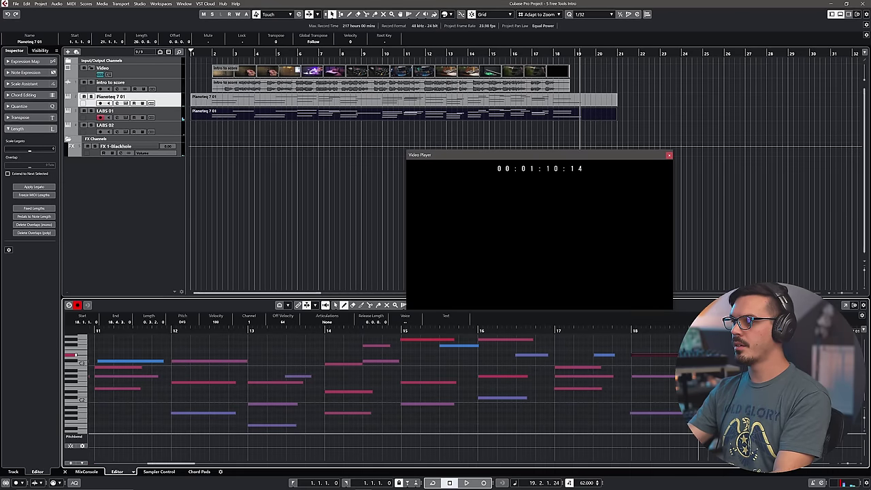
pyautogui.scroll(2, 375, 381)
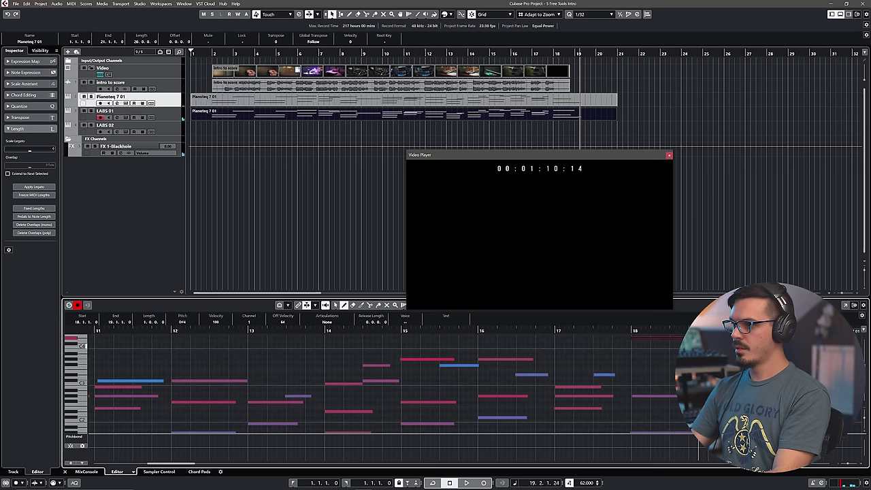
# - Duplicate the LABS 01 part onto LABS 02 and raise the added bar 18 note in that copy to D#5
pyautogui.moveTo(564, 113); pyautogui.dragTo(565, 129)
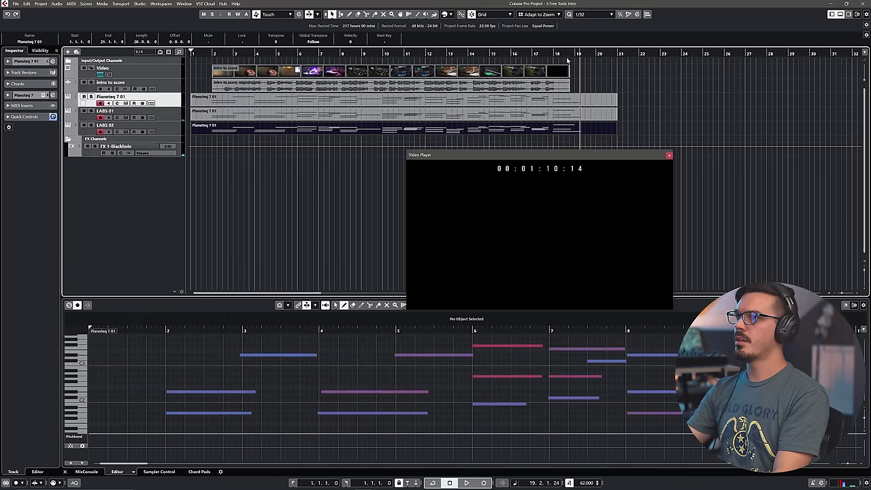
pyautogui.click(528, 54)
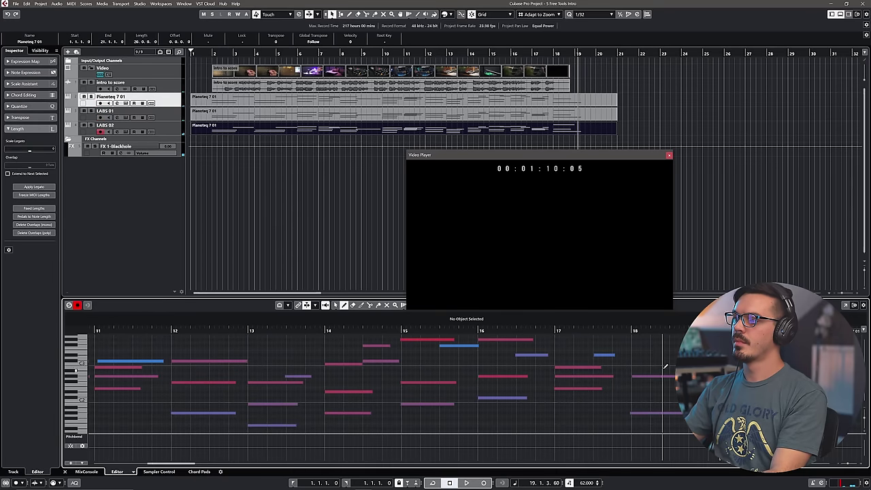
pyautogui.scroll(3, 666, 367)
pyautogui.click(666, 359)
pyautogui.scroll(1, 666, 360)
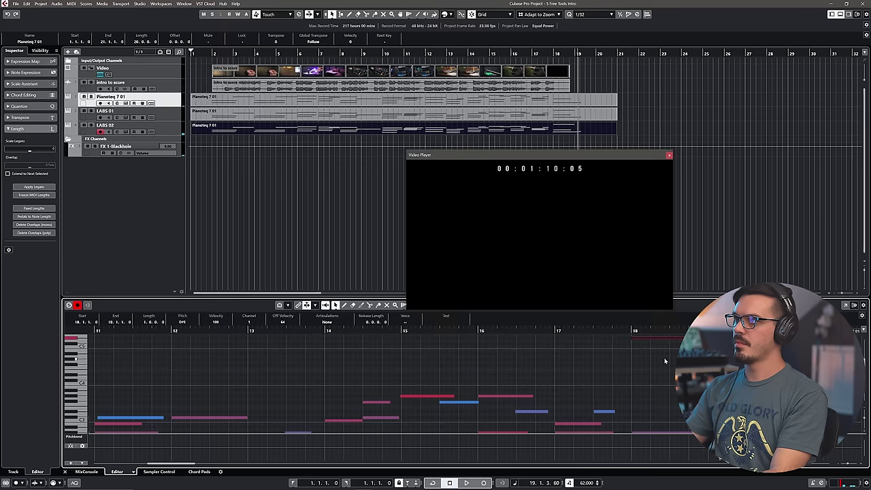
# - Play the ending from about bar 17 and lower the LABS 02 part's high bar 18 note to D#3
pyautogui.click(533, 54)
pyautogui.press('space')
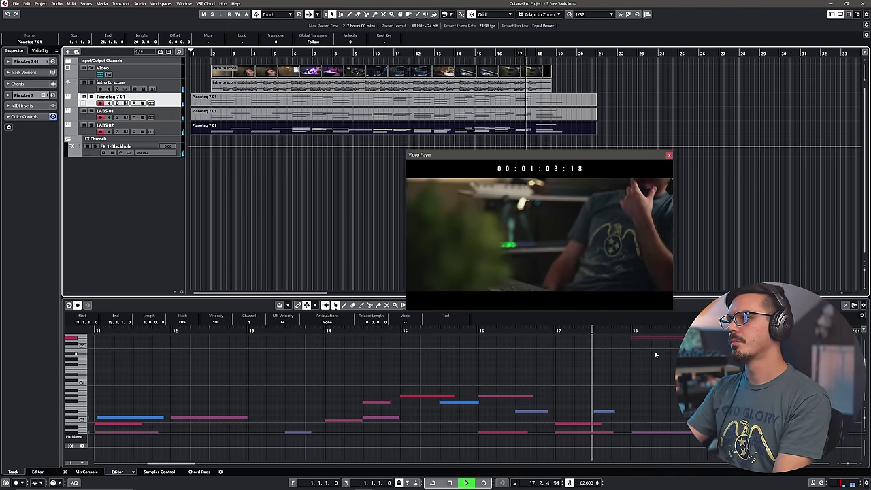
pyautogui.scroll(-3, 655, 389)
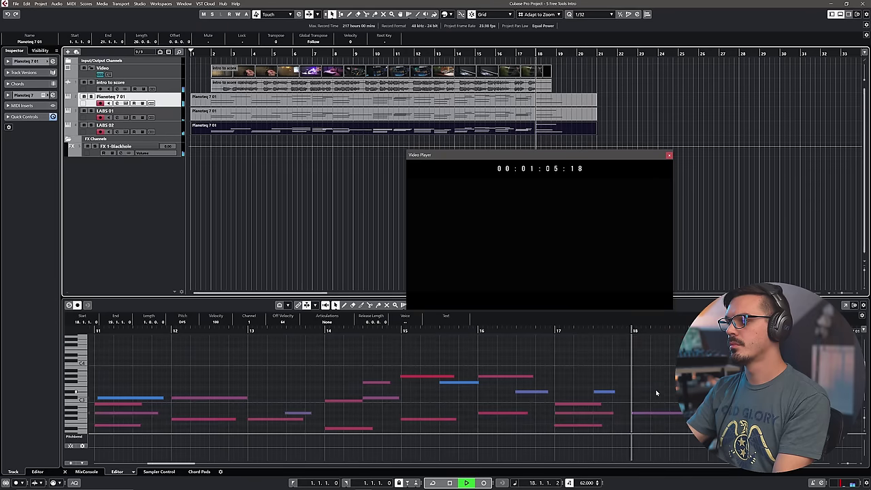
pyautogui.scroll(4, 656, 381)
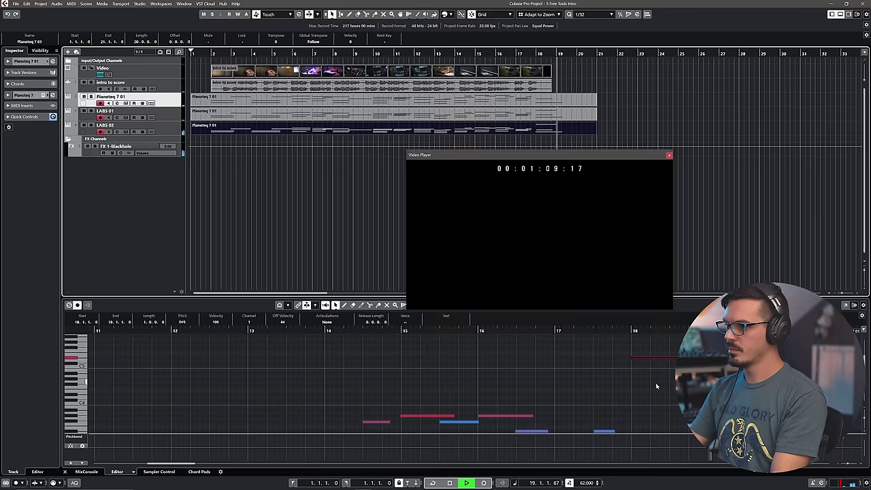
pyautogui.moveTo(656, 383); pyautogui.dragTo(651, 330)
pyautogui.hotkey('shift', 'Down')
pyautogui.hotkey('shift', 'Down')
pyautogui.scroll(-2, 655, 351)
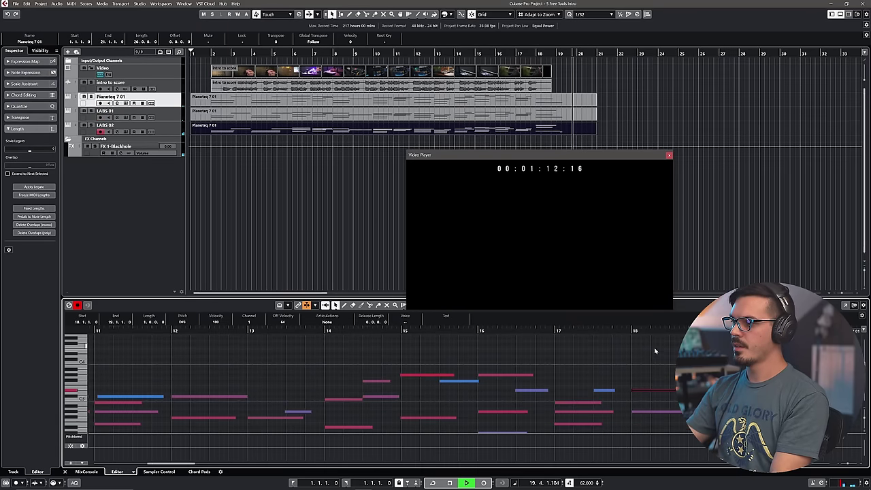
# - Play the ending from about bar 17 to review the LABS 02 part's closing notes, and clear the part selection
pyautogui.click(612, 332)
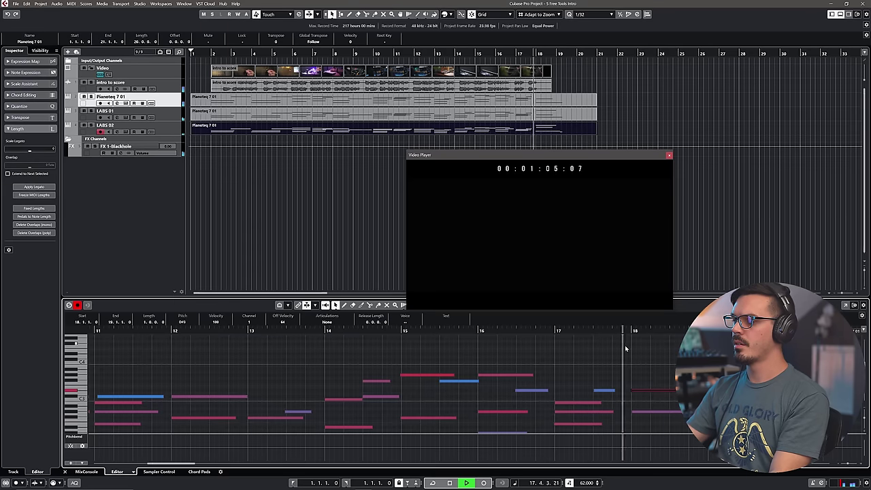
pyautogui.scroll(-1, 640, 363)
pyautogui.scroll(-1, 639, 362)
pyautogui.click(607, 129)
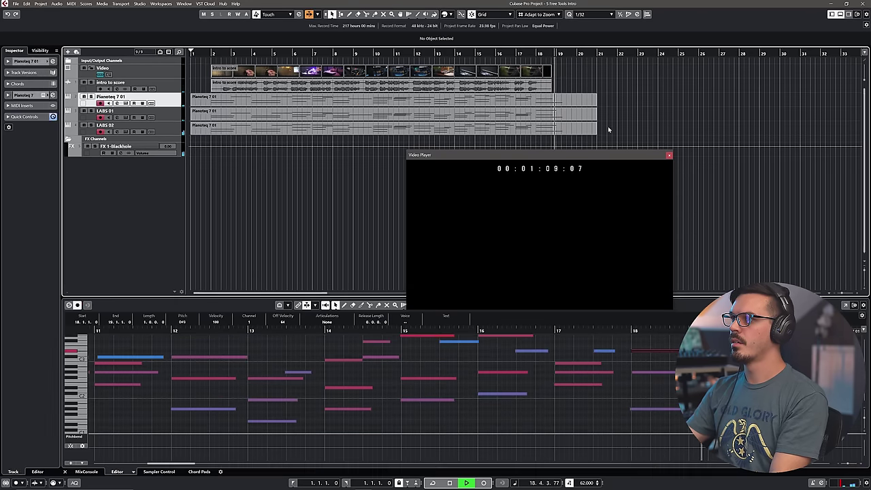
# - Lower the LABS 01 part's high bar 18 note to D#3 and delete that note after auditioning the ending
pyautogui.click(580, 117)
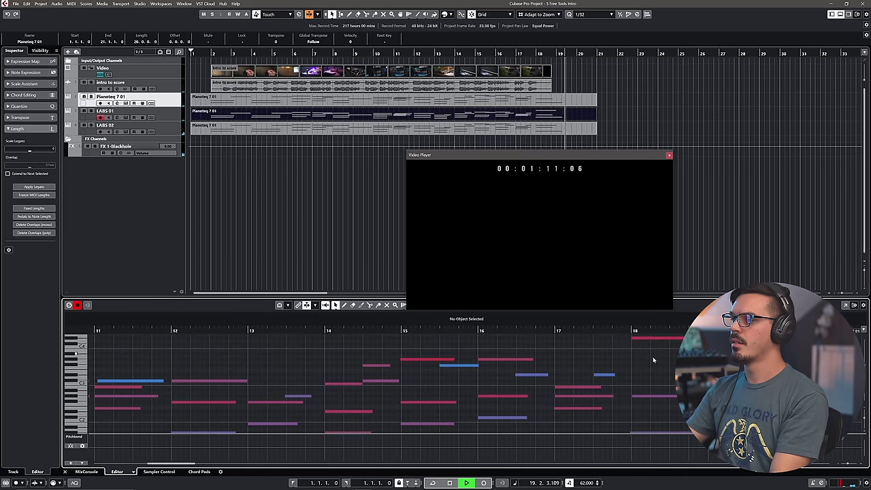
pyautogui.scroll(1, 653, 360)
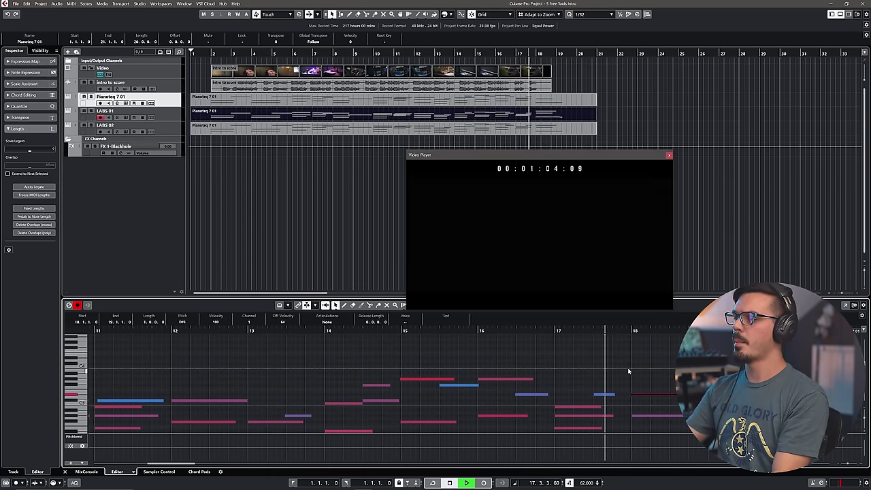
pyautogui.scroll(-1, 627, 367)
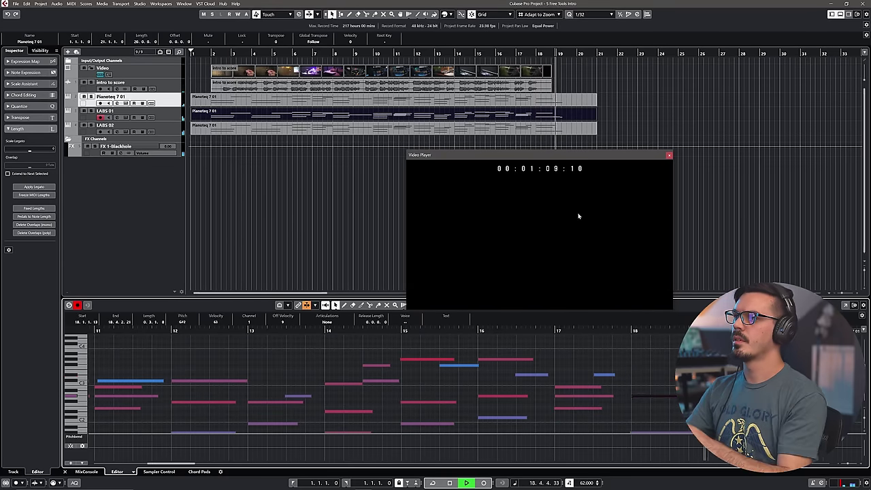
# - Play the ending from about bar 15 with the Pianoteq part open, moving the video window clear of the editor, and stop playback
pyautogui.click(490, 52)
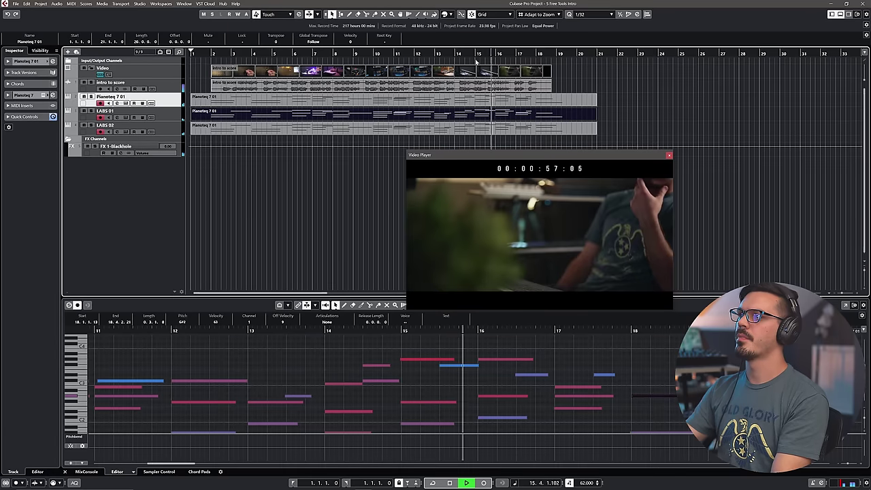
pyautogui.click(552, 101)
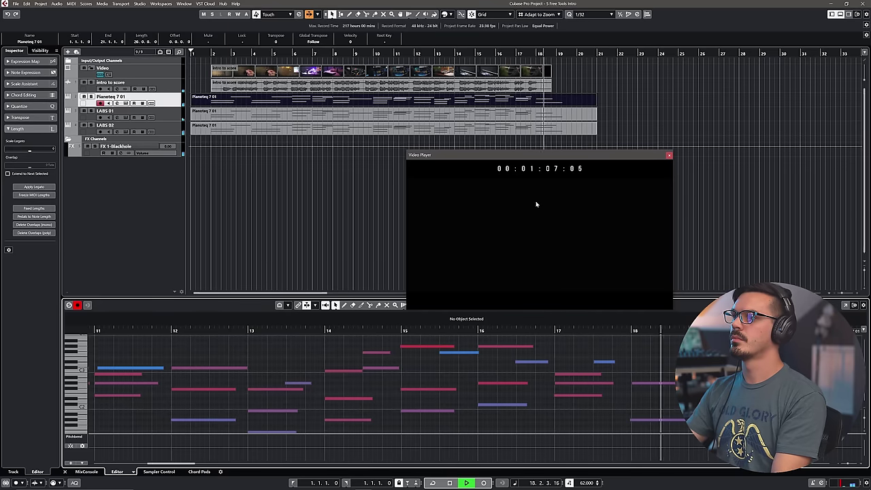
pyautogui.moveTo(637, 160); pyautogui.dragTo(639, 136)
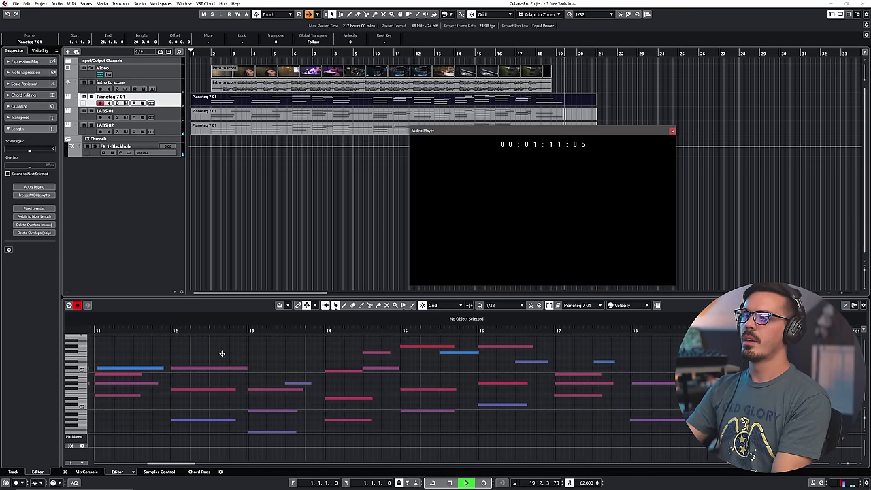
pyautogui.press('space')
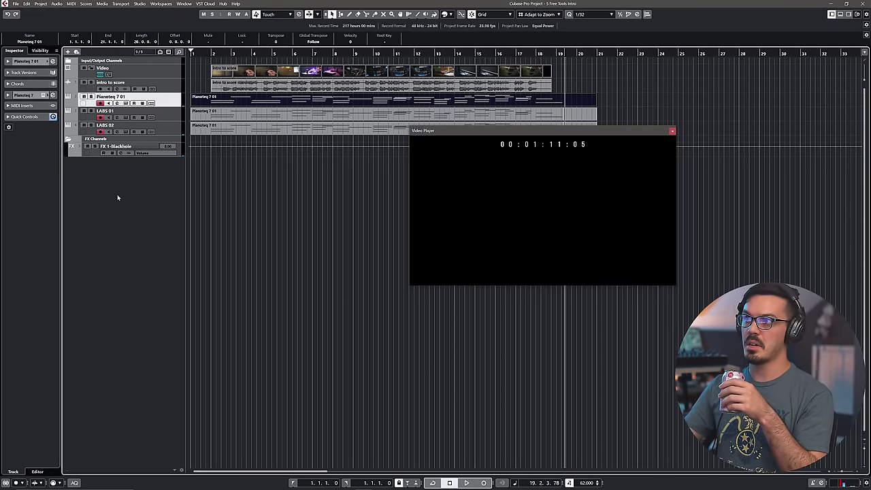
# - Add an instrument track that uses the Generate synth
pyautogui.rightClick(177, 214)
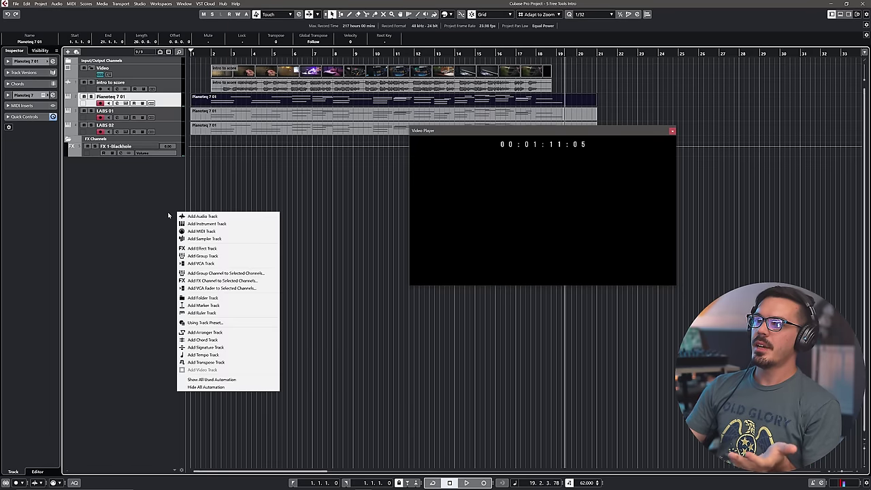
pyautogui.click(204, 223)
pyautogui.click(448, 242)
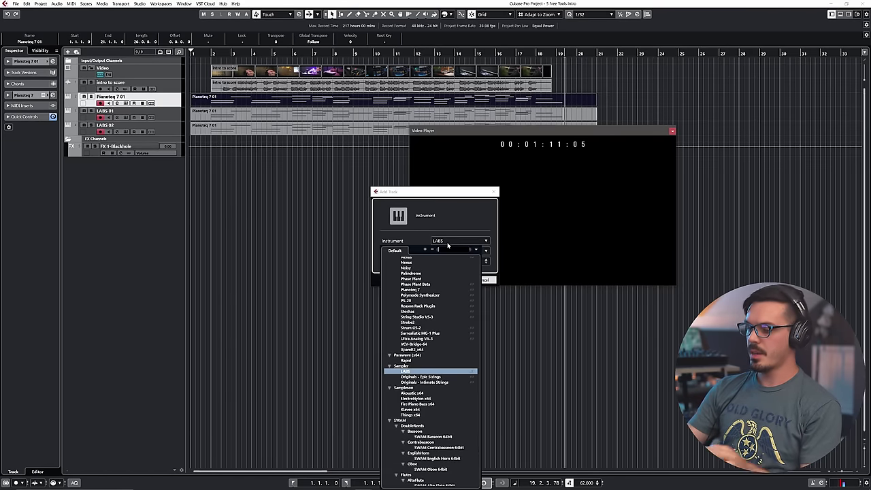
pyautogui.write('ge')
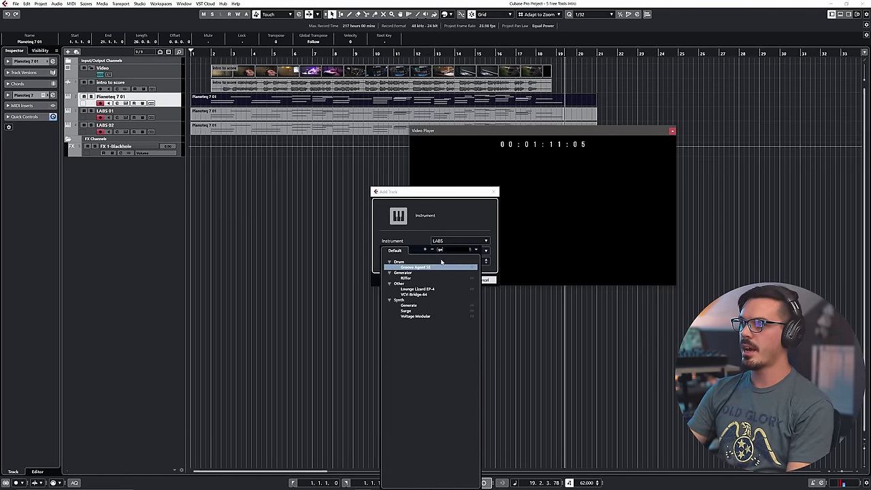
pyautogui.click(421, 306)
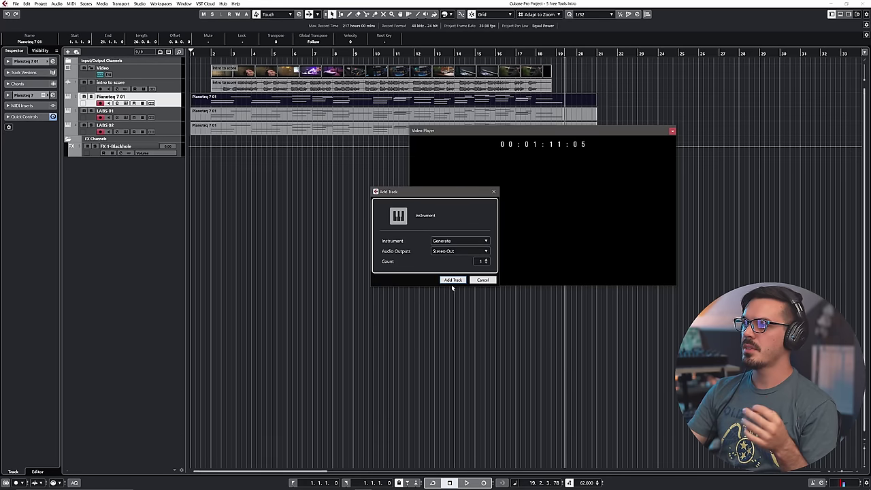
pyautogui.click(451, 279)
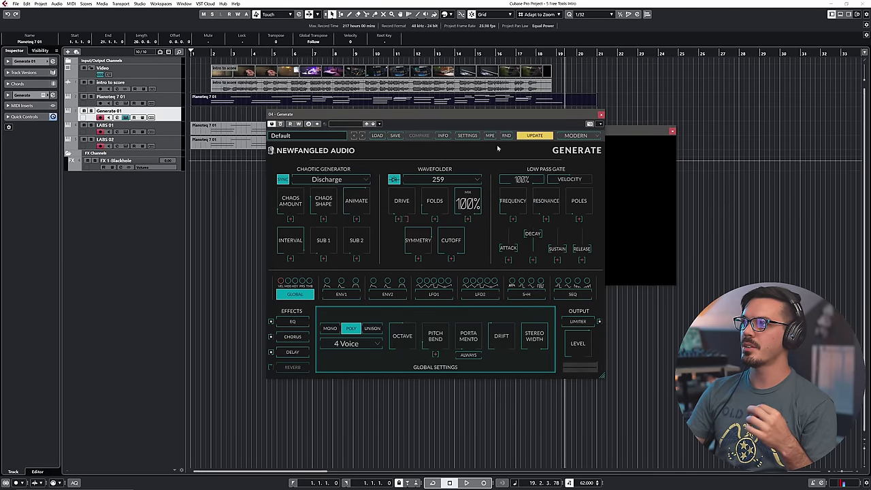
# - Load the NK False Orbit pad preset into the Generate synth
pyautogui.moveTo(455, 123); pyautogui.dragTo(335, 141)
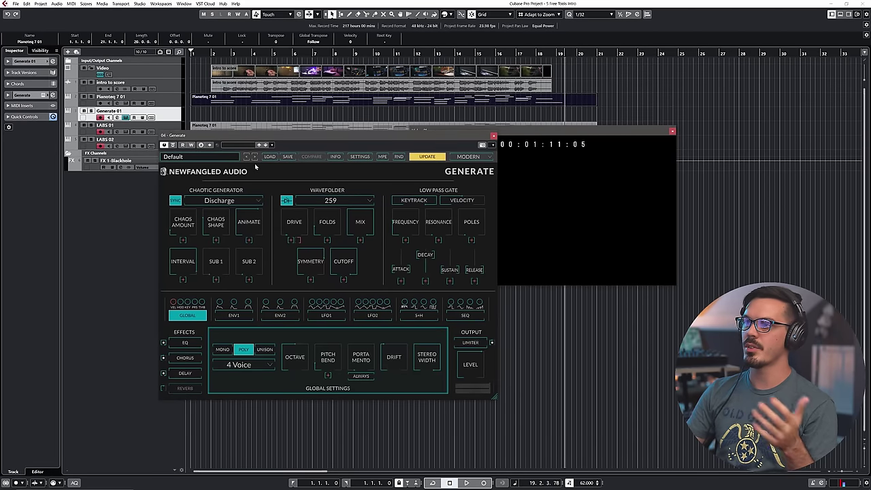
pyautogui.click(222, 157)
pyautogui.moveTo(248, 201)
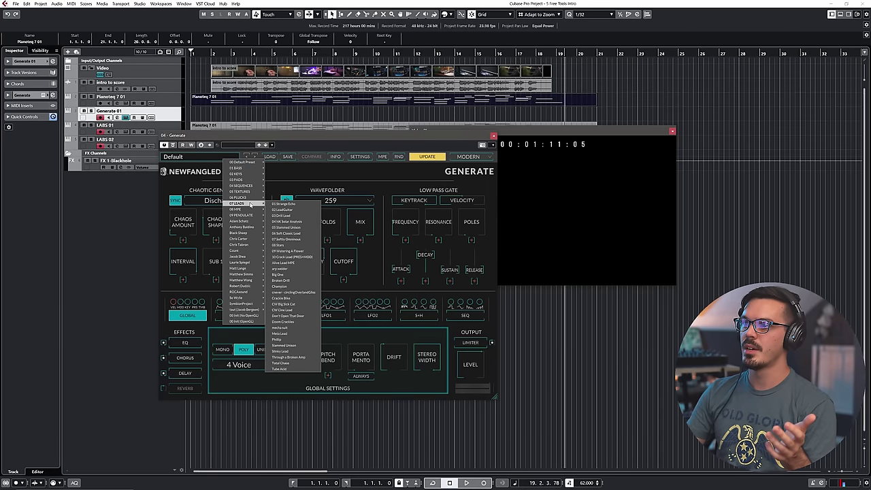
pyautogui.moveTo(245, 179)
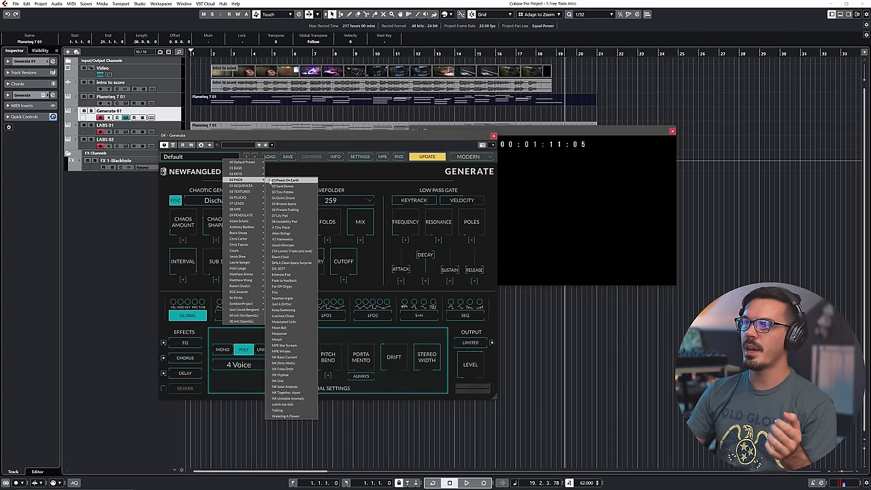
pyautogui.click(299, 369)
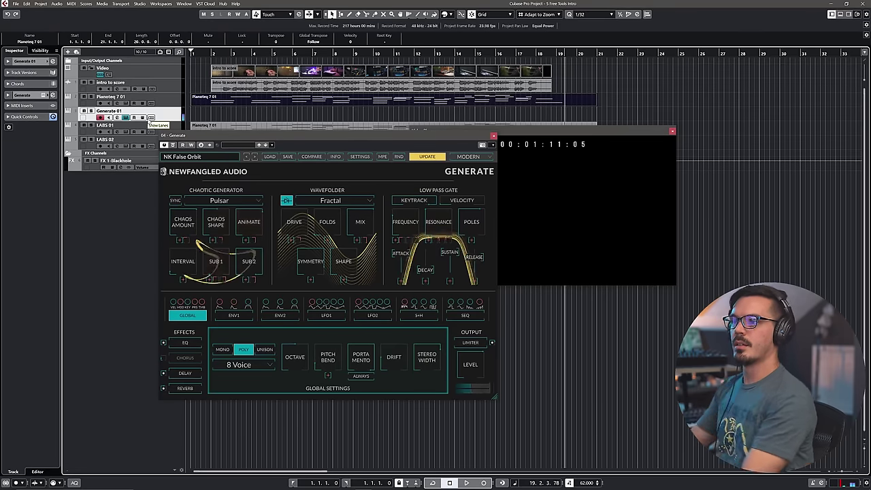
# - Send the Generate 01 channel to the FX 1-Blackhole reverb at -12.7 dB in the MixConsole
pyautogui.press('F3')
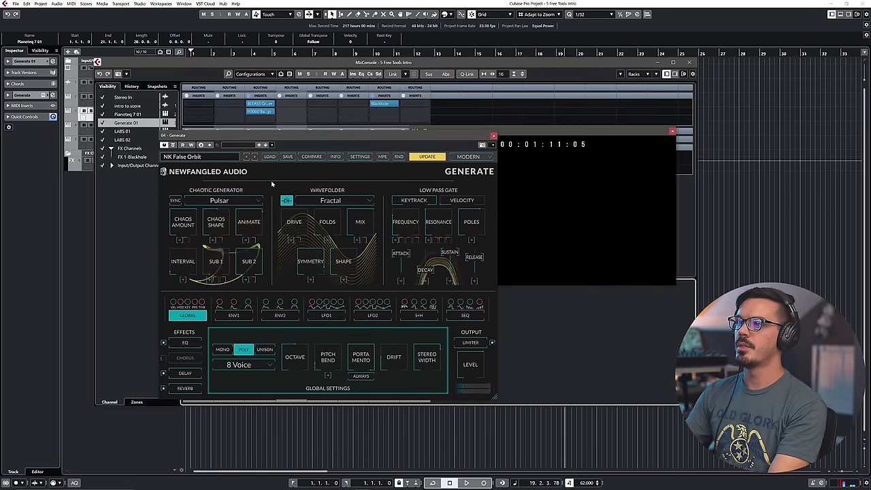
pyautogui.click(493, 135)
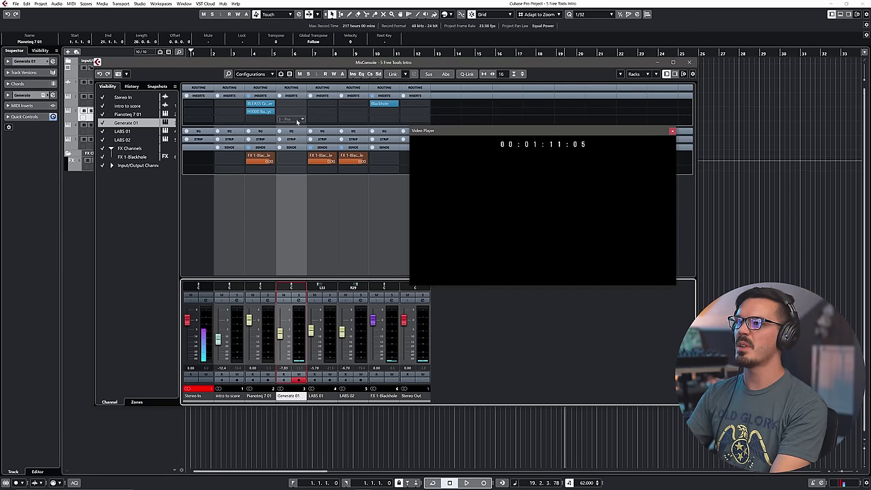
pyautogui.click(293, 158)
pyautogui.click(312, 183)
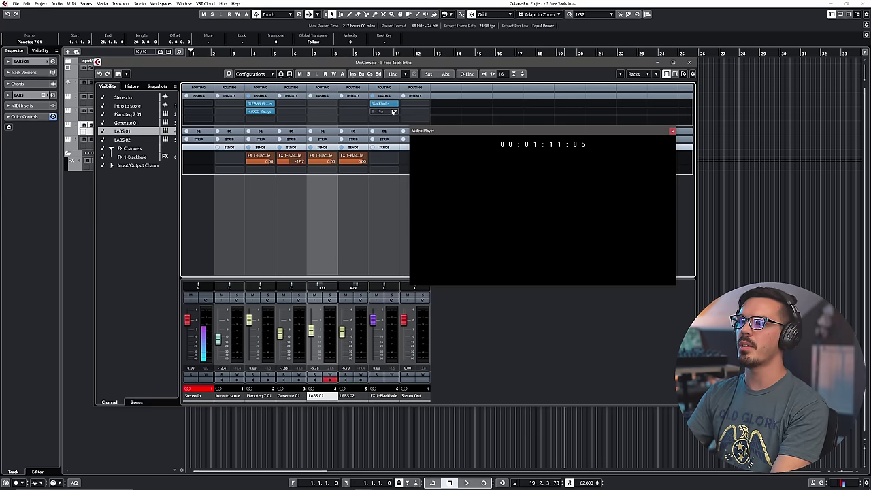
# - Insert a Frequency EQ after Blackhole on the reverb channel and set band 1 to Cut 12 at about 160 Hz
pyautogui.click(394, 115)
pyautogui.write('eq')
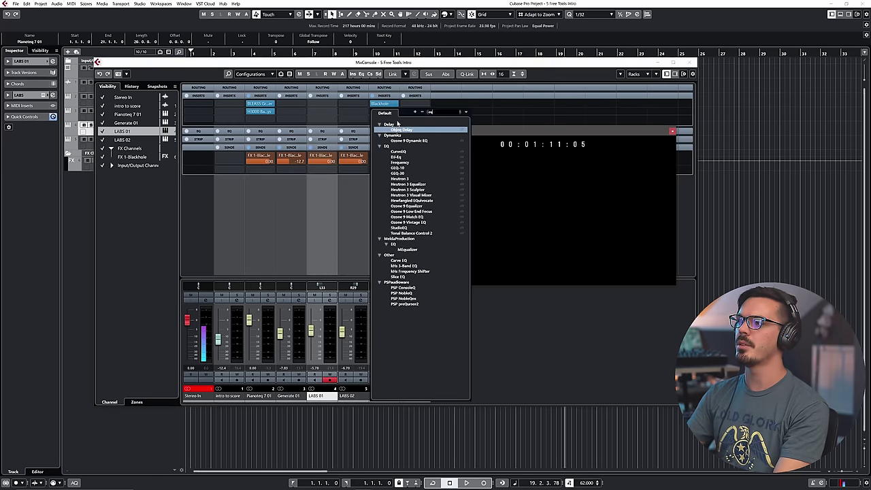
pyautogui.click(405, 164)
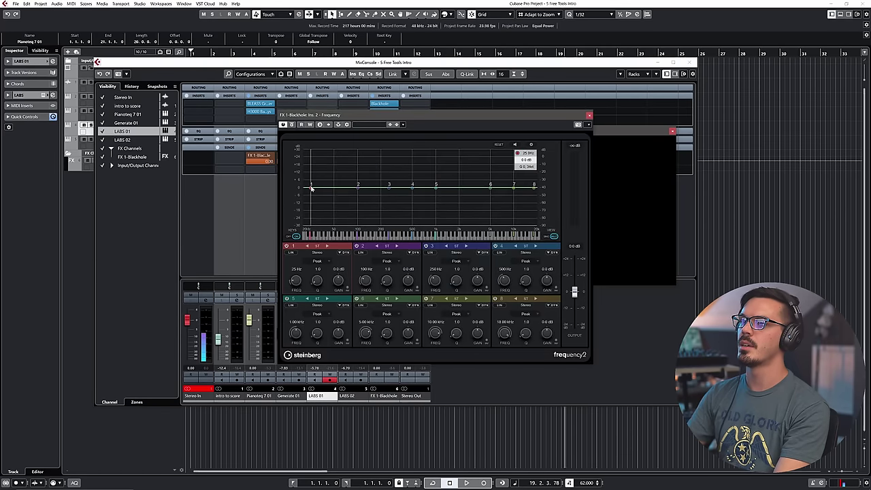
pyautogui.click(319, 261)
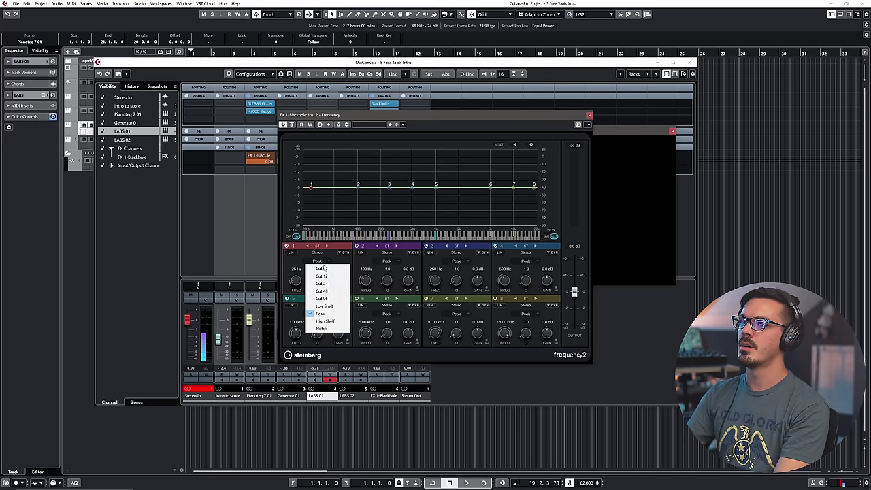
pyautogui.click(326, 293)
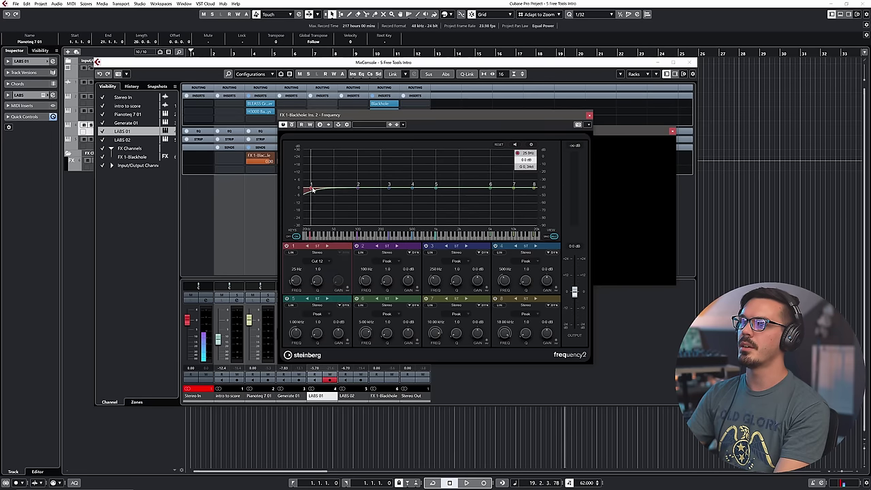
pyautogui.moveTo(320, 193); pyautogui.dragTo(373, 191)
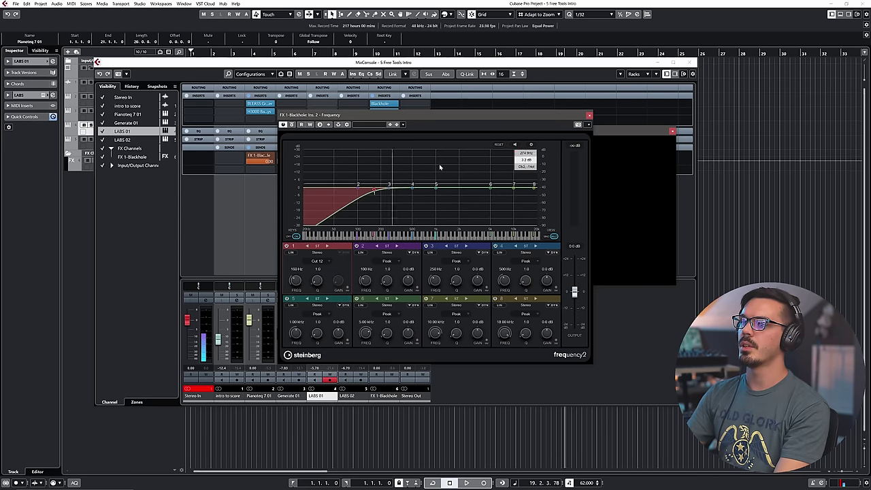
pyautogui.click(588, 115)
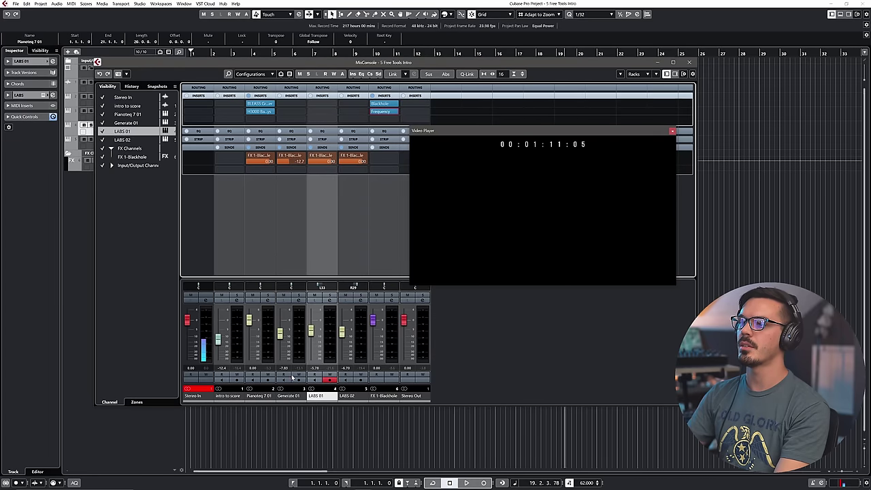
# - Close the mixer and adjust the Generate 01 patch's attack, setting its low pass gate frequency to 91 Hz
pyautogui.click(289, 395)
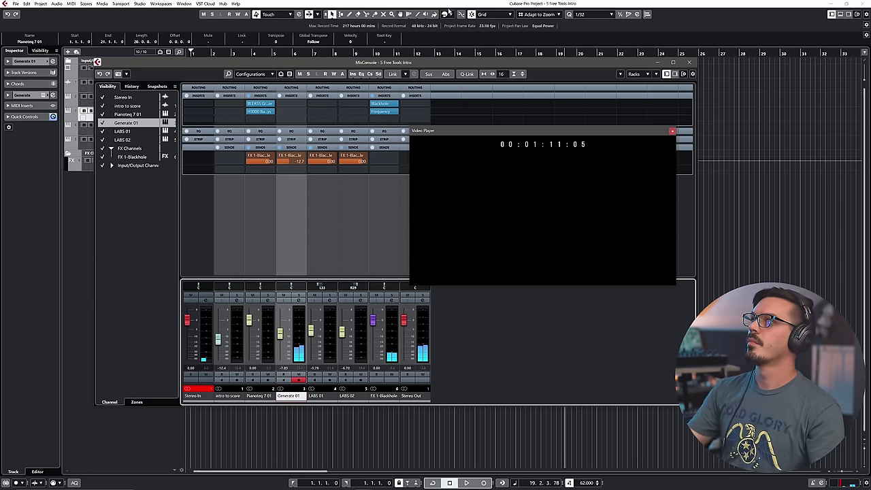
pyautogui.click(688, 62)
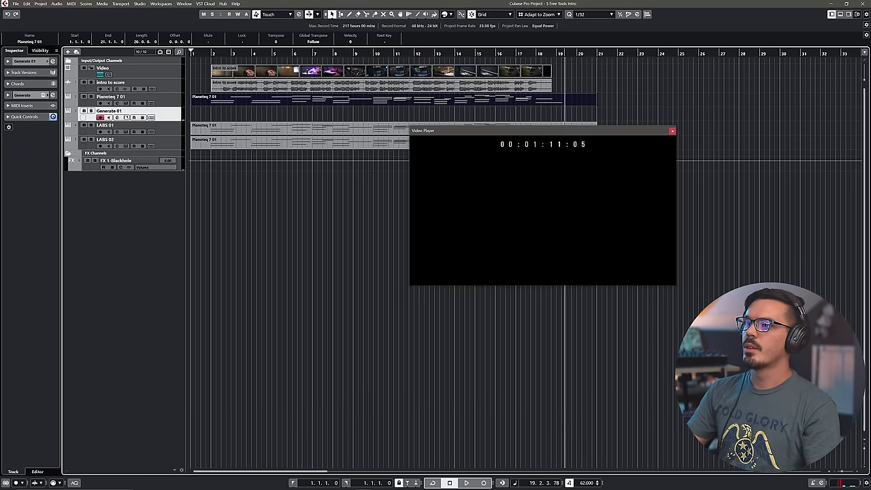
pyautogui.click(126, 117)
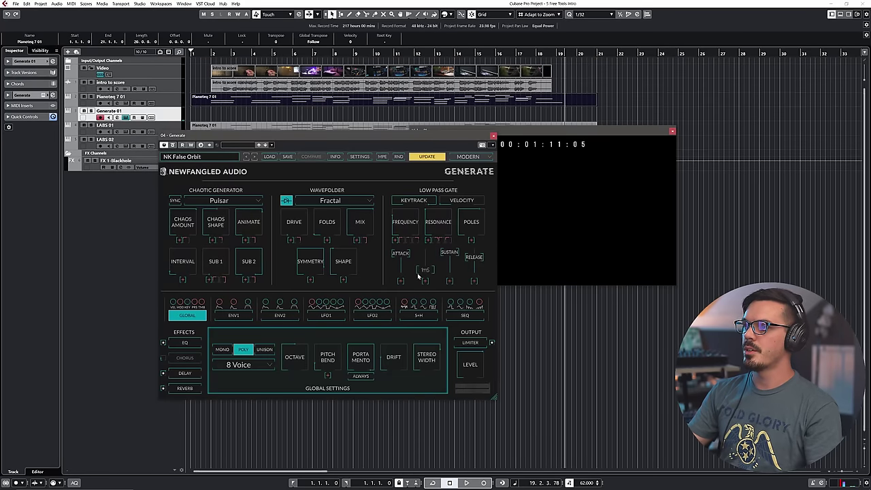
pyautogui.moveTo(403, 268); pyautogui.dragTo(404, 269)
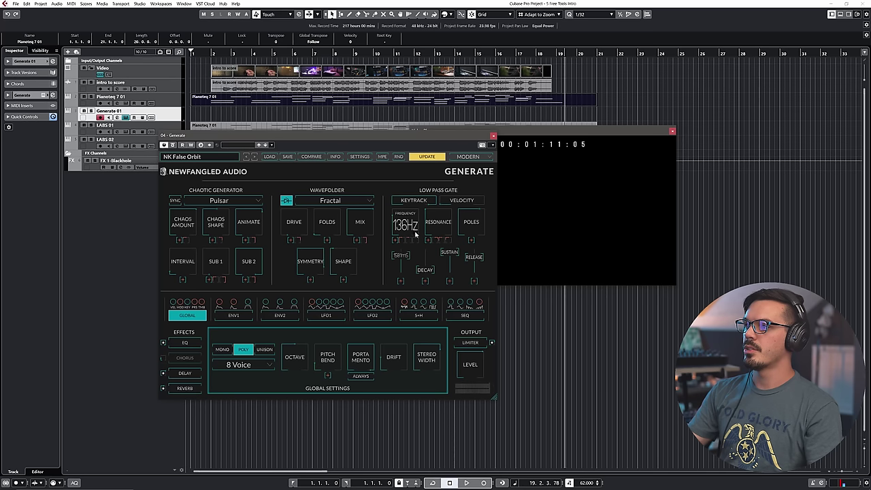
pyautogui.moveTo(415, 240)
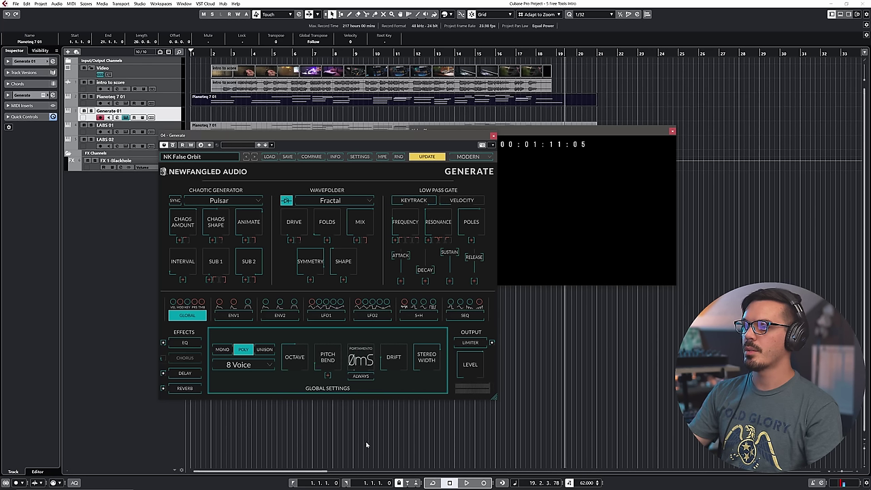
pyautogui.moveTo(405, 359); pyautogui.dragTo(423, 374)
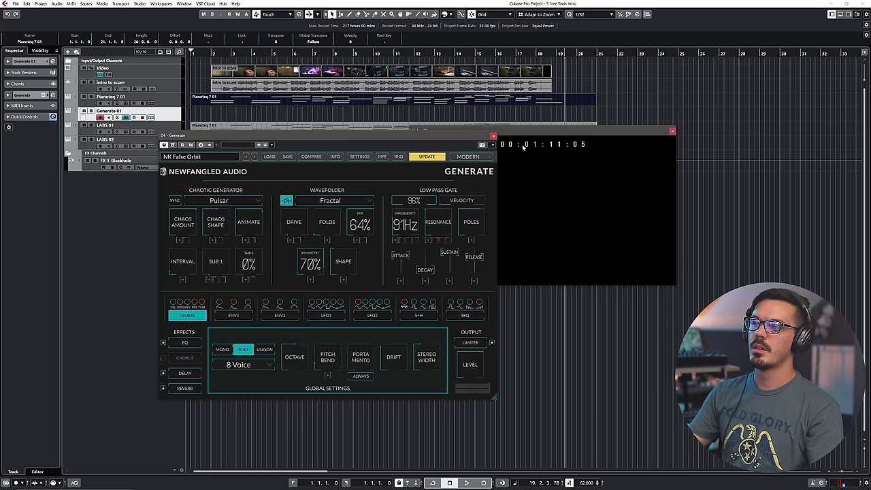
pyautogui.click(494, 136)
# - Play the project from the start against the video and check how the Generate 01 patch sits in it
pyautogui.click(202, 52)
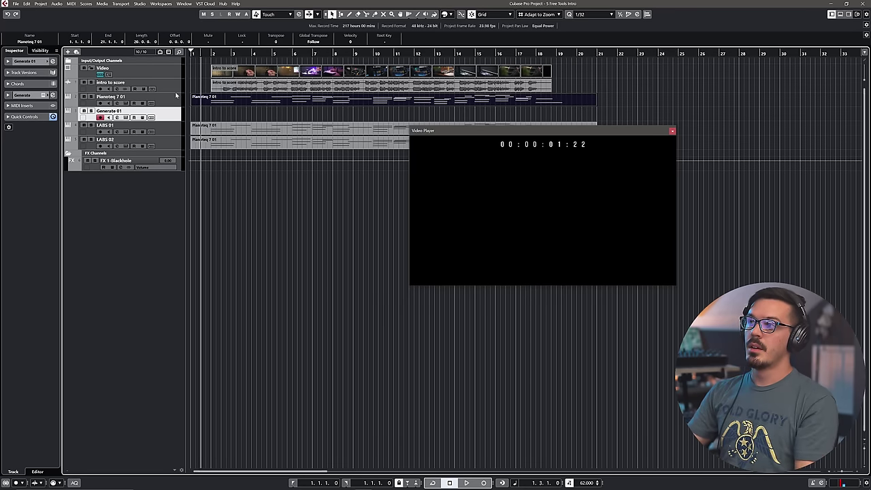
pyautogui.click(192, 54)
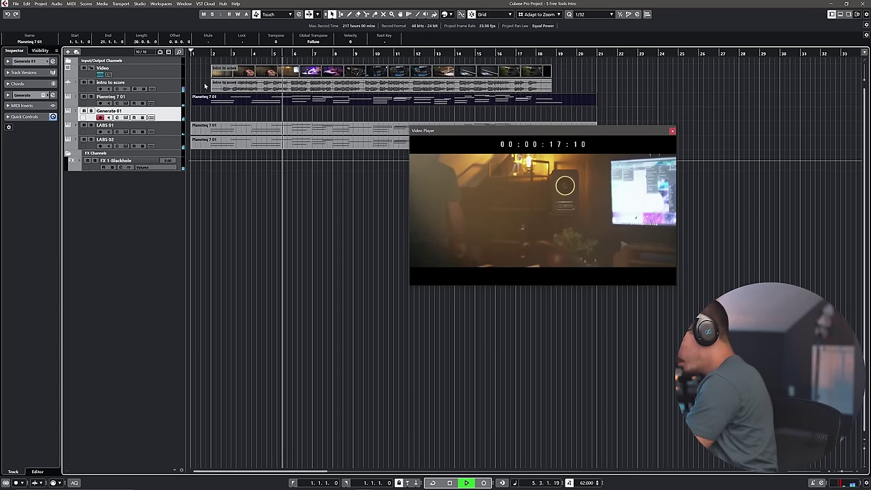
pyautogui.click(126, 117)
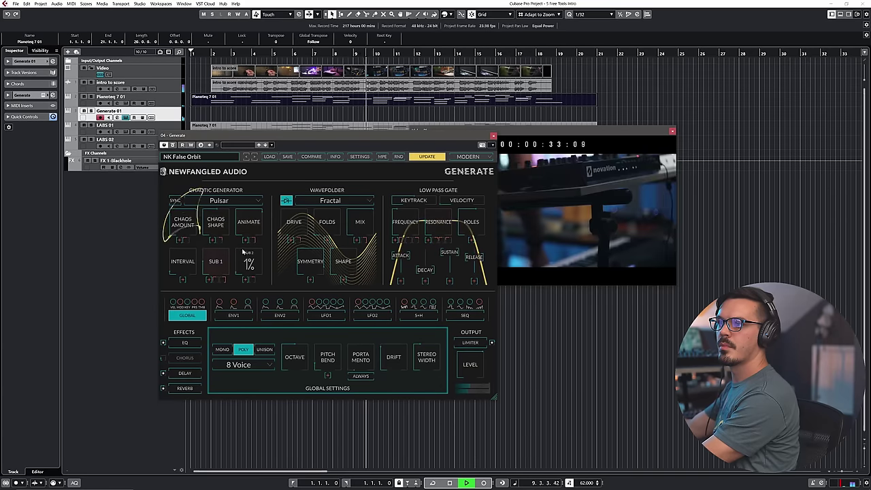
pyautogui.click(494, 136)
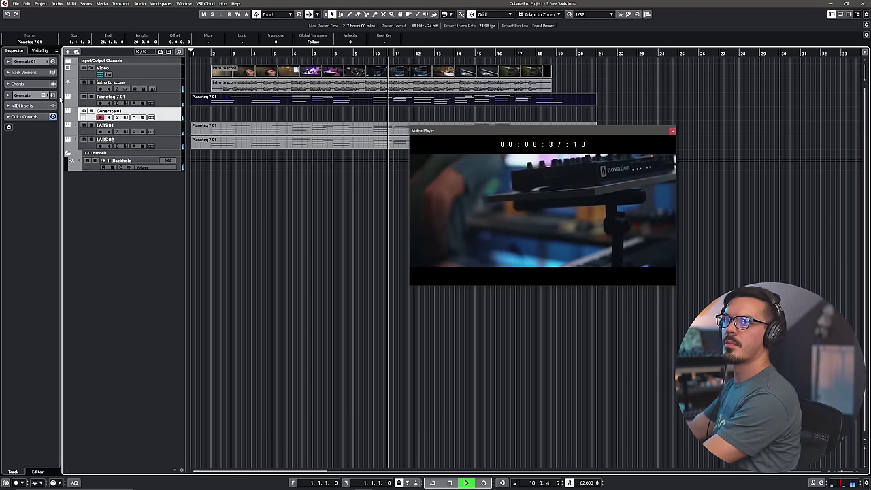
pyautogui.press('space')
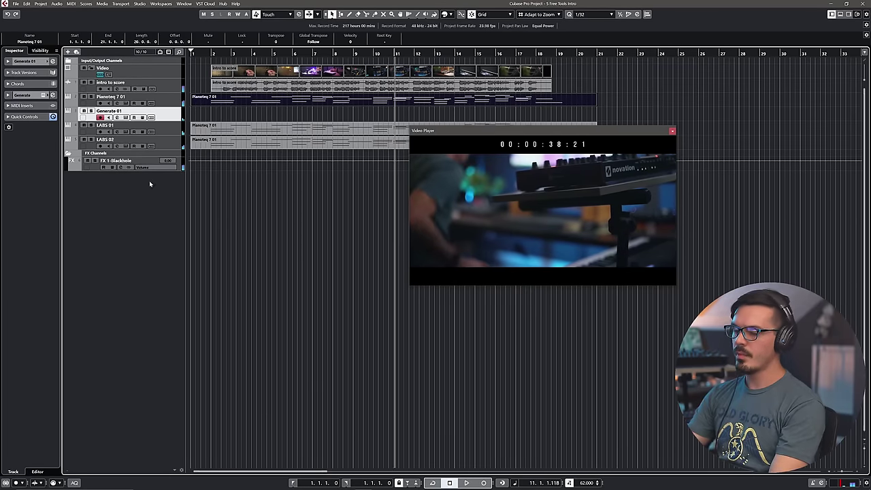
# - Set the Generate 01 channel level to -11.2 dB and insert SketchCassette II on it with the High School Mixtape preset
pyautogui.press('F3')
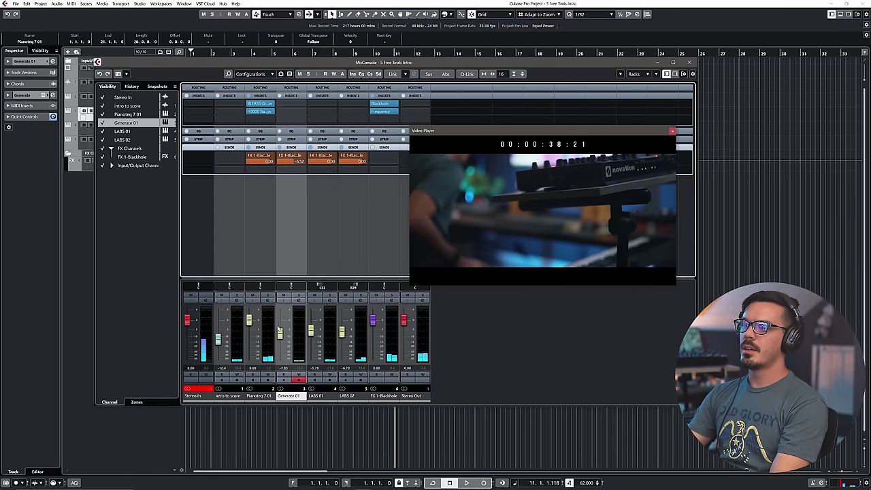
pyautogui.moveTo(280, 332); pyautogui.dragTo(279, 338)
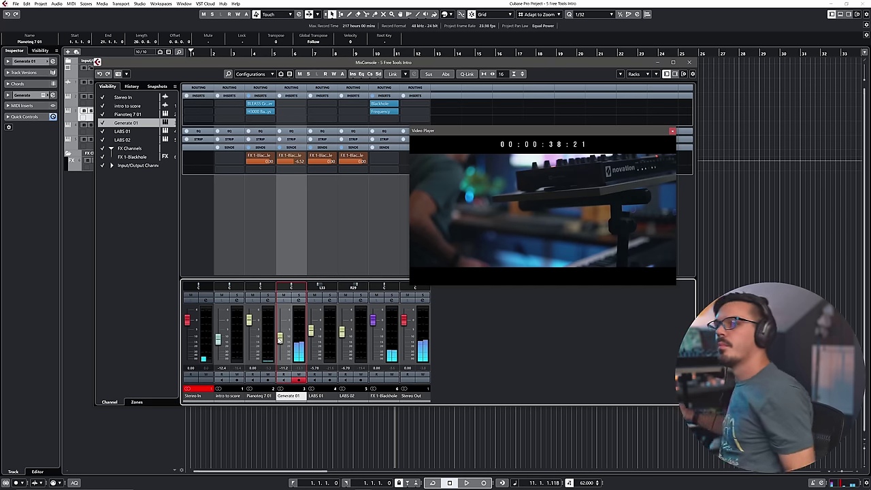
pyautogui.click(288, 103)
pyautogui.write('ske')
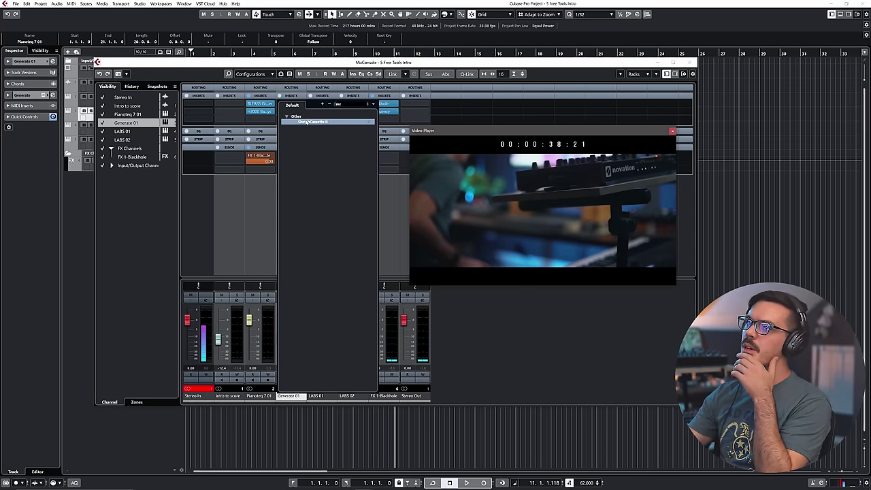
pyautogui.click(307, 122)
pyautogui.click(462, 185)
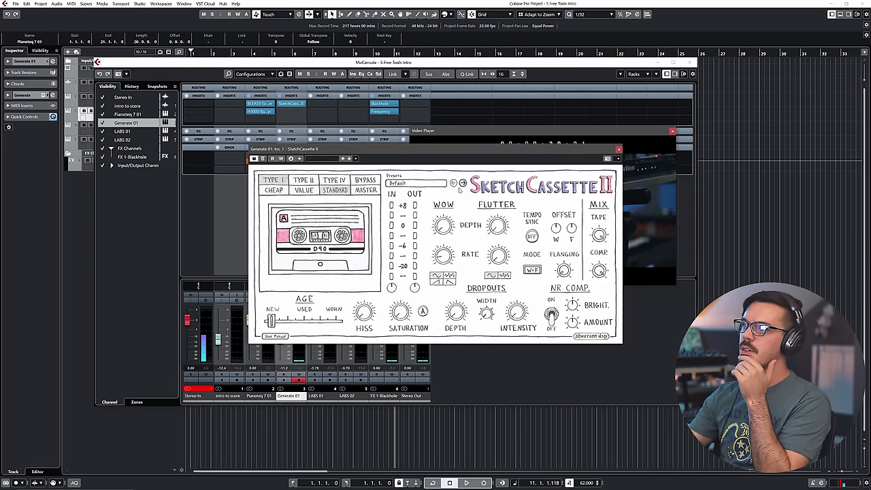
pyautogui.click(461, 183)
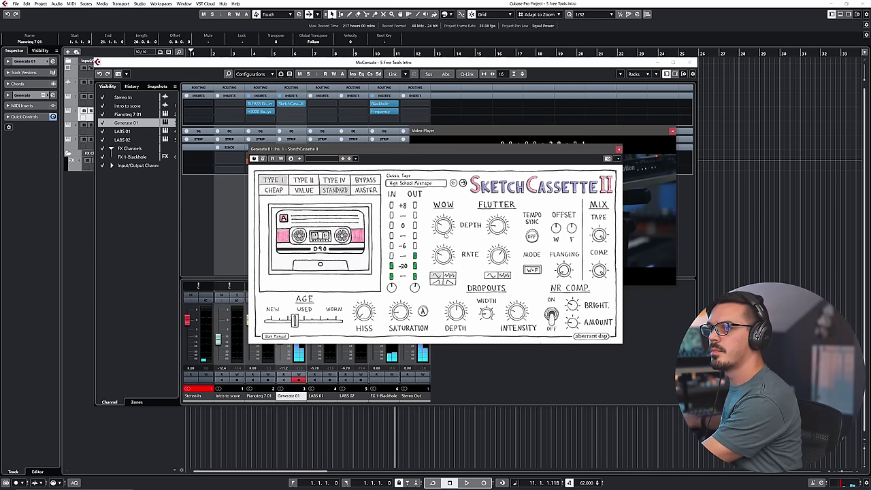
pyautogui.click(617, 149)
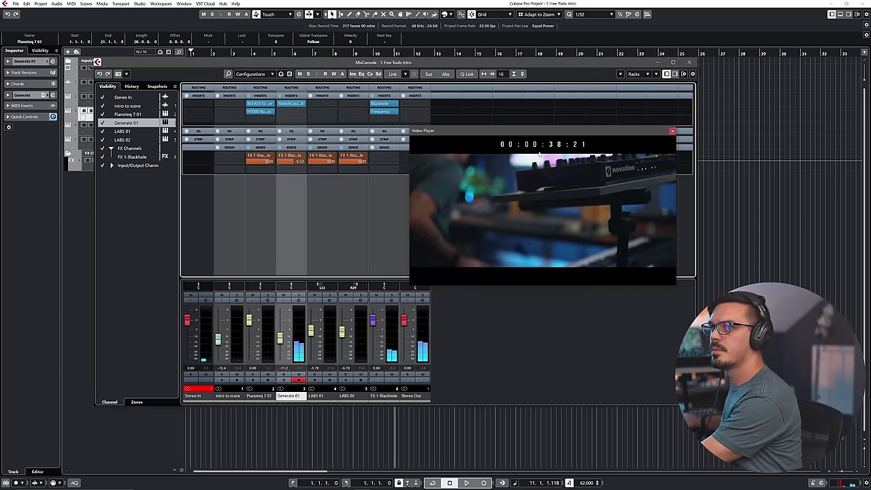
# - Insert Noize 2 after SketchCassette II with chip noise at 42% mix and a 68 Hz high-pass, and lower Generate 01 to -14.3 dB
pyautogui.click(304, 112)
pyautogui.write('noise')
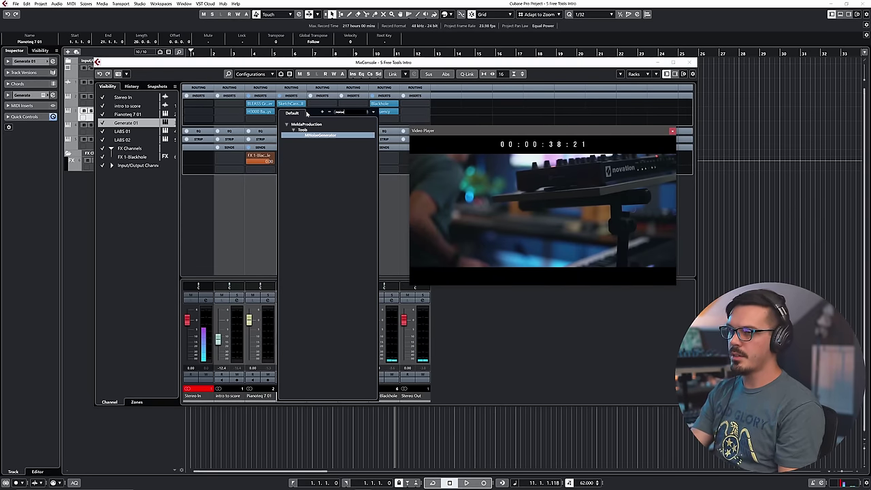
pyautogui.click(331, 147)
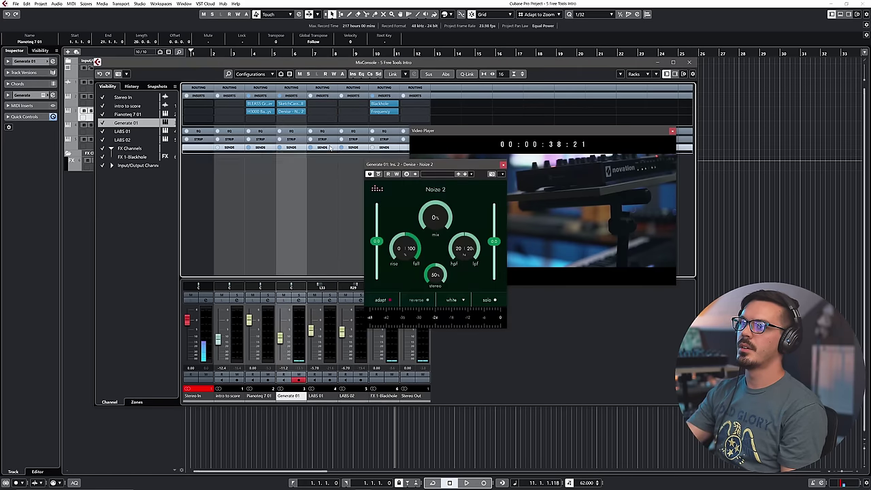
pyautogui.click(454, 300)
pyautogui.click(476, 331)
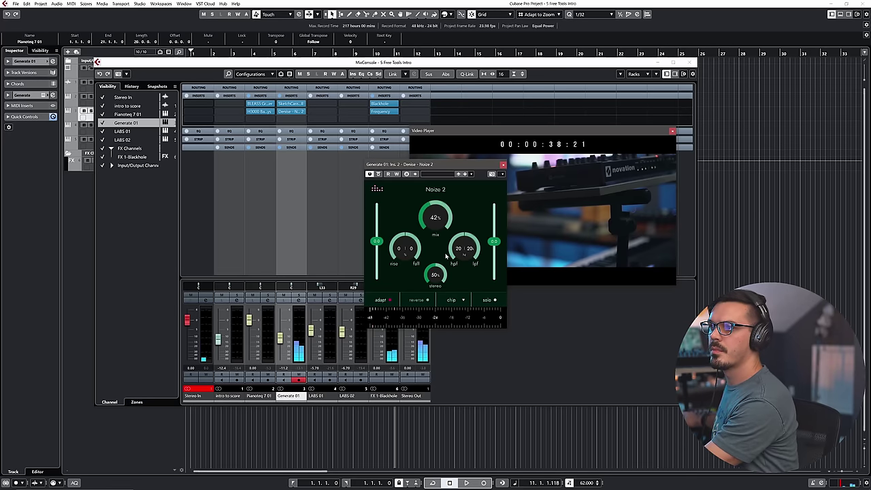
pyautogui.click(279, 337)
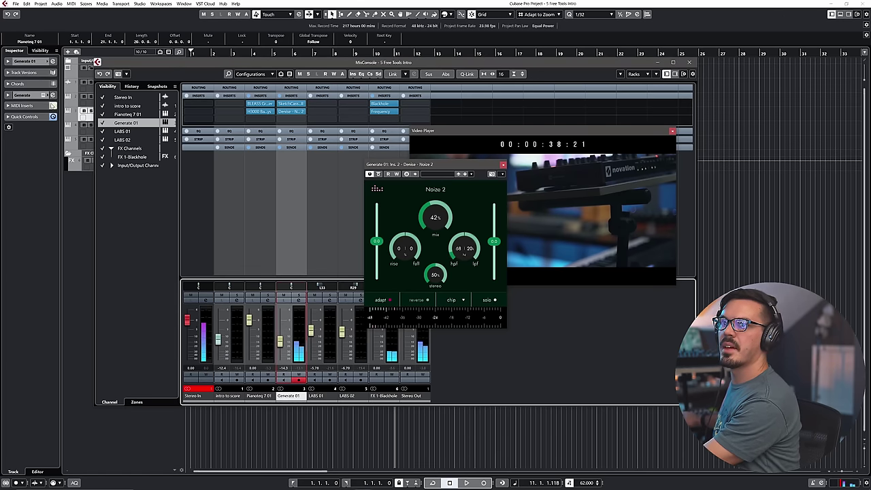
# - Set the Generate 01 patch's stereo width to 22% and close the synth and Noize 2 windows
pyautogui.click(45, 97)
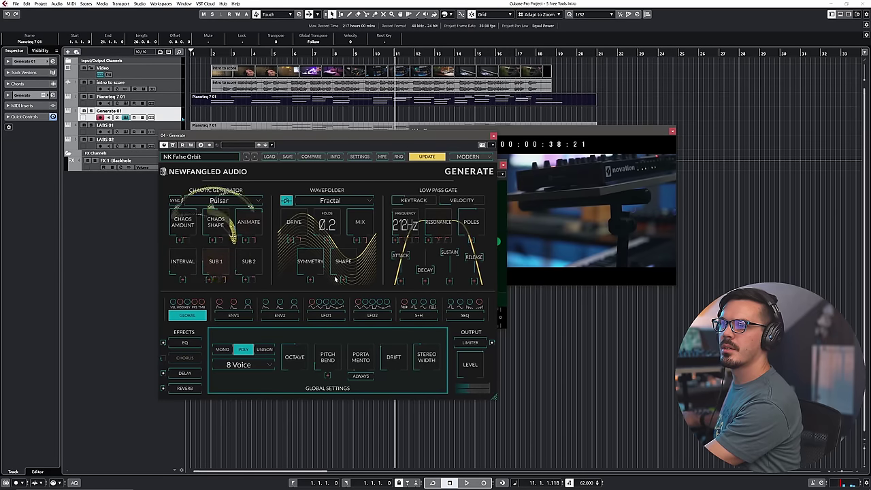
pyautogui.moveTo(429, 359); pyautogui.dragTo(438, 382)
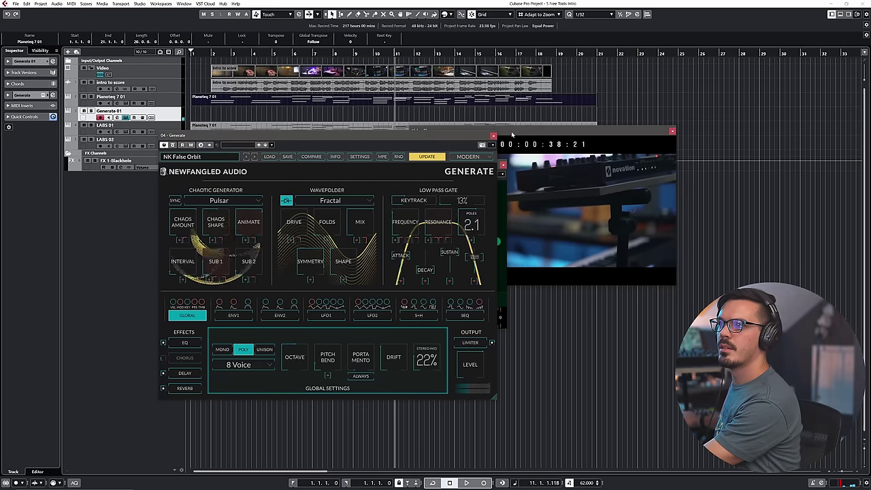
pyautogui.click(493, 135)
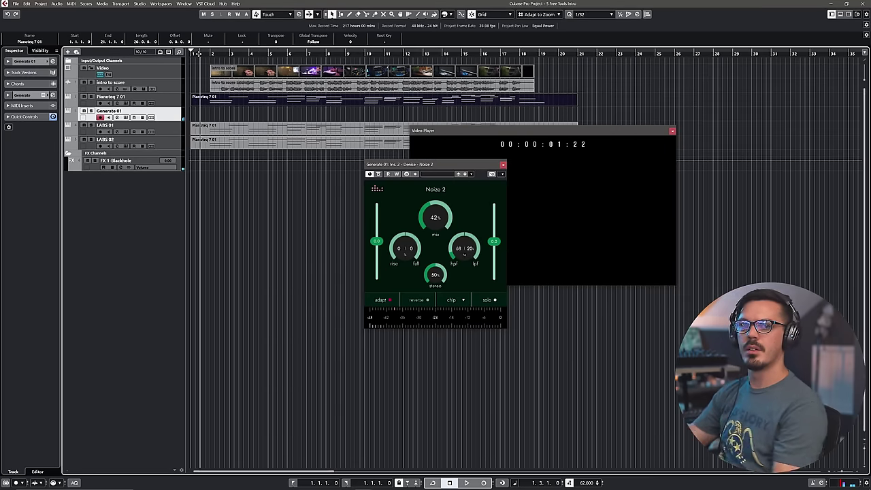
pyautogui.click(502, 164)
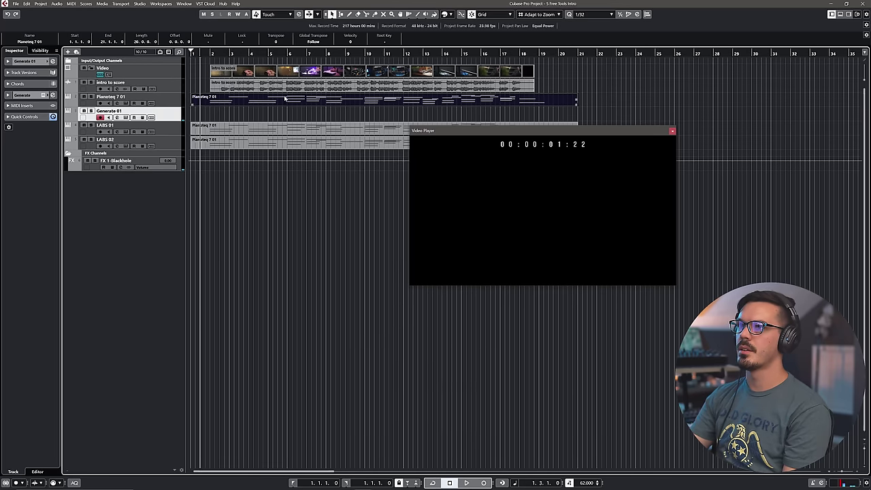
# - Record a MIDI pad part on the Generate 01 track from the start of the project through about bar 19
pyautogui.click(192, 54)
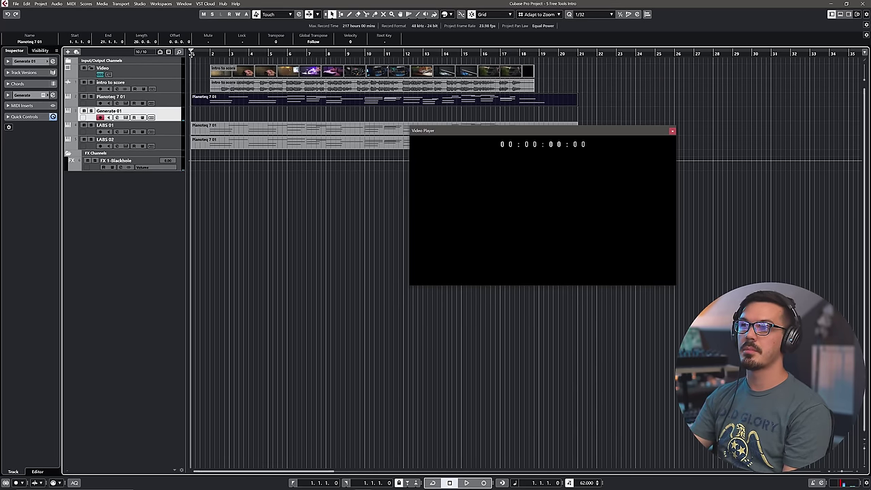
pyautogui.click(204, 111)
pyautogui.press('KP_Multiply')
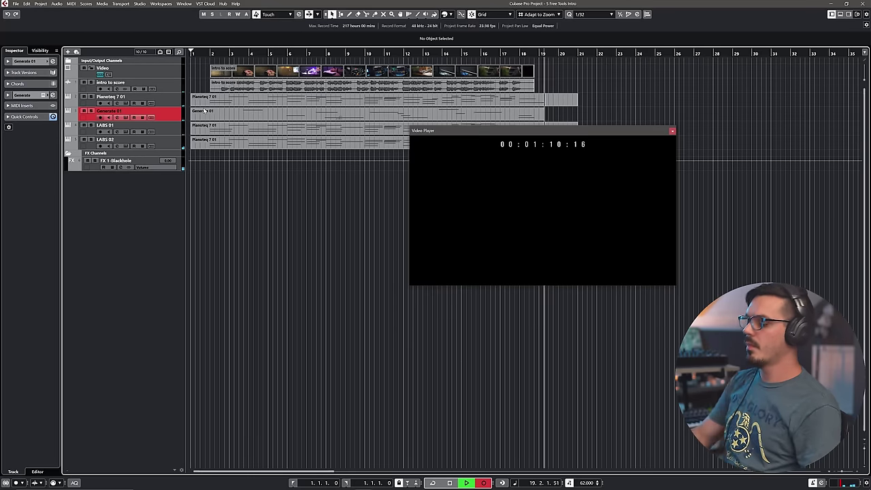
pyautogui.click(204, 111)
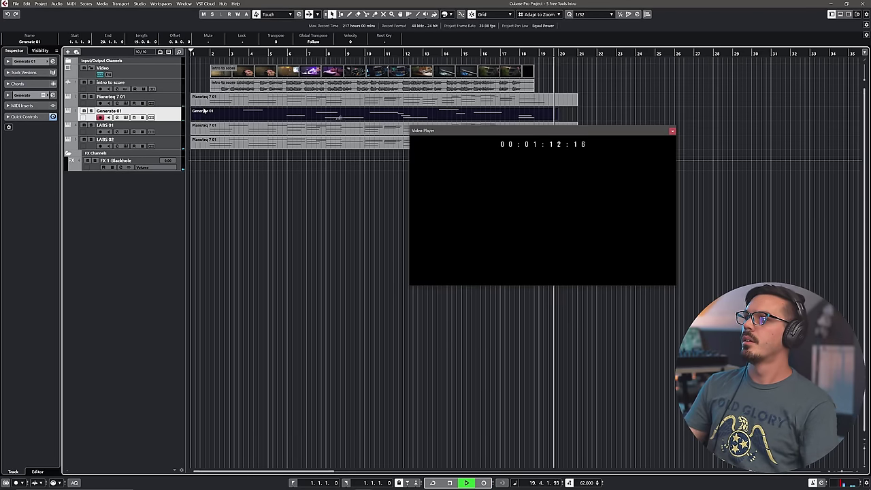
pyautogui.press('space')
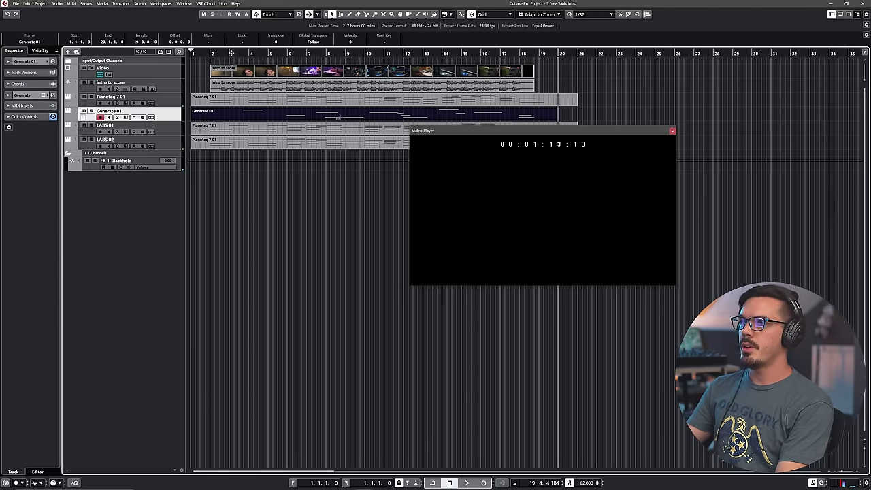
# - Return to bar 3 and set the Generate 01 channel level to -10.4 dB in the MixConsole
pyautogui.click(232, 53)
pyautogui.press('F3')
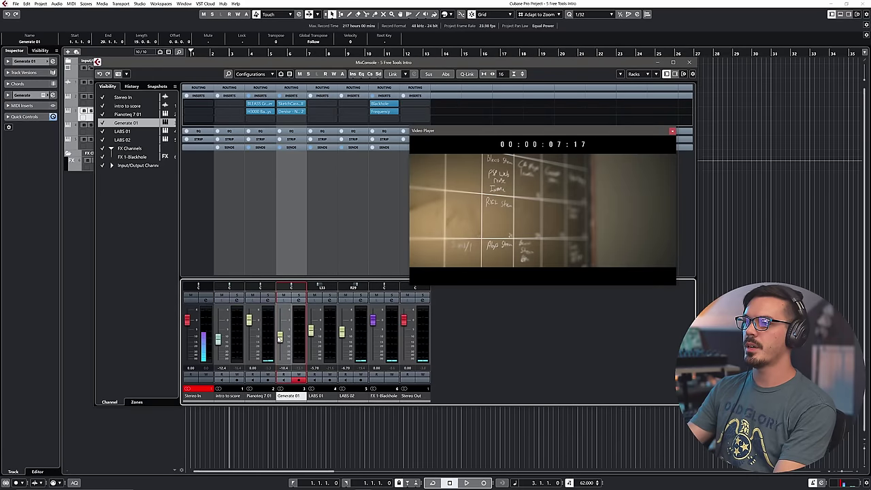
pyautogui.press('F3')
# - Duplicate the Pianoteq 7 01 track with its MIDI part and clear both audio inserts on the copy
pyautogui.rightClick(165, 101)
pyautogui.click(204, 120)
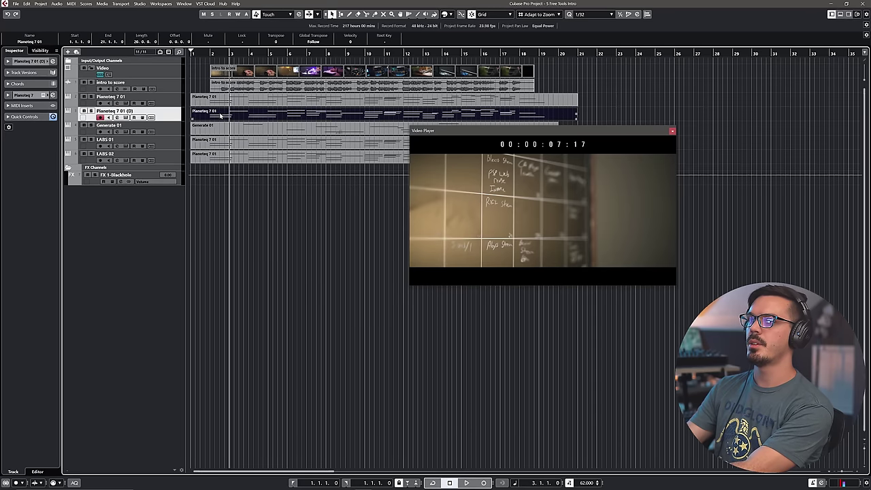
pyautogui.click(27, 95)
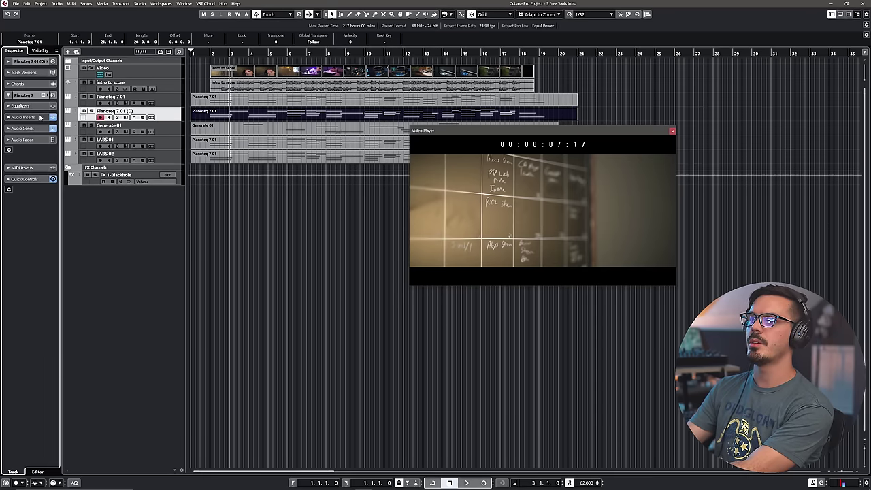
pyautogui.click(28, 116)
pyautogui.click(49, 131)
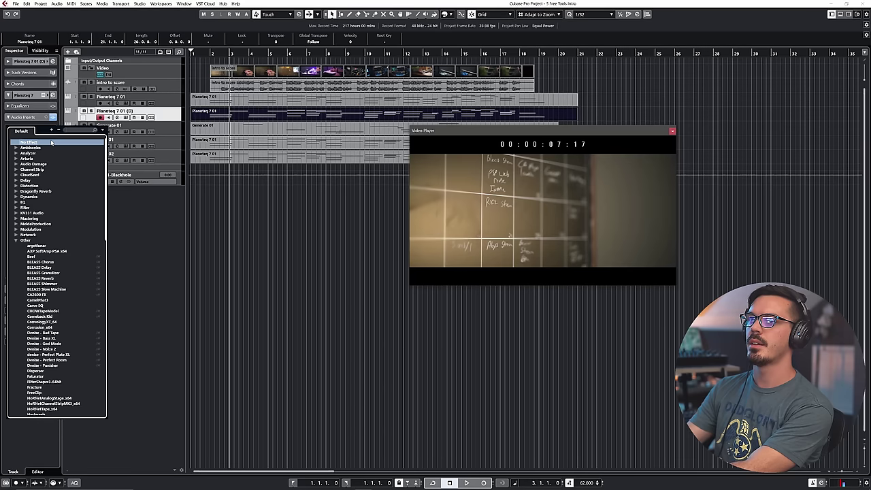
pyautogui.click(54, 141)
pyautogui.click(54, 141)
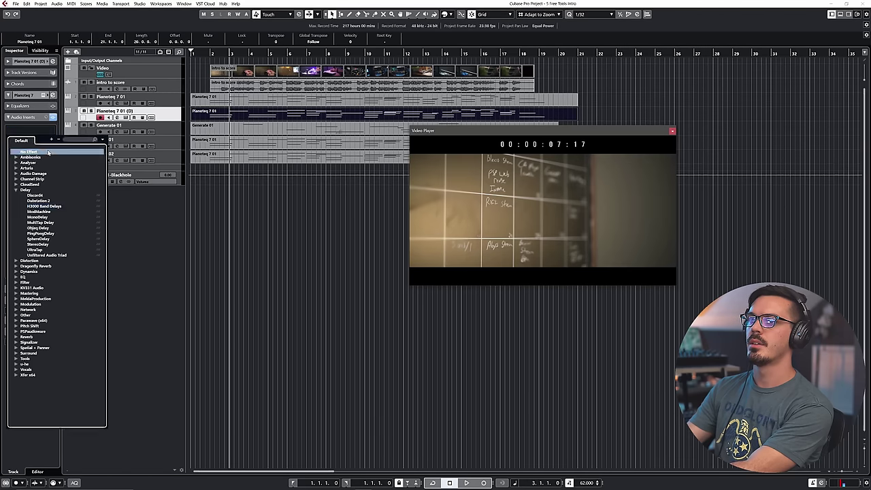
pyautogui.click(45, 143)
pyautogui.click(22, 288)
pyautogui.click(29, 95)
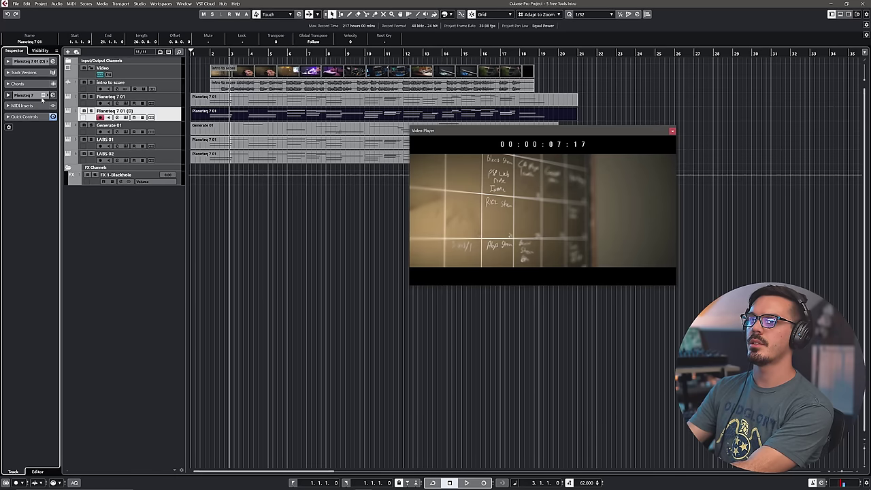
pyautogui.click(44, 95)
pyautogui.click(529, 139)
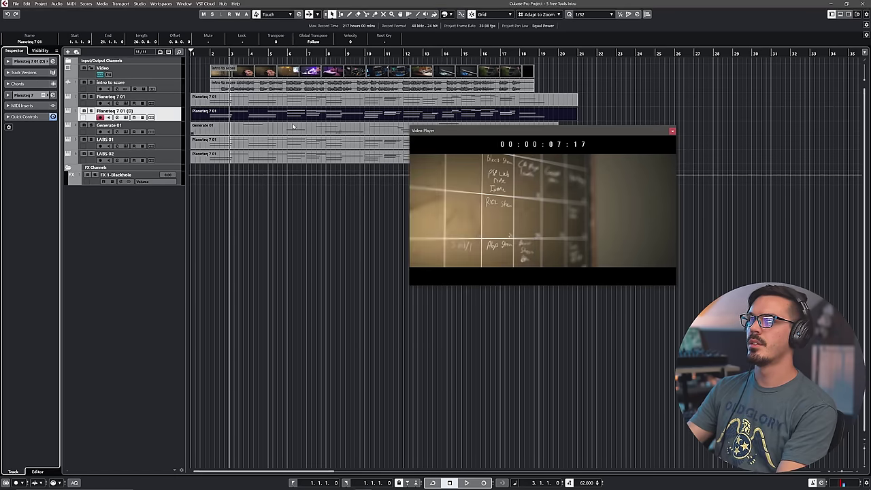
pyautogui.click(33, 95)
pyautogui.click(31, 98)
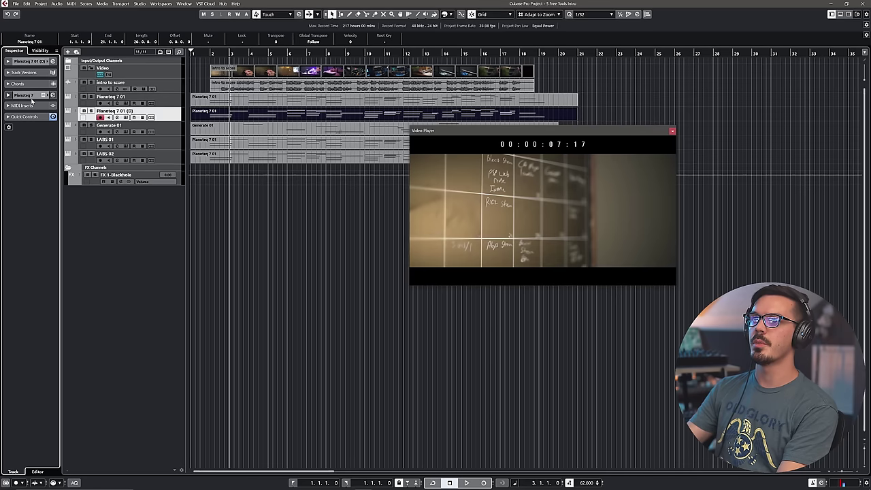
# - Replace the duplicated track's Pianoteq 7 instrument with Rapid, discarding the changes made to Pianoteq
pyautogui.click(32, 63)
pyautogui.click(41, 127)
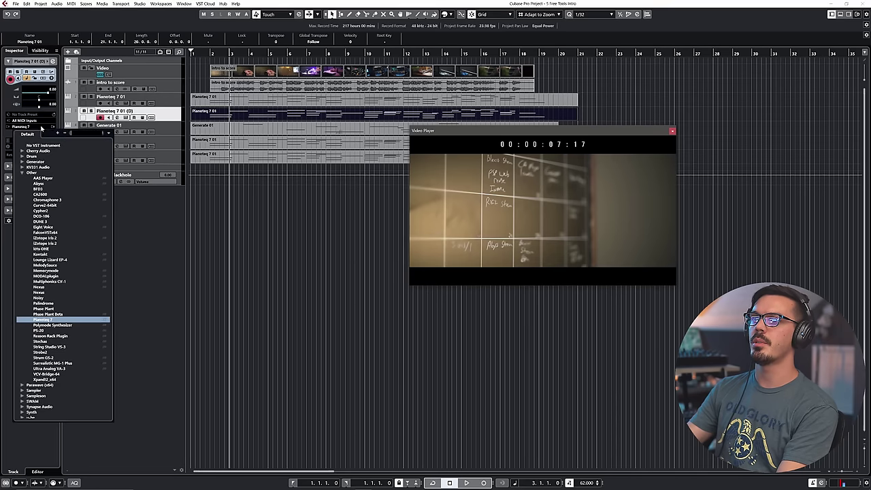
pyautogui.write('rapi')
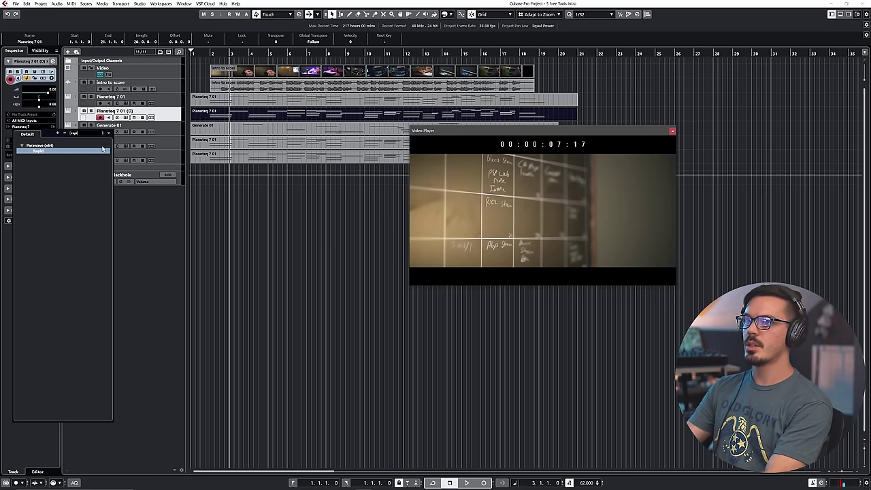
pyautogui.click(81, 152)
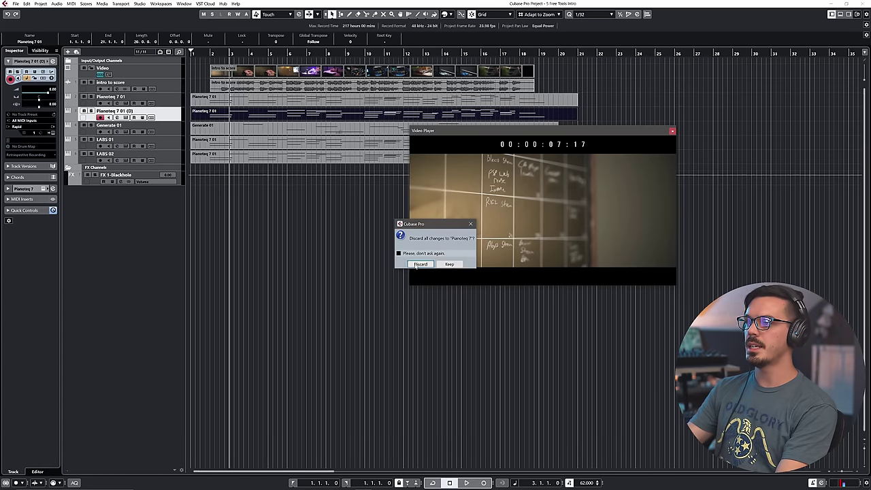
pyautogui.click(421, 264)
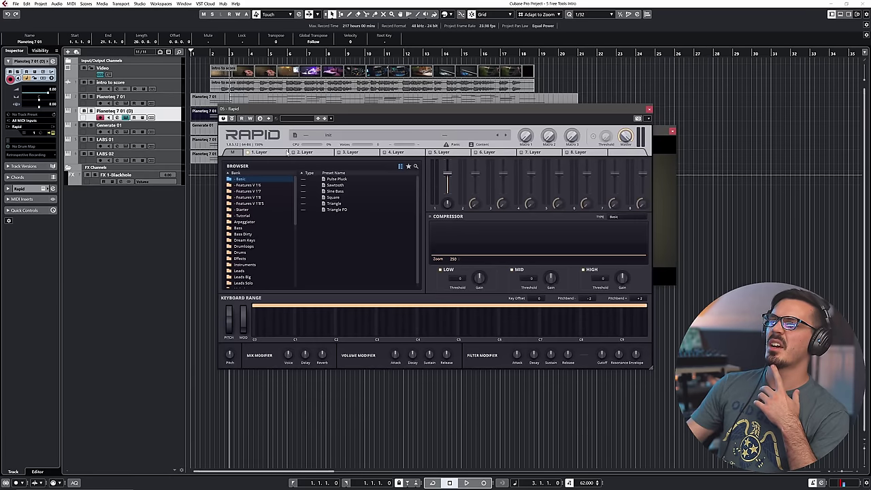
# - Show Rapid's first layer, open the Pianoteq 7 01 (D) part in the Key Editor, and close Rapid
pyautogui.click(279, 154)
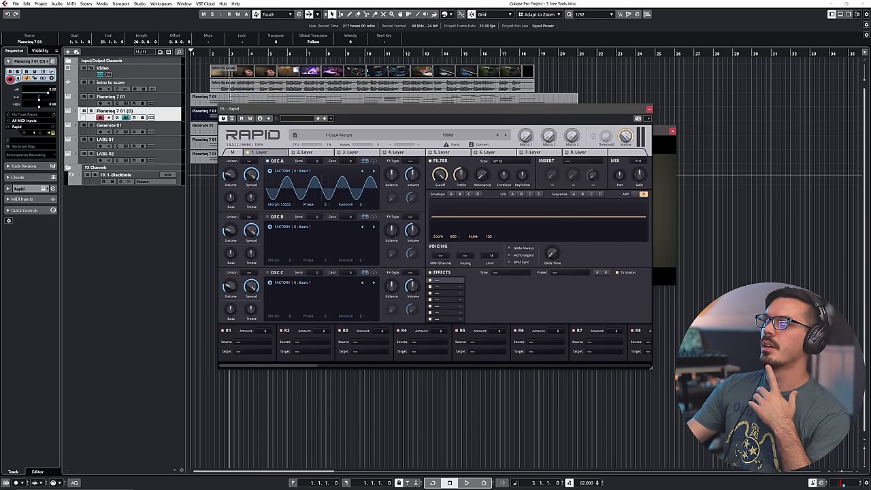
pyautogui.doubleClick(208, 118)
pyautogui.click(649, 110)
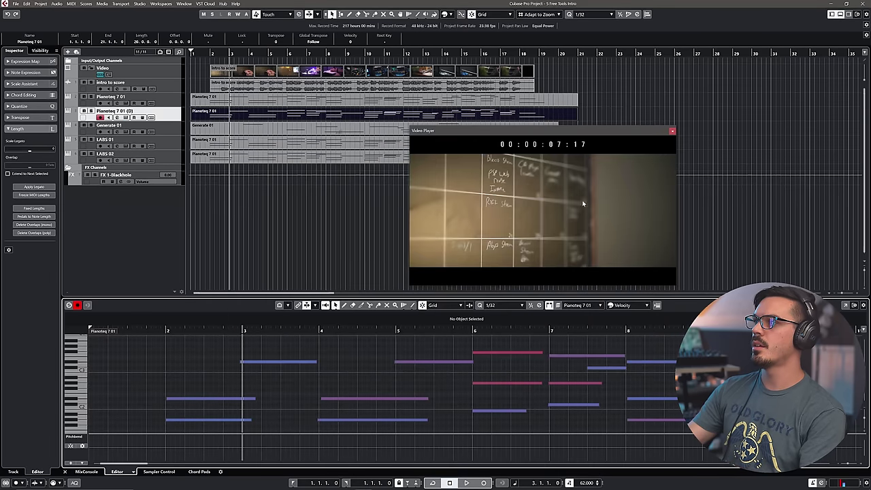
# - Delete the upper chord notes before bar 9 in the duplicated part, keeping only the bass notes
pyautogui.scroll(-4, 385, 380)
pyautogui.press('g')
pyautogui.press('g')
pyautogui.press('g')
pyautogui.scroll(5, 384, 379)
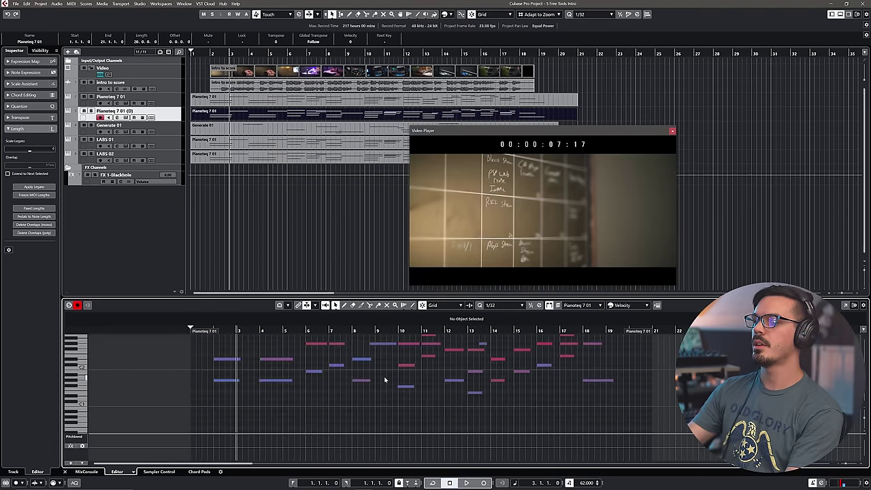
pyautogui.moveTo(297, 406); pyautogui.dragTo(196, 347)
pyautogui.moveTo(289, 385); pyautogui.dragTo(211, 408)
pyautogui.press('Delete')
pyautogui.scroll(3, 290, 367)
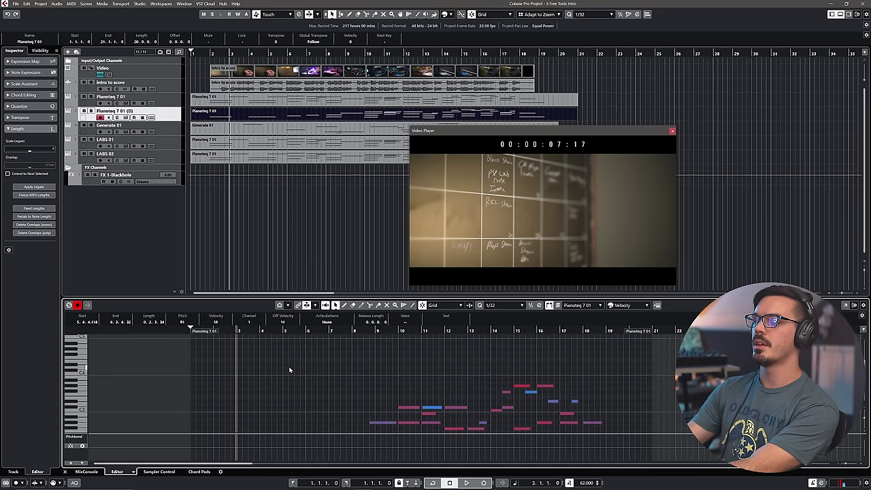
# - Delete the remaining upper chord notes from bar 9 onward and the two bass notes before bar 6
pyautogui.scroll(-3, 291, 374)
pyautogui.moveTo(331, 351); pyautogui.dragTo(563, 388)
pyautogui.press('Delete')
pyautogui.scroll(-1, 407, 382)
pyautogui.press('Delete')
pyautogui.press('Delete')
pyautogui.scroll(1, 490, 393)
pyautogui.press('Delete')
pyautogui.press('Delete')
pyautogui.scroll(-1, 398, 365)
pyautogui.scroll(-1, 398, 365)
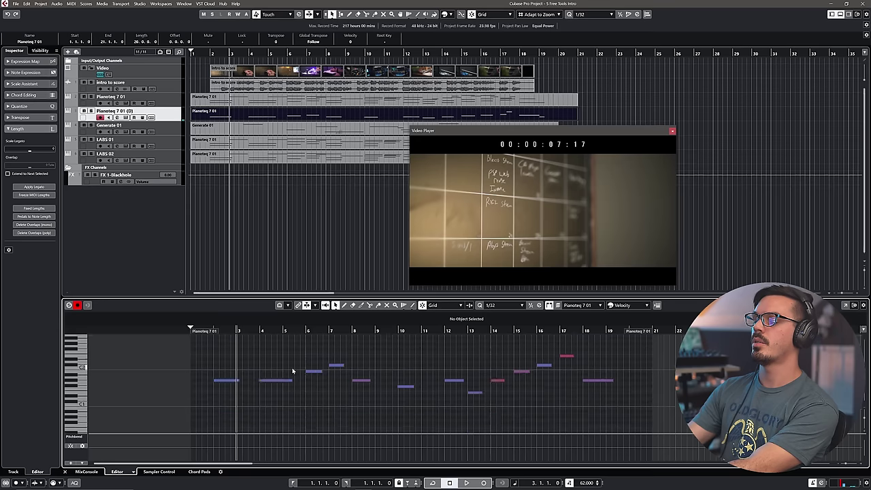
pyautogui.moveTo(245, 388); pyautogui.dragTo(238, 391)
pyautogui.press('Delete')
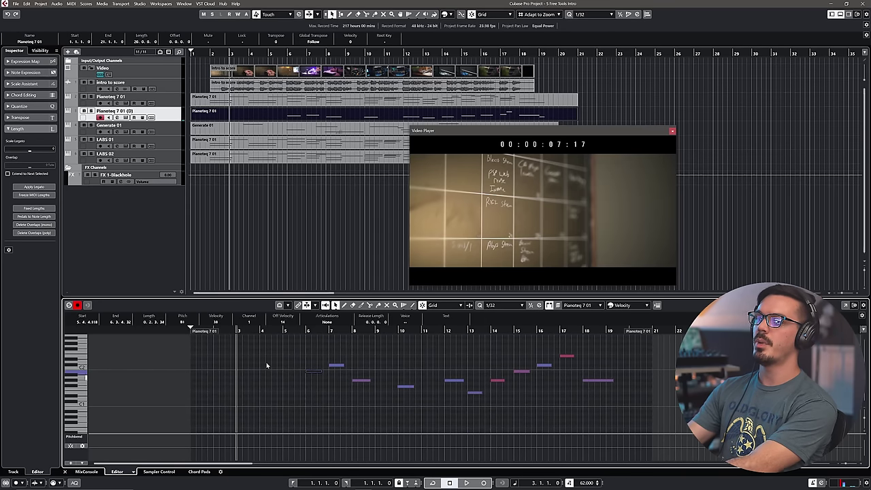
# - Play the arrangement from about bar 5 to hear the bass entry, and return the playhead to bar 2
pyautogui.click(270, 53)
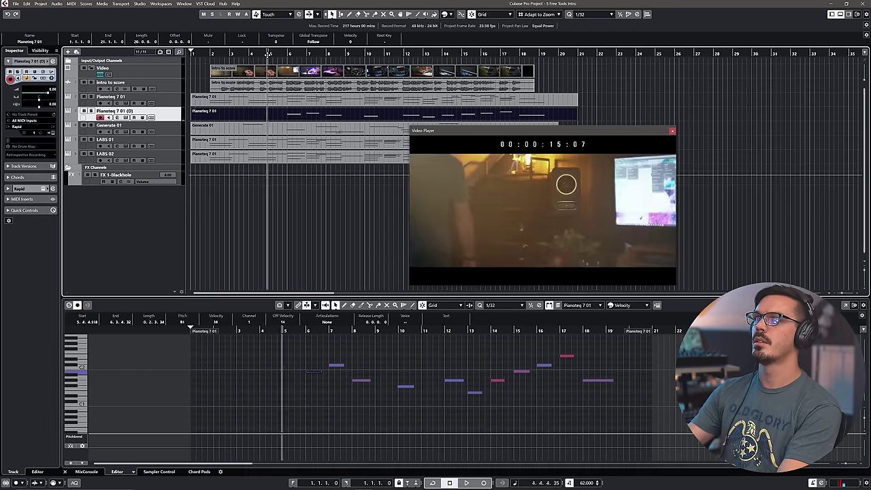
pyautogui.click(280, 53)
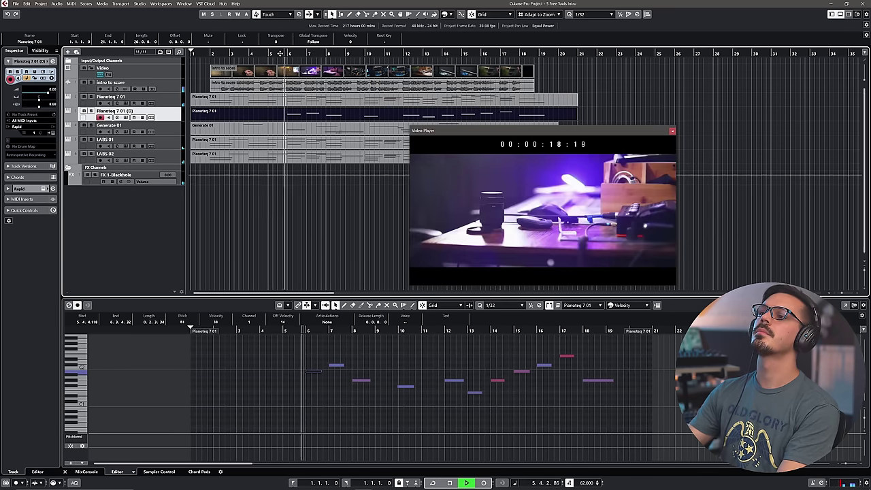
pyautogui.press('space')
pyautogui.click(212, 53)
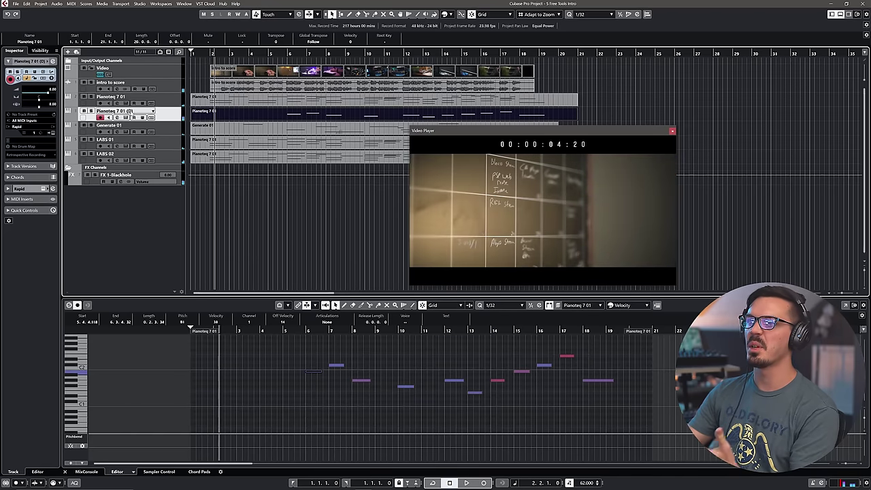
# - In Rapid, set OSC A's morph to 7820 and Semi to -12, and add a Tube Distortion insert with 6.40% drive
pyautogui.click(126, 117)
pyautogui.moveTo(300, 163); pyautogui.dragTo(300, 178)
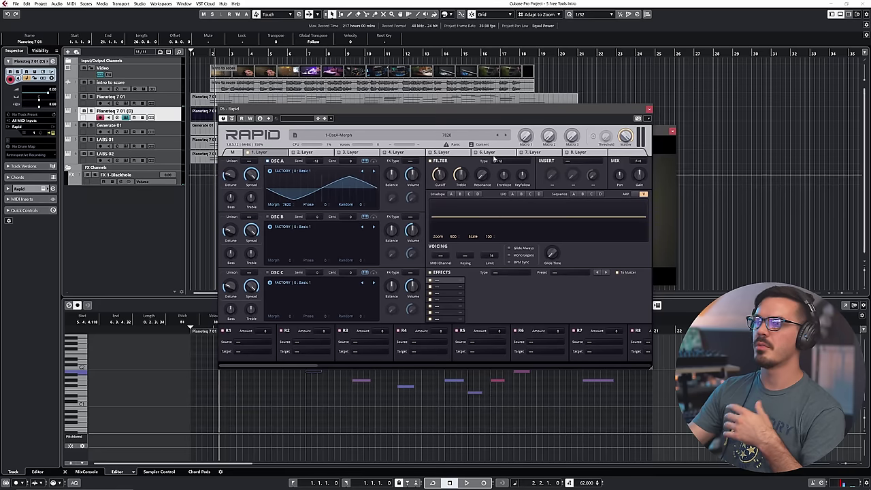
pyautogui.click(569, 160)
pyautogui.click(572, 182)
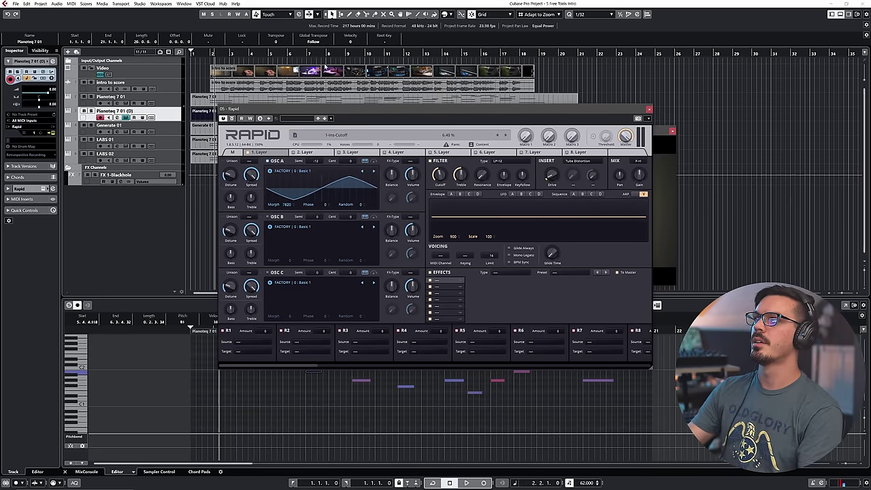
# - During playback, shape Rapid's volume envelope with a low sustain, 2.65 s decay and 1.55 s release
pyautogui.press('space')
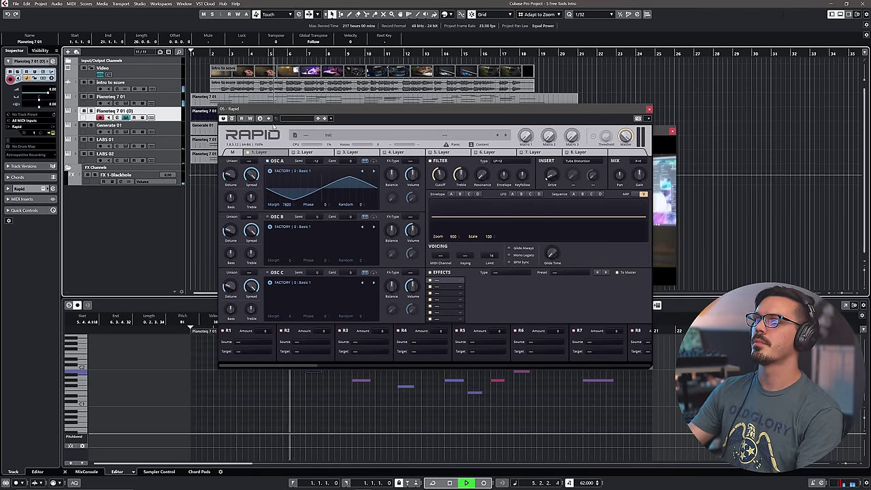
pyautogui.moveTo(284, 111); pyautogui.dragTo(220, 153)
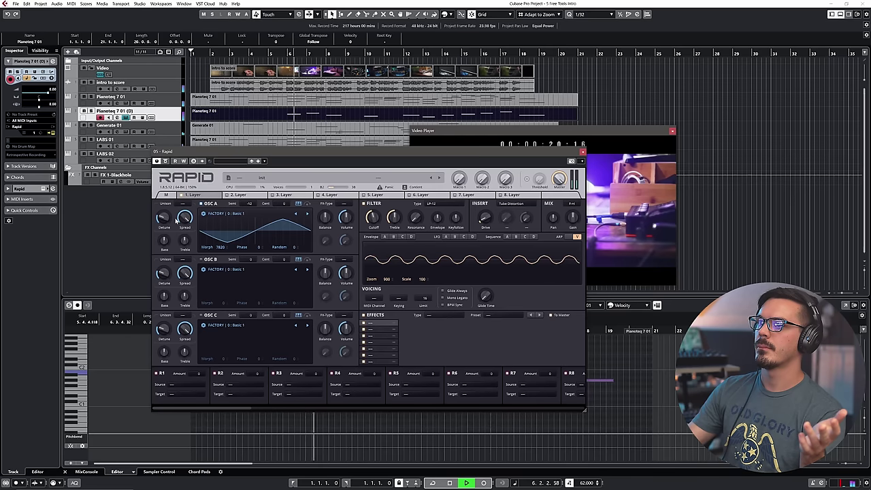
pyautogui.click(384, 237)
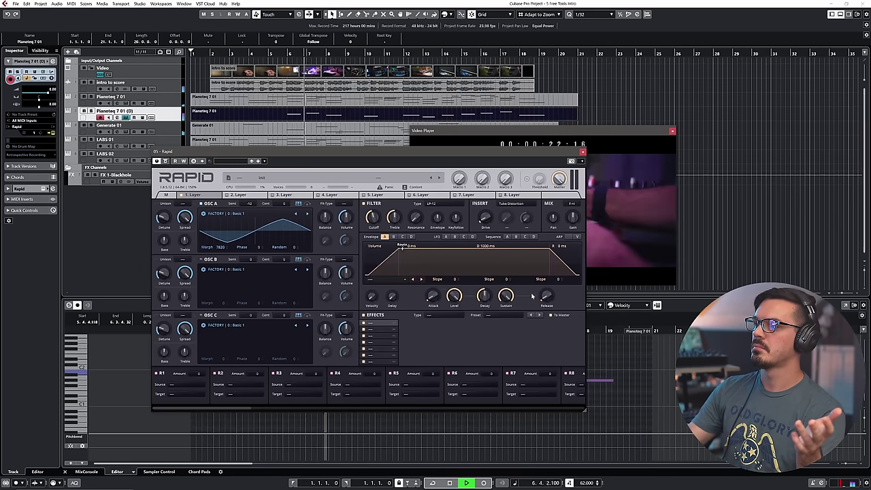
pyautogui.moveTo(505, 295); pyautogui.dragTo(505, 325)
pyautogui.moveTo(483, 294); pyautogui.dragTo(483, 286)
pyautogui.moveTo(545, 295); pyautogui.dragTo(544, 286)
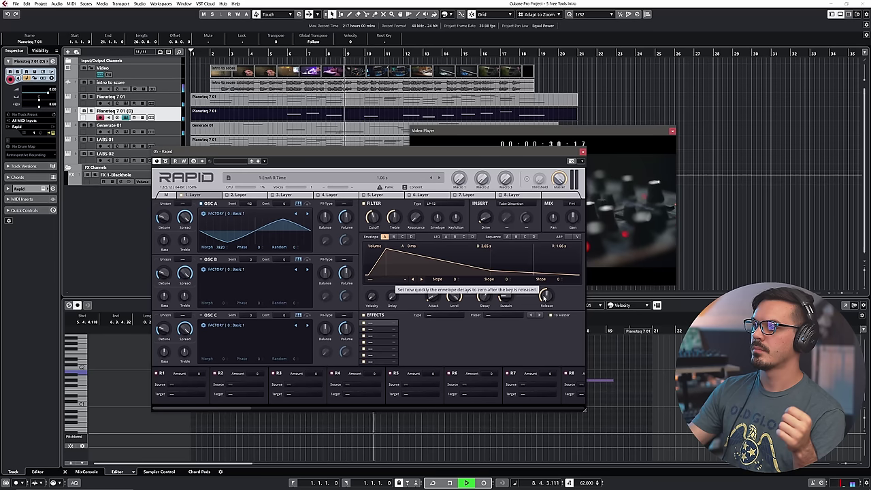
pyautogui.moveTo(544, 295); pyautogui.dragTo(544, 288)
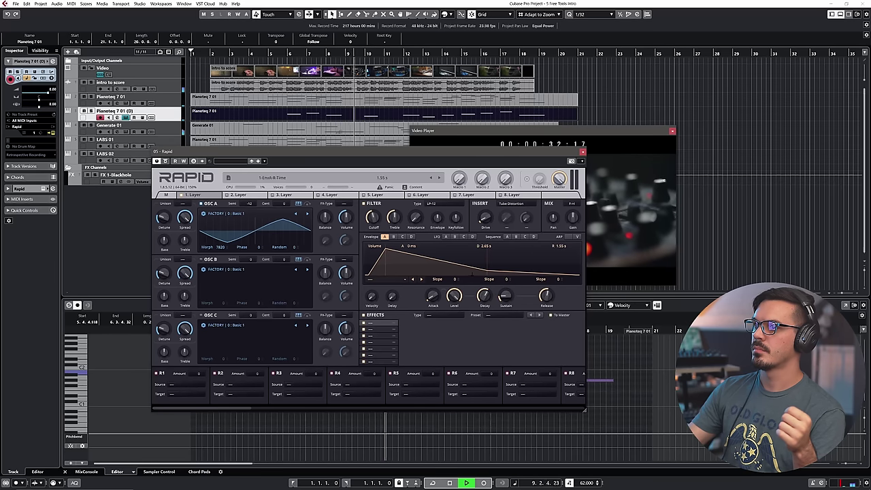
# - Enable multiple unison voices on Rapid's OSC A, adjust its detune, and close the synth
pyautogui.click(194, 225)
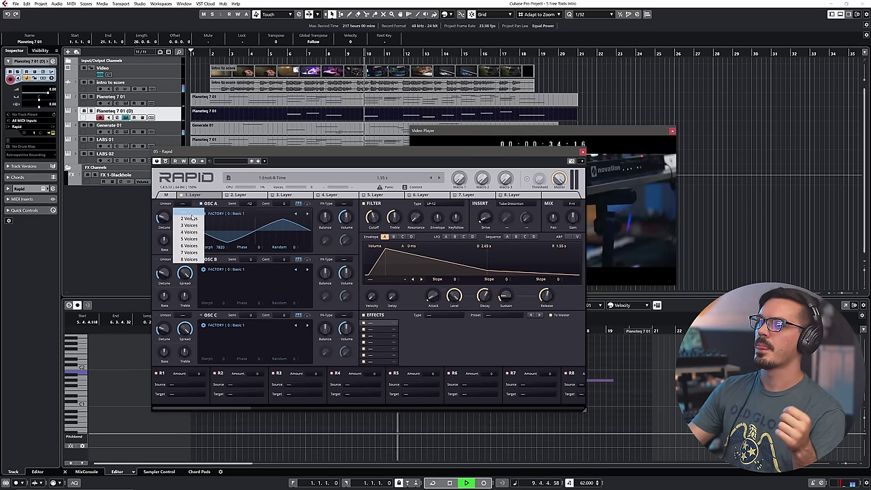
pyautogui.click(191, 224)
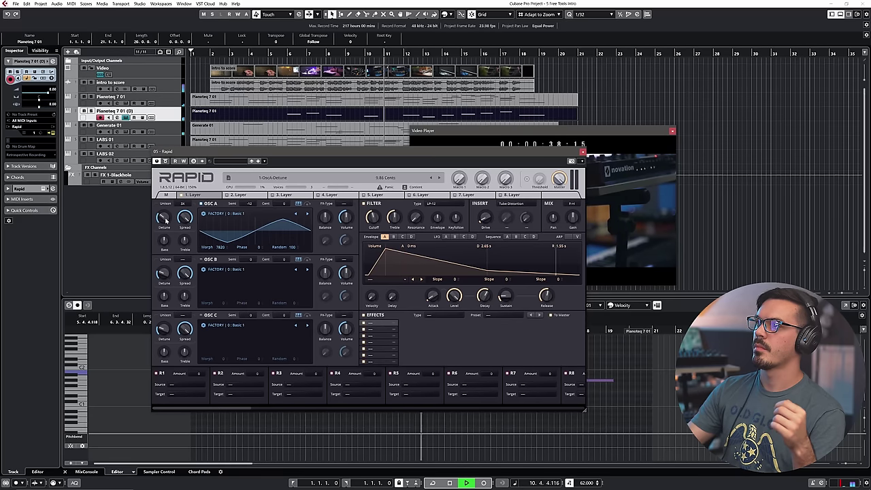
pyautogui.click(582, 152)
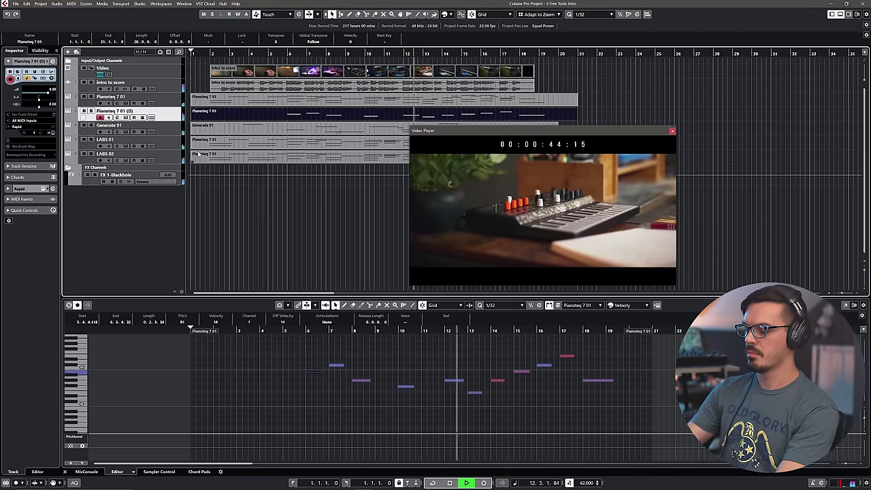
# - Lower the Pianoteq 7 01 (D) channel to -9.05 dB in the MixConsole and stop playback
pyautogui.press('F3')
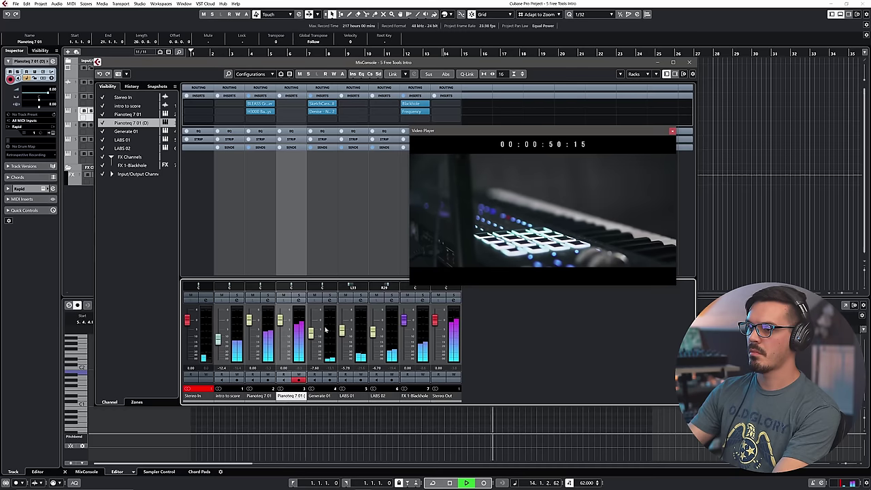
pyautogui.moveTo(286, 328); pyautogui.dragTo(285, 342)
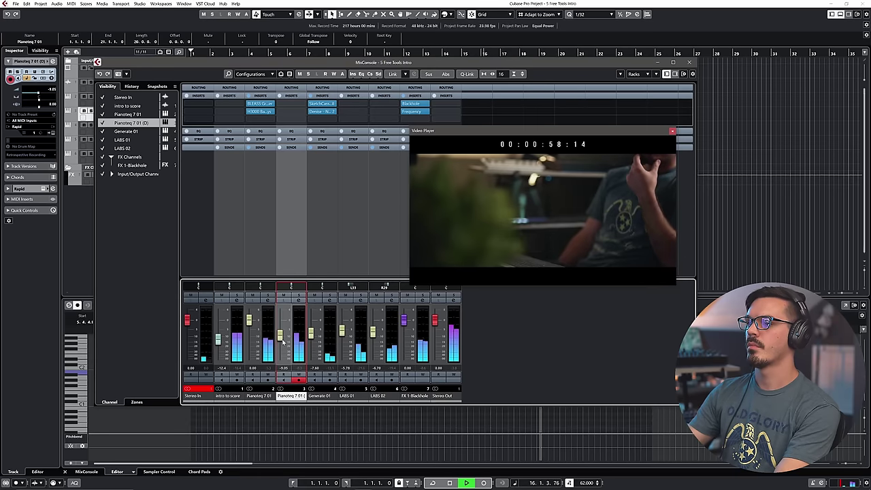
pyautogui.press('F3')
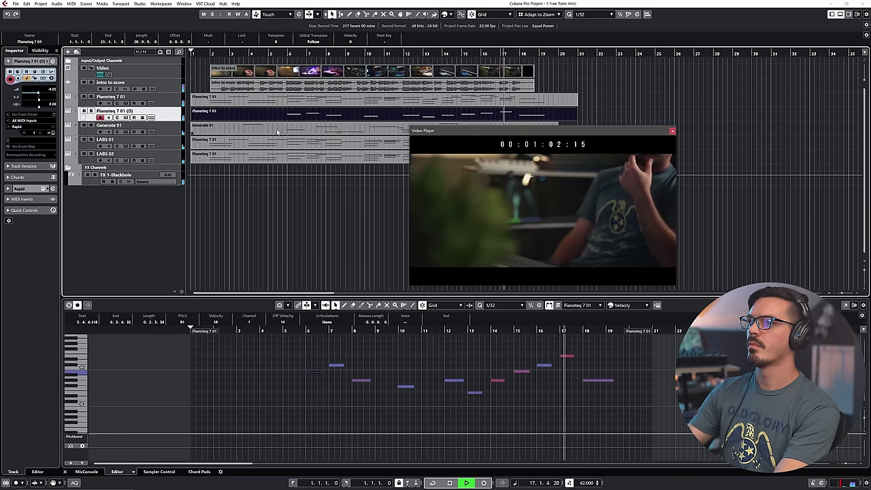
pyautogui.press('space')
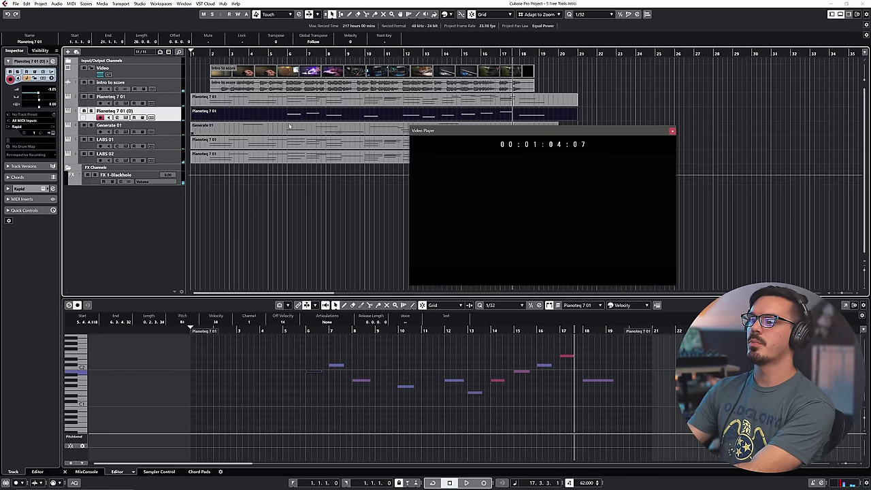
# - Restore all the deleted chord notes in the Pianoteq 7 01 (D) part
pyautogui.moveTo(585, 119); pyautogui.dragTo(522, 118)
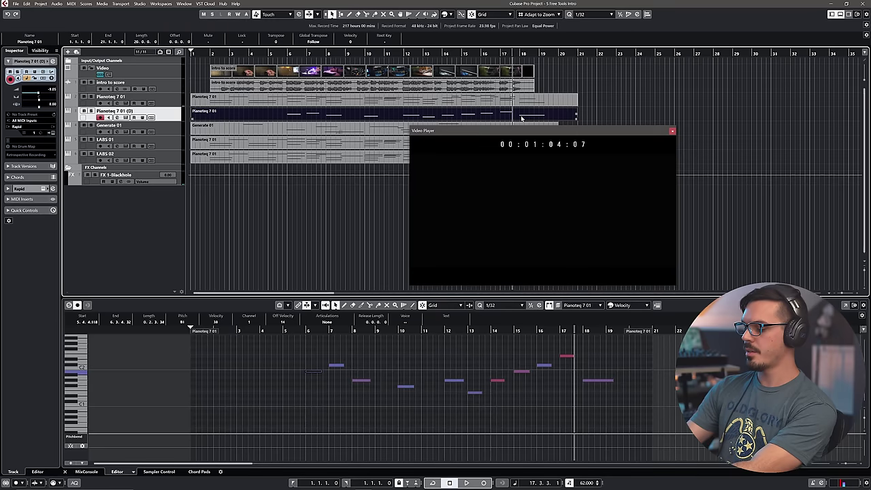
pyautogui.press('Delete')
pyautogui.hotkey('ctrl', 'z')
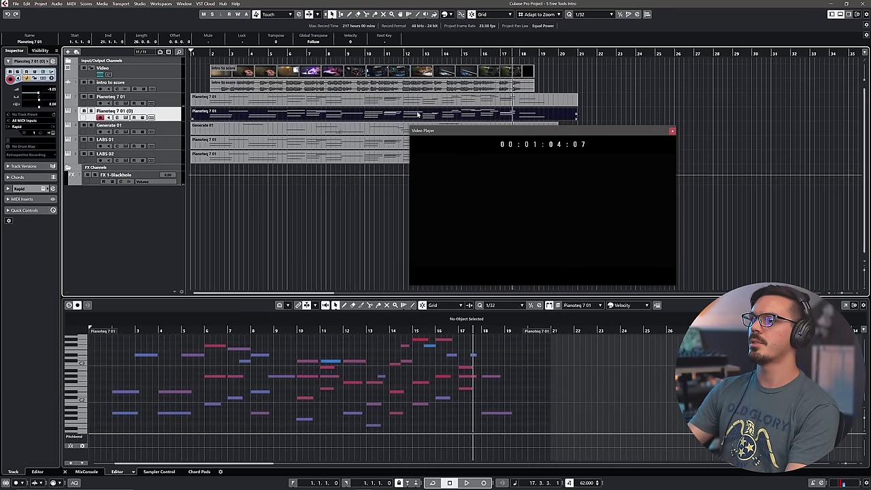
# - Delete every note before bar 6 and the upper chord notes through bar 12, keeping the lowest and passing notes
pyautogui.moveTo(195, 337); pyautogui.dragTo(94, 429)
pyautogui.press('Delete')
pyautogui.moveTo(246, 382); pyautogui.dragTo(300, 344)
pyautogui.press('Delete')
pyautogui.moveTo(288, 400); pyautogui.dragTo(343, 383)
pyautogui.moveTo(334, 354); pyautogui.dragTo(334, 353)
pyautogui.press('Delete')
pyautogui.moveTo(356, 354); pyautogui.dragTo(384, 349)
pyautogui.press('Delete')
pyautogui.press('Delete')
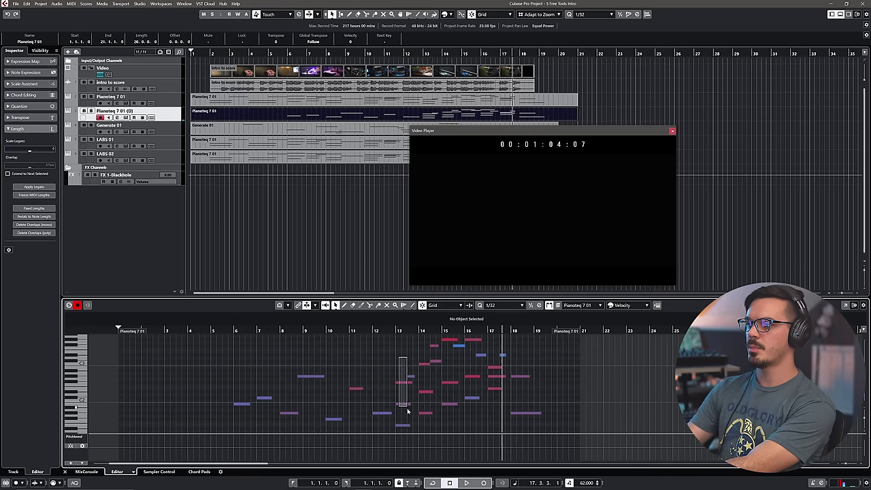
# - Delete the upper chord notes from bar 13 to the part's end, keeping the lowest note of each chord
pyautogui.moveTo(406, 414); pyautogui.dragTo(406, 415)
pyautogui.press('Delete')
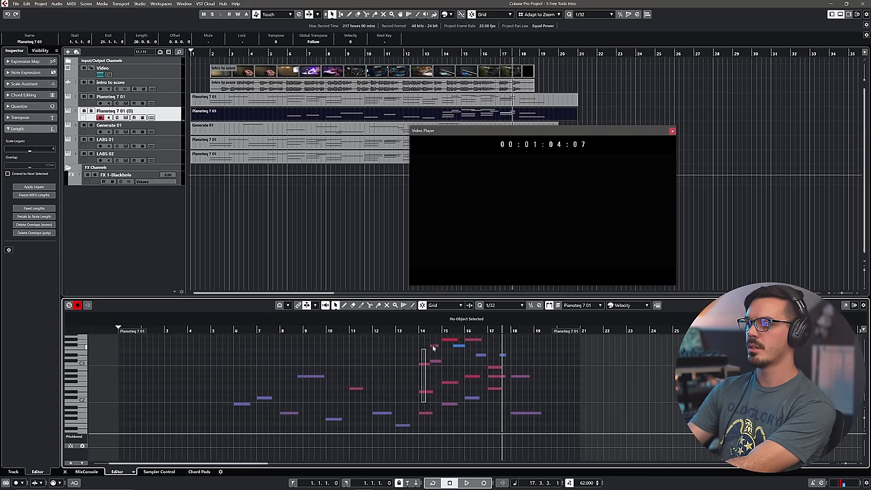
pyautogui.press('Delete')
pyautogui.moveTo(429, 346); pyautogui.dragTo(517, 381)
pyautogui.scroll(1, 429, 386)
pyautogui.press('Delete')
pyautogui.scroll(-2, 441, 359)
pyautogui.scroll(1, 449, 366)
pyautogui.press('Delete')
pyautogui.press('Delete')
pyautogui.press('Delete')
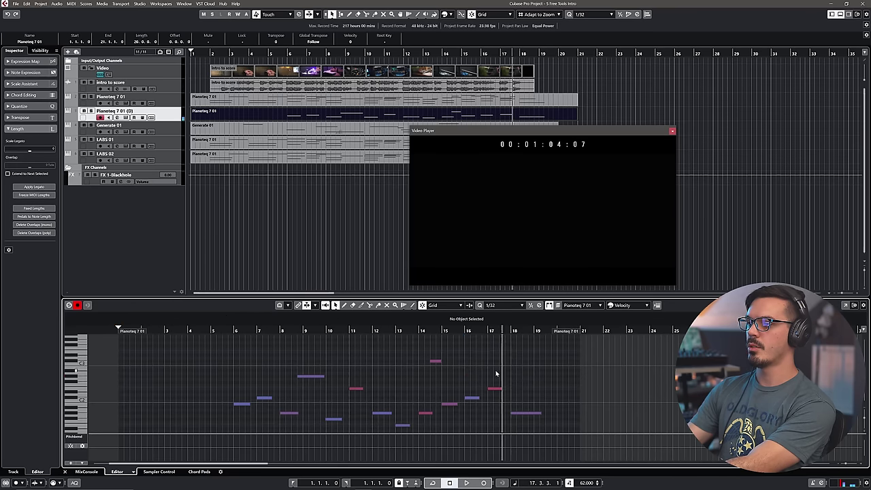
# - Delete the leftover high note in bar 14 and transpose the high notes around bars 9 and 11 down an octave
pyautogui.click(436, 360)
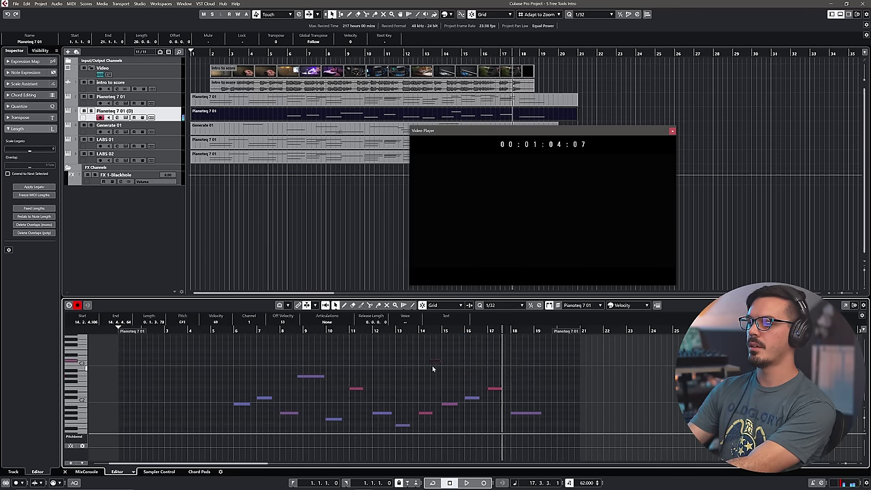
pyautogui.click(309, 376)
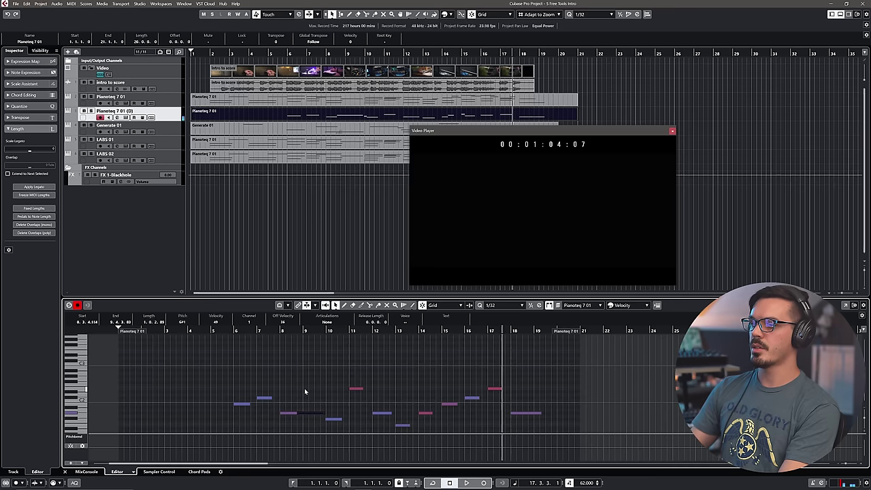
pyautogui.click(355, 389)
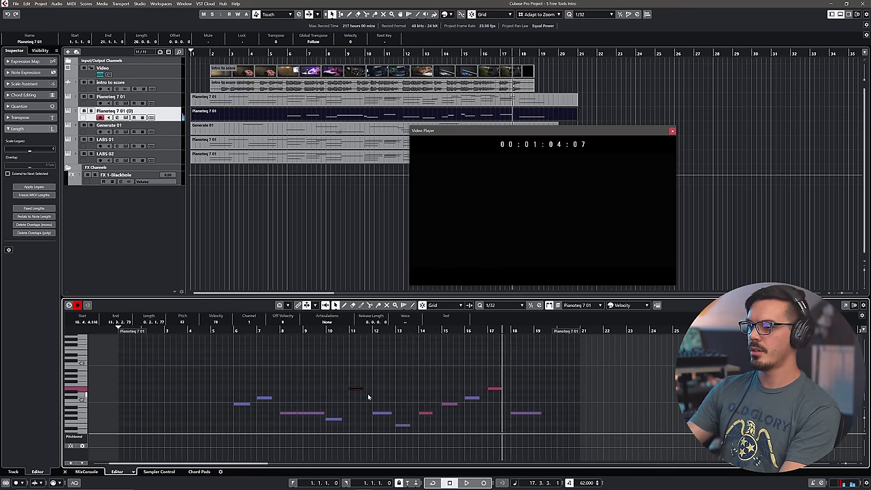
pyautogui.hotkey('shift', 'Down')
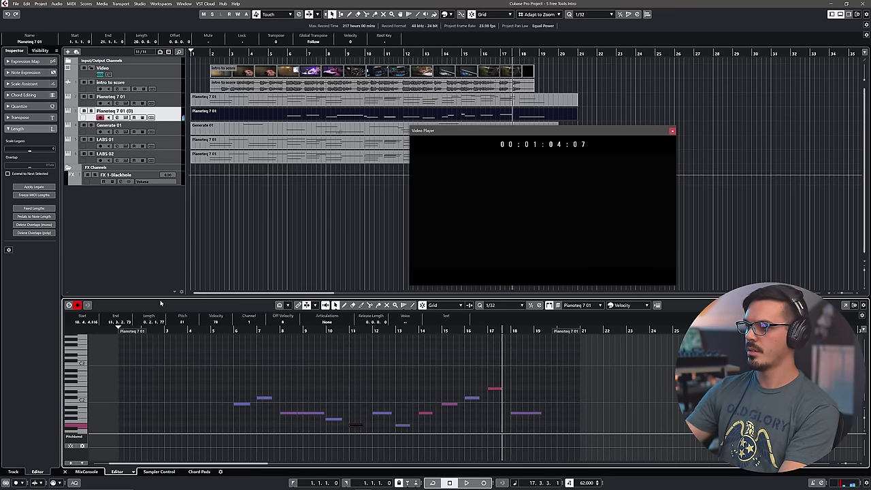
# - Transpose the high note at bar 17 down an octave and try the same on the bar 16 note
pyautogui.click(495, 388)
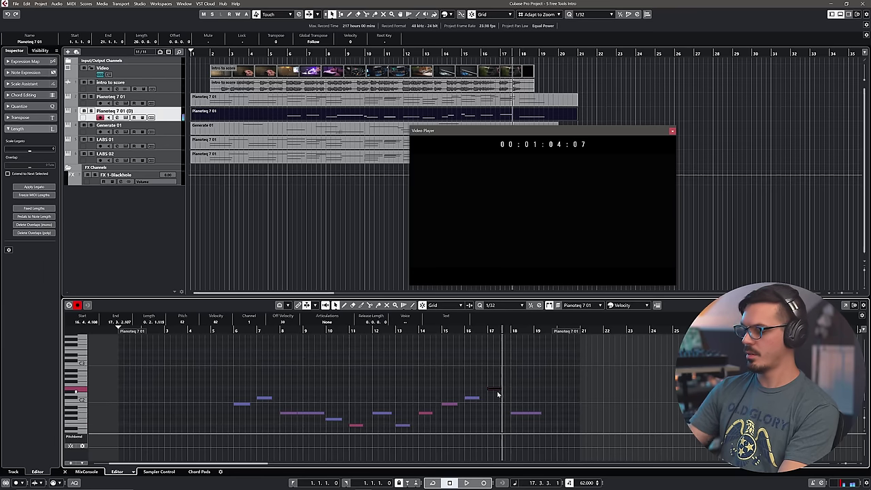
pyautogui.hotkey('shift', 'Down')
pyautogui.click(472, 397)
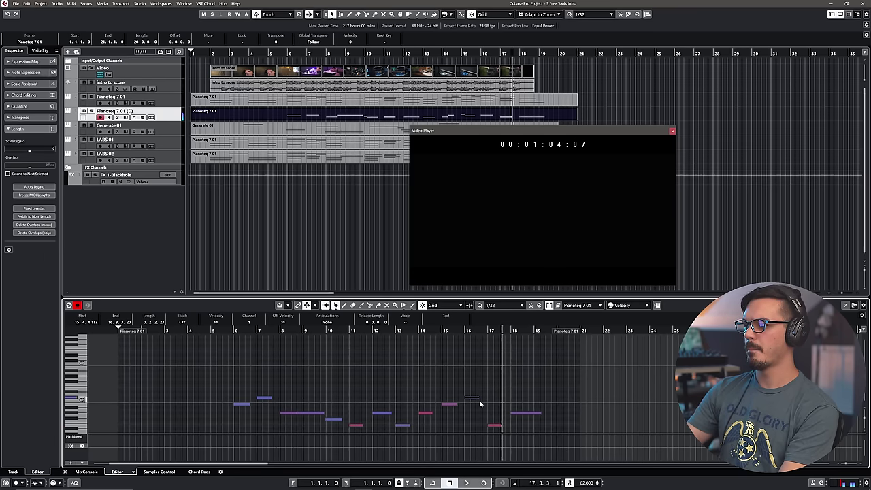
pyautogui.hotkey('shift', 'Down')
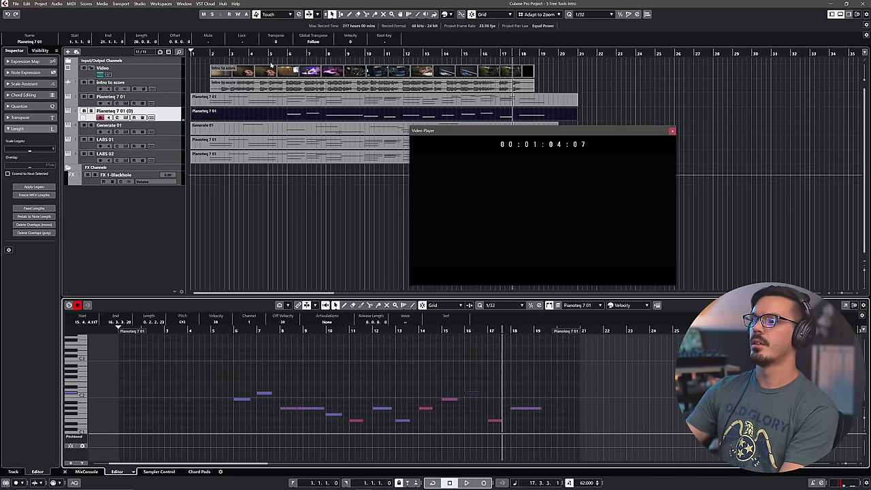
# - Set Rapid's filter to Lowpass-Pro 24dB with a 601 Hz cutoff and its Tube Distortion drive to 6 %, auditioning from bar 5
pyautogui.click(272, 53)
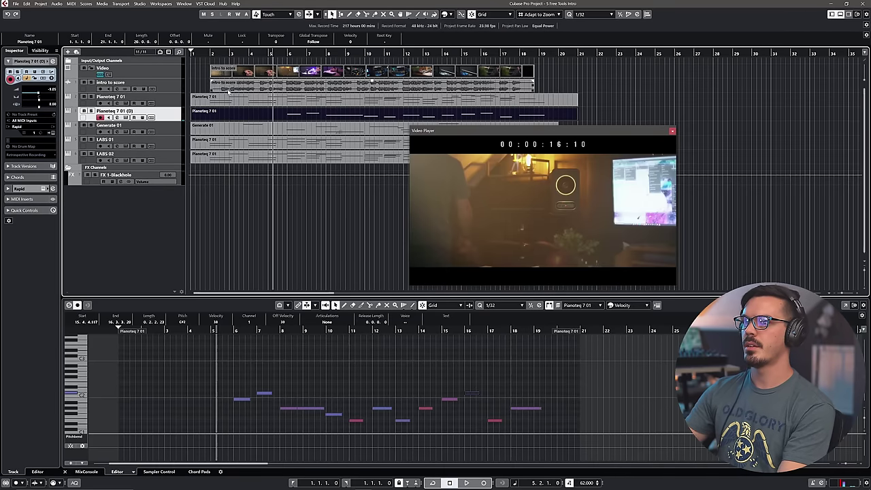
pyautogui.click(125, 117)
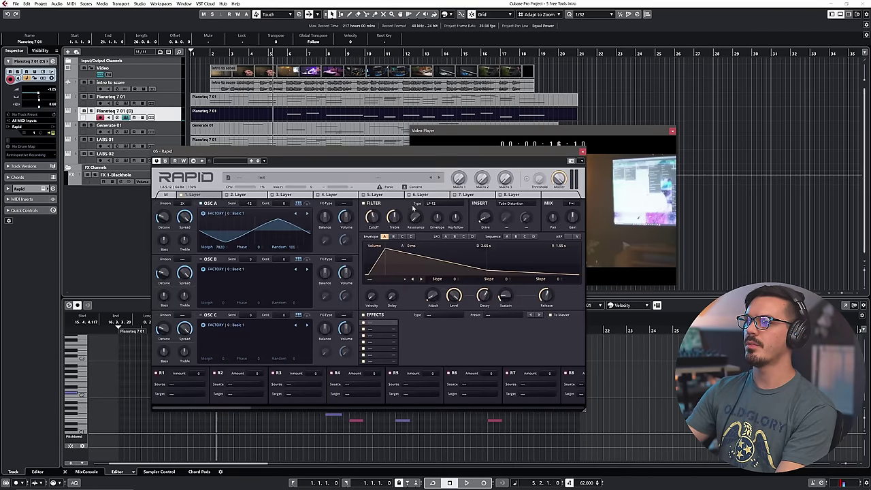
pyautogui.click(433, 203)
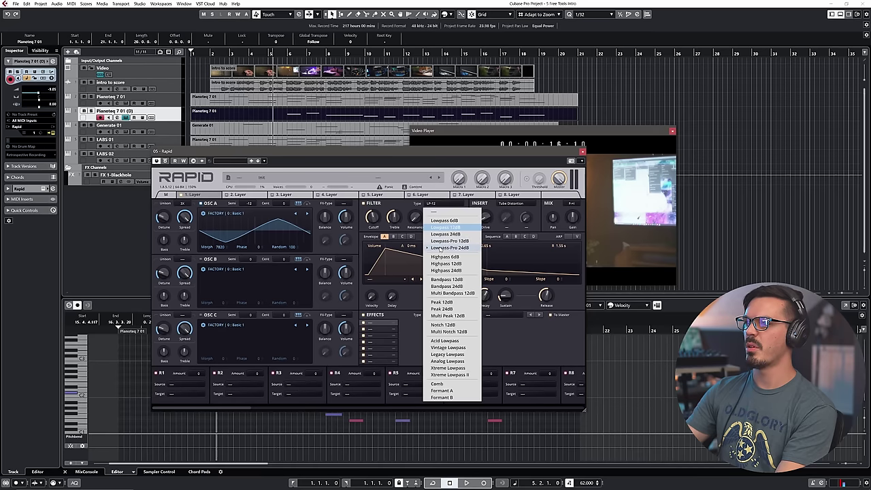
pyautogui.click(439, 249)
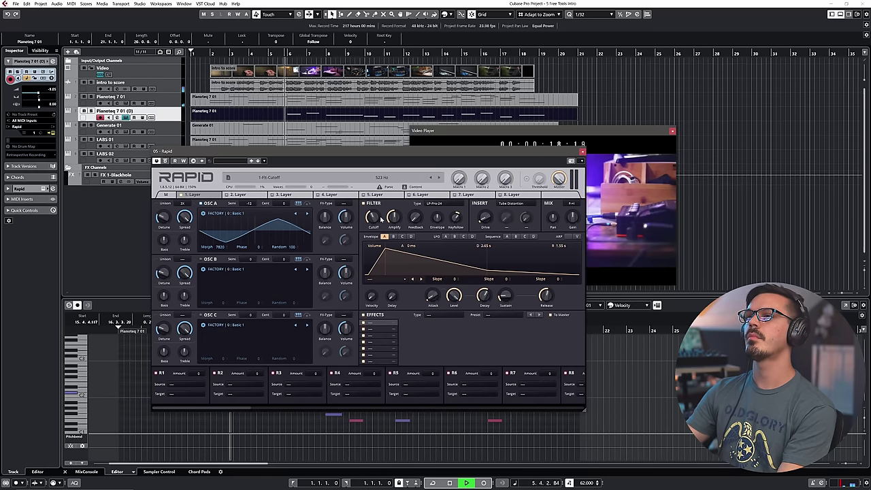
pyautogui.moveTo(381, 219); pyautogui.dragTo(381, 216)
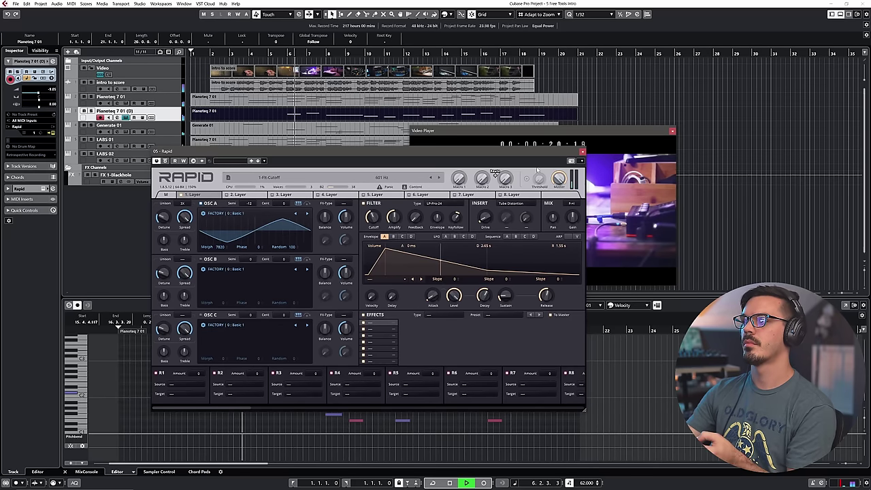
pyautogui.moveTo(485, 218)
pyautogui.mouseDown()
pyautogui.moveTo(485, 206)
pyautogui.moveTo(485, 215)
pyautogui.mouseUp()
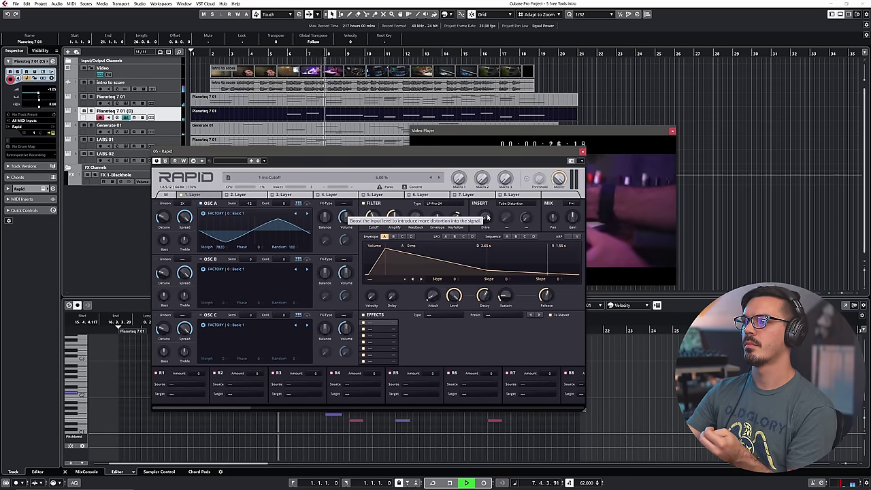
pyautogui.click(501, 164)
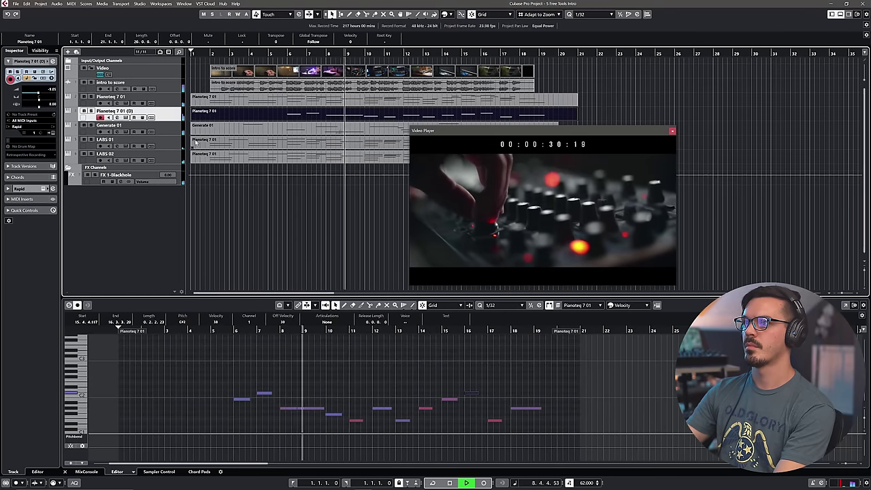
# - Shorten the long note starting at bar 8 so it ends around the middle of bar 9
pyautogui.scroll(2, 305, 376)
pyautogui.click(306, 402)
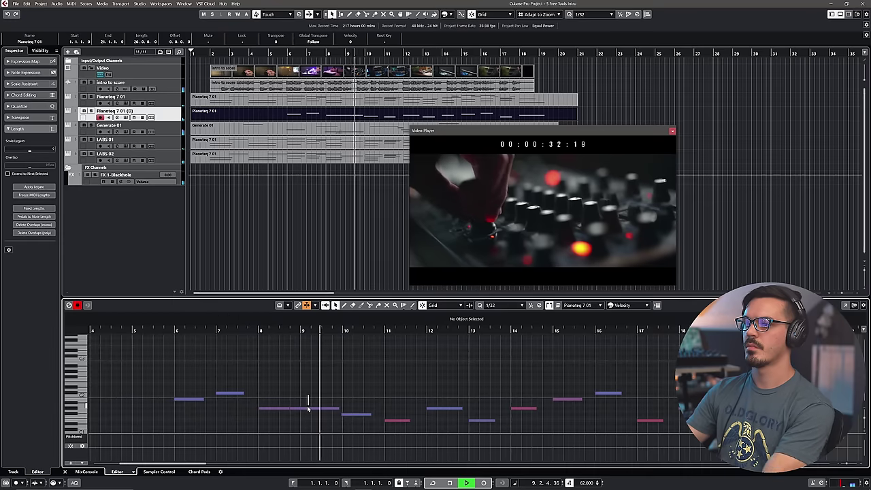
pyautogui.moveTo(338, 409); pyautogui.dragTo(321, 407)
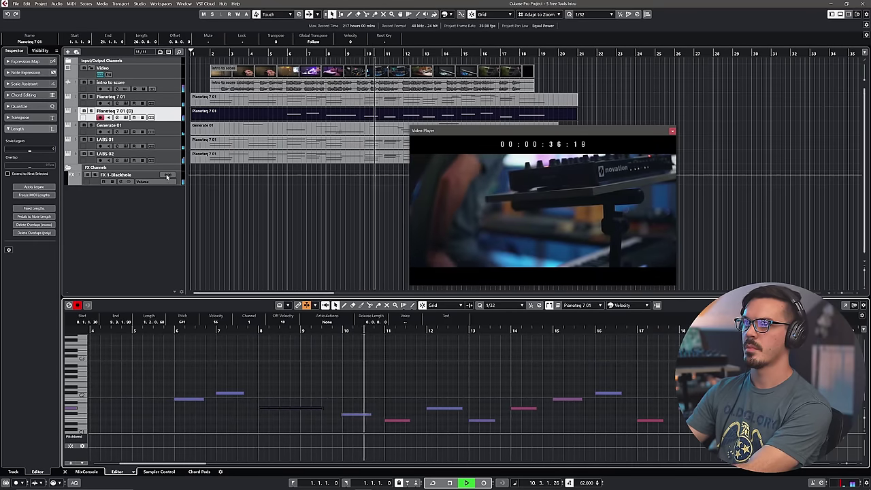
# - Solo the Generate track while setting its Noize 2 mix to 25 % and lowering the noise's low-pass cutoff
pyautogui.click(125, 131)
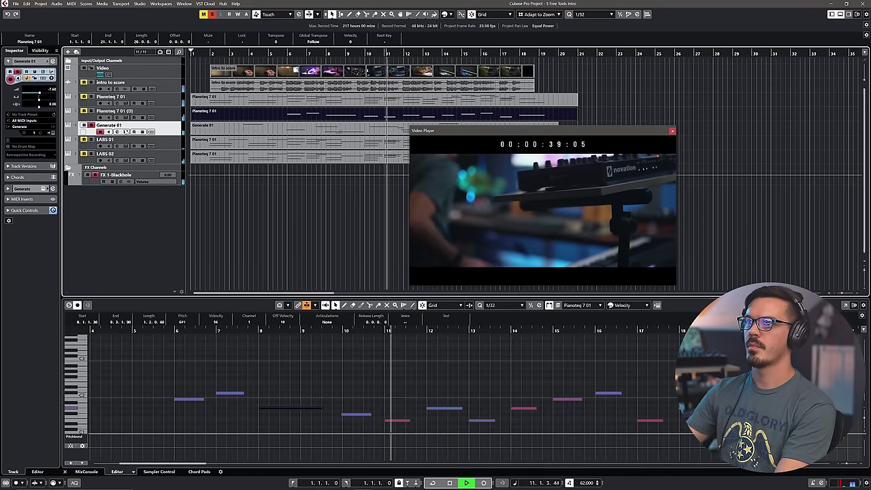
pyautogui.click(36, 187)
pyautogui.click(32, 117)
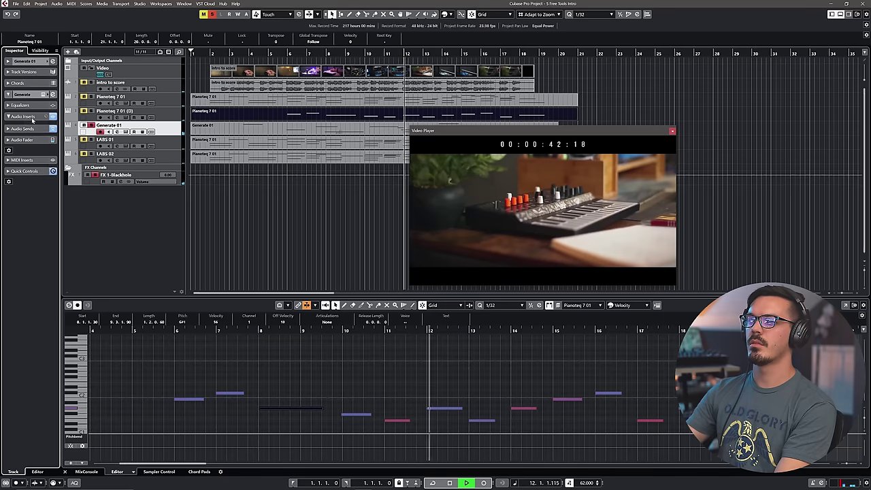
pyautogui.click(33, 139)
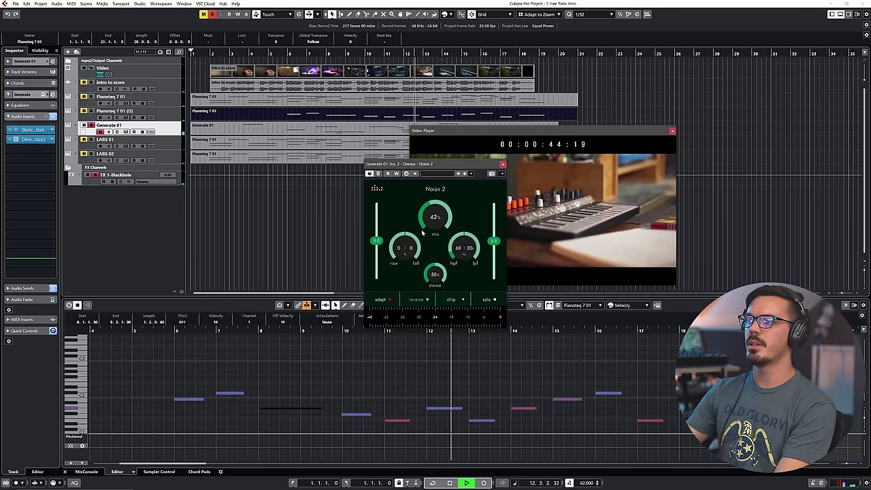
pyautogui.moveTo(467, 246); pyautogui.dragTo(470, 260)
pyautogui.moveTo(441, 218); pyautogui.dragTo(470, 249)
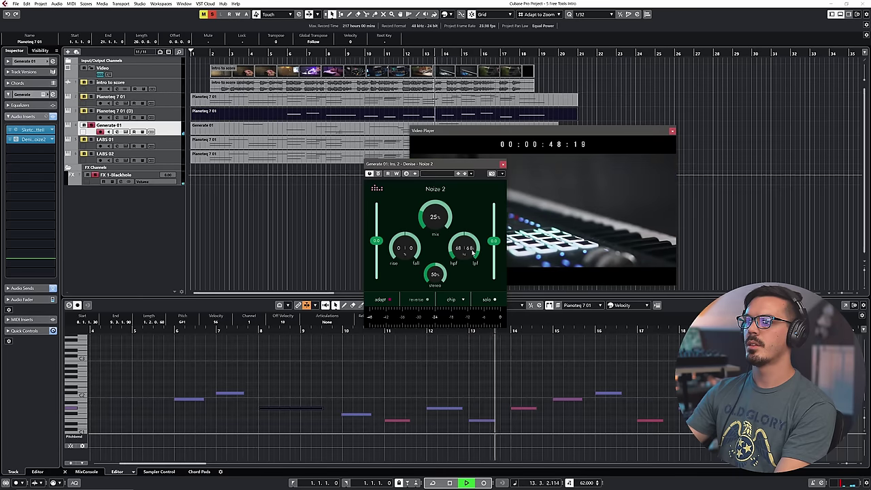
pyautogui.click(502, 164)
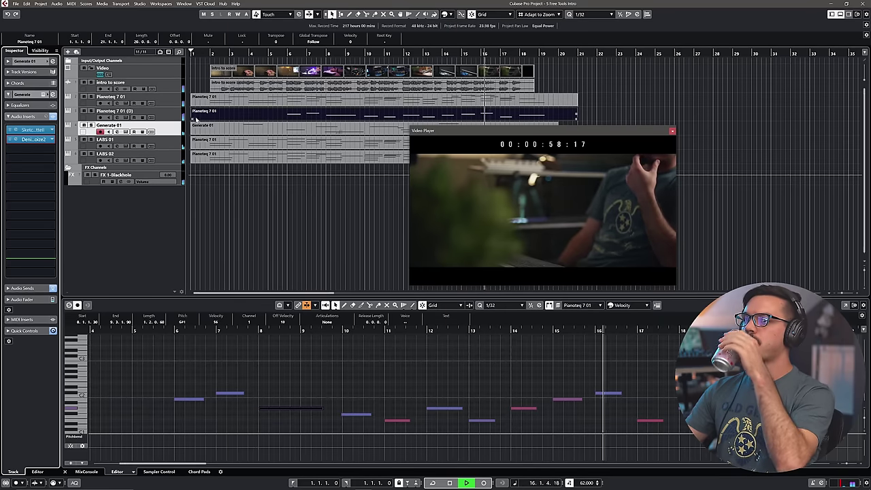
# - Rename the duplicated piano track that hosts Rapid as Sub
pyautogui.click(143, 112)
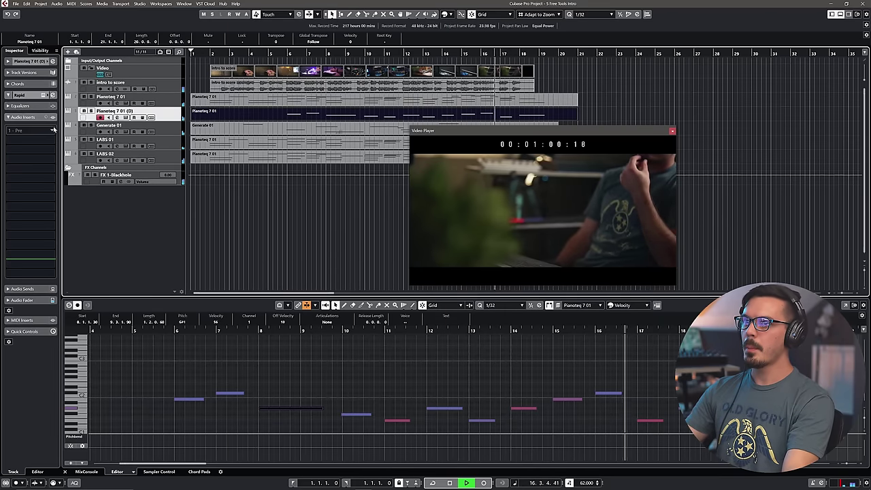
pyautogui.doubleClick(121, 111)
pyautogui.write('Sub')
pyautogui.press('Return')
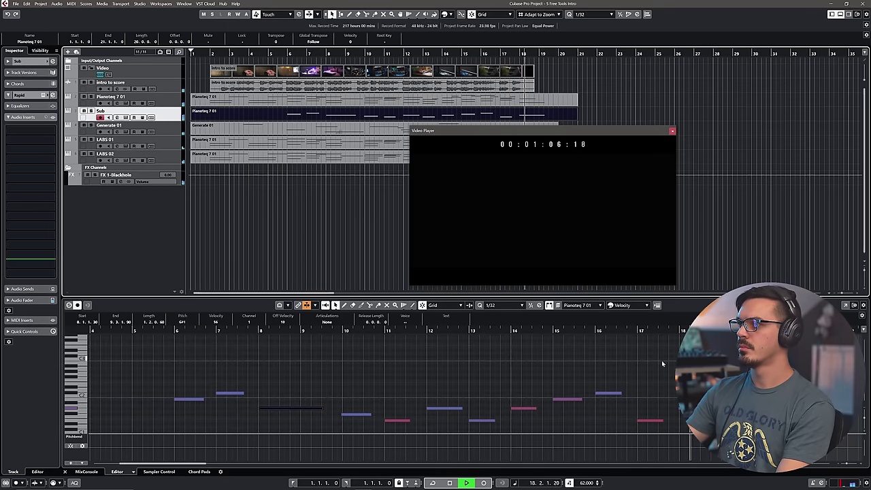
# - Shorten the Sub part's last note to 0.2.0.0, and set Rapid's oscillator A morph to 8300 and envelope release to 1.85 s
pyautogui.click(698, 409)
pyautogui.hotkey('shift', 'Down')
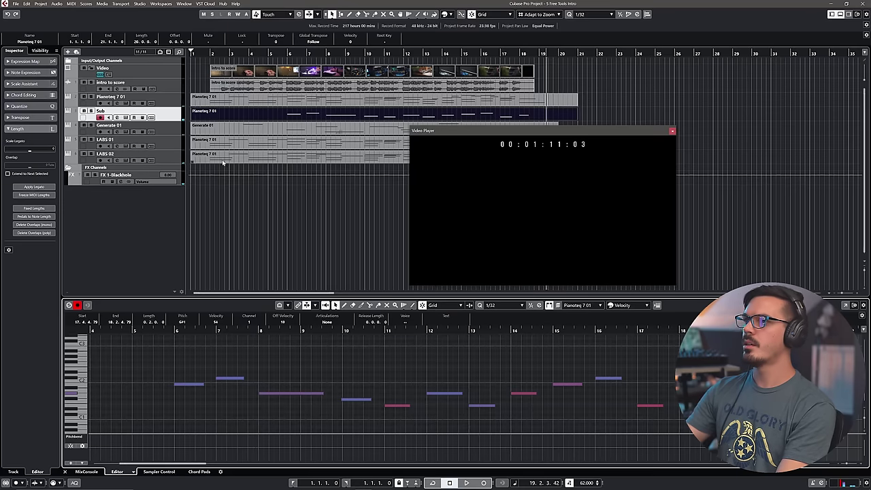
pyautogui.click(127, 117)
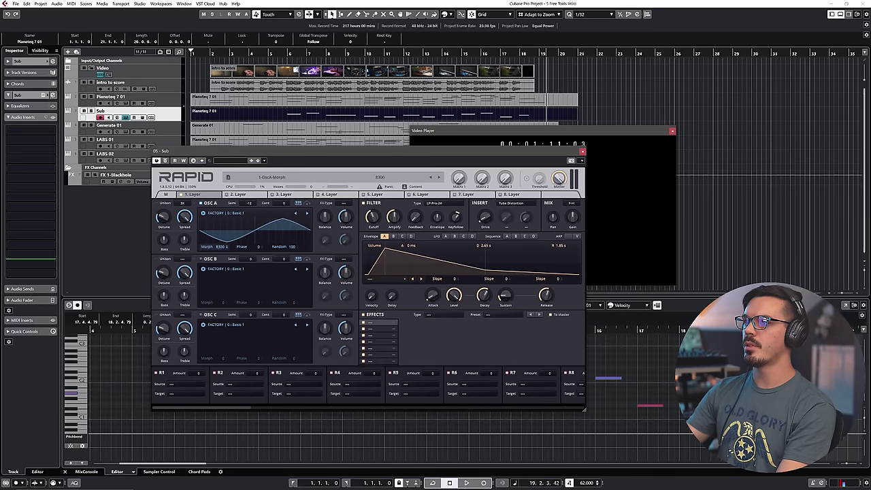
pyautogui.click(582, 150)
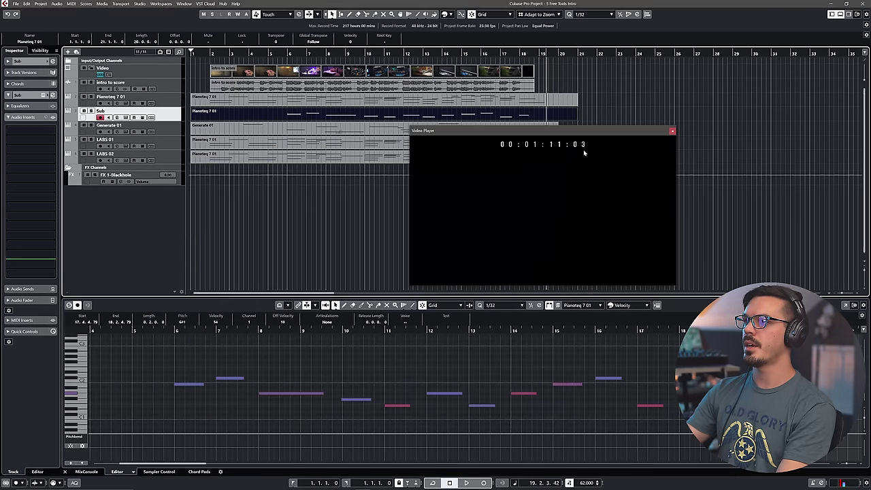
# - Enable oscillator B in the Sub track's Rapid, tune it up 7 semitones, and set its morph to 10000
pyautogui.click(276, 53)
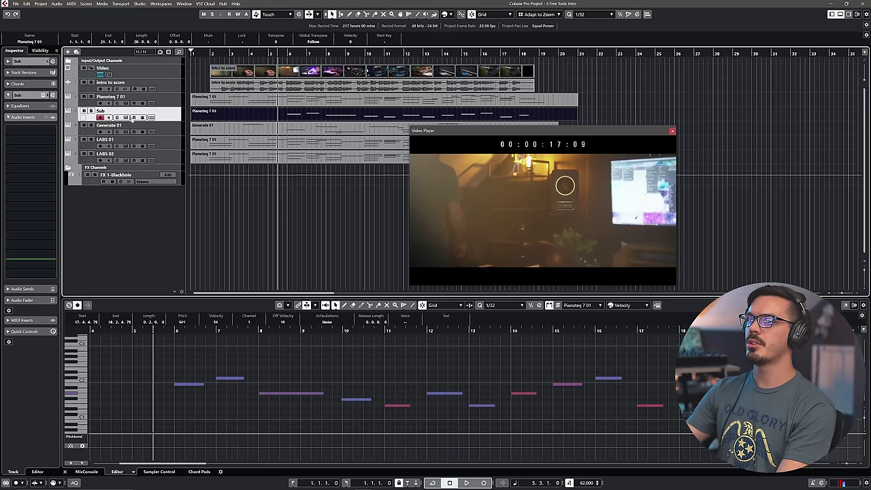
pyautogui.click(126, 117)
pyautogui.click(184, 259)
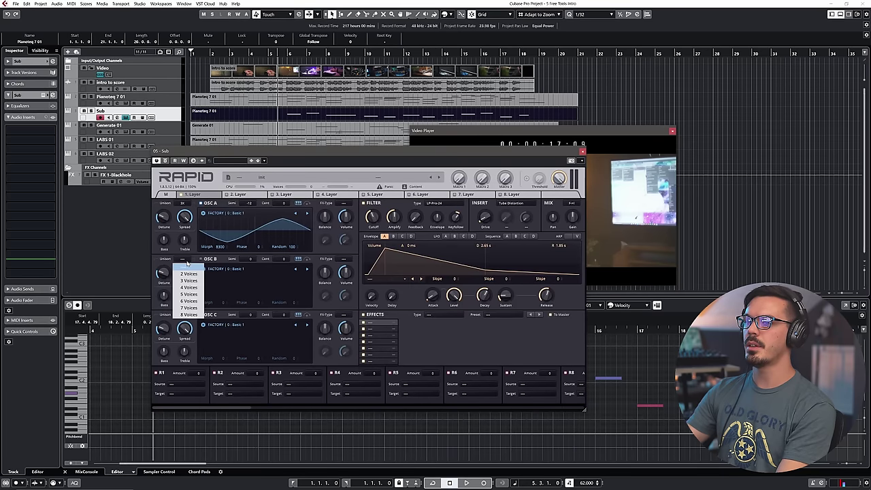
pyautogui.click(192, 271)
pyautogui.click(200, 259)
pyautogui.moveTo(247, 259); pyautogui.dragTo(247, 241)
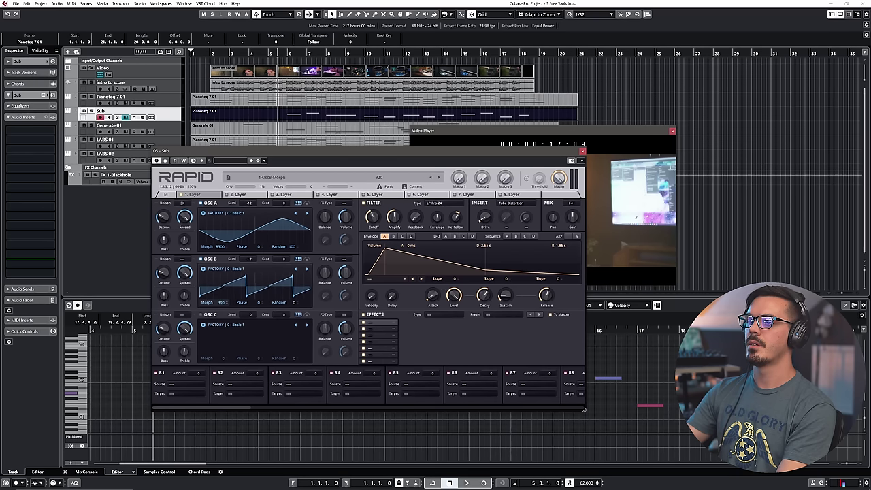
pyautogui.moveTo(222, 303); pyautogui.dragTo(222, 268)
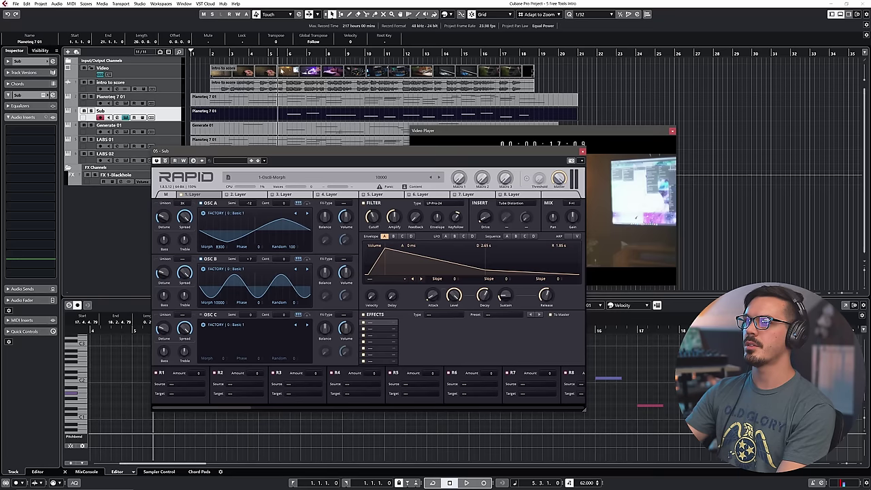
# - Lower oscillator B's volume to 15.20 % and the distortion drive to 4.40 % during playback
pyautogui.moveTo(345, 272)
pyautogui.mouseDown()
pyautogui.moveTo(351, 266)
pyautogui.moveTo(348, 276)
pyautogui.mouseUp()
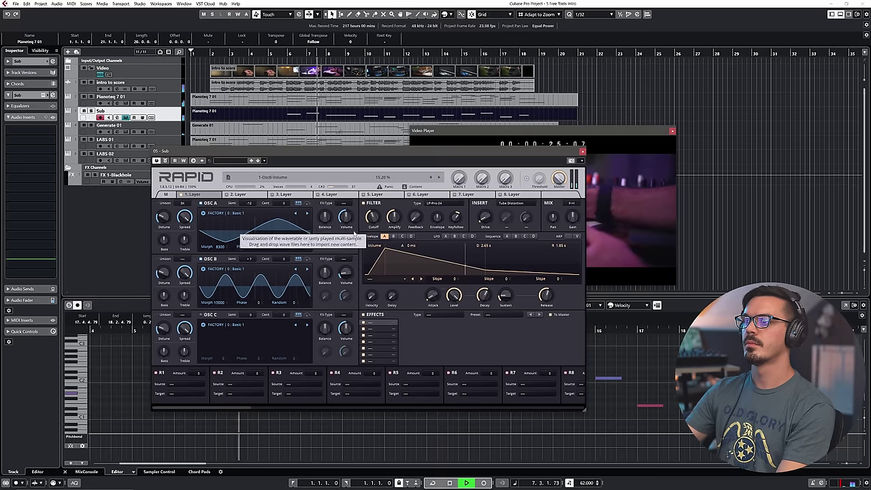
pyautogui.moveTo(485, 218); pyautogui.dragTo(484, 219)
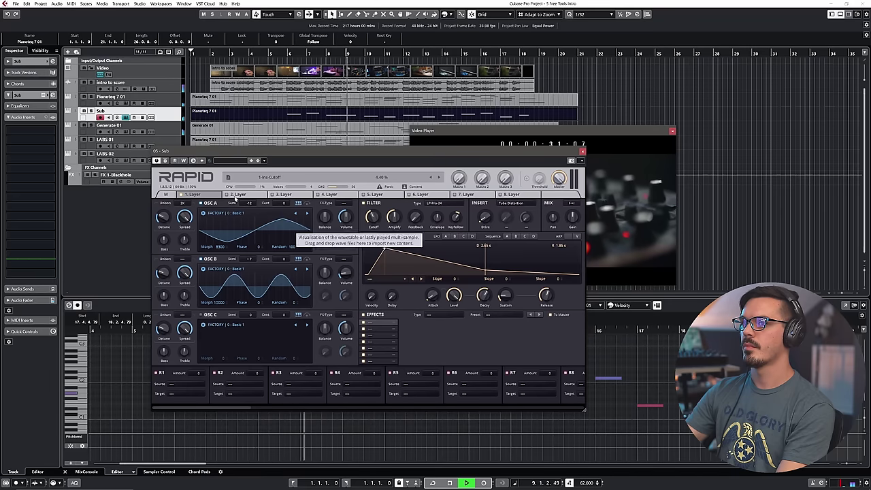
pyautogui.click(583, 152)
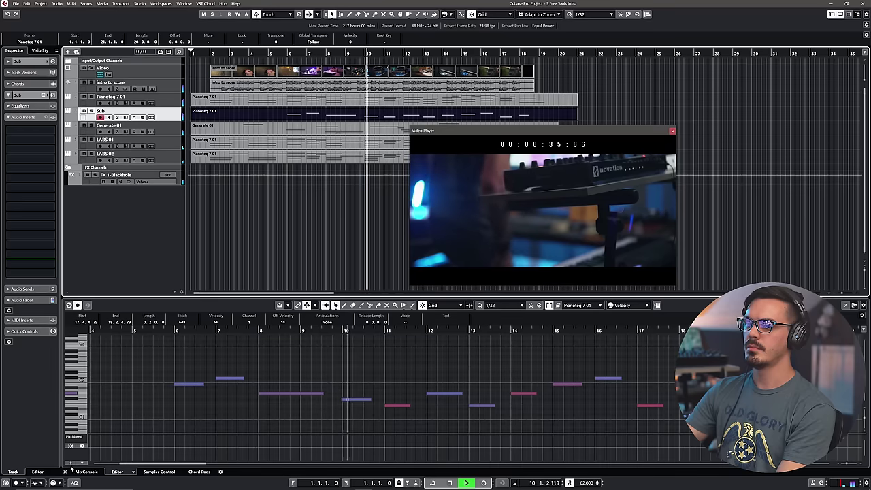
# - Hide the note editor and set the Sub channel's level to -11.2 in the mixer while listening back
pyautogui.click(70, 468)
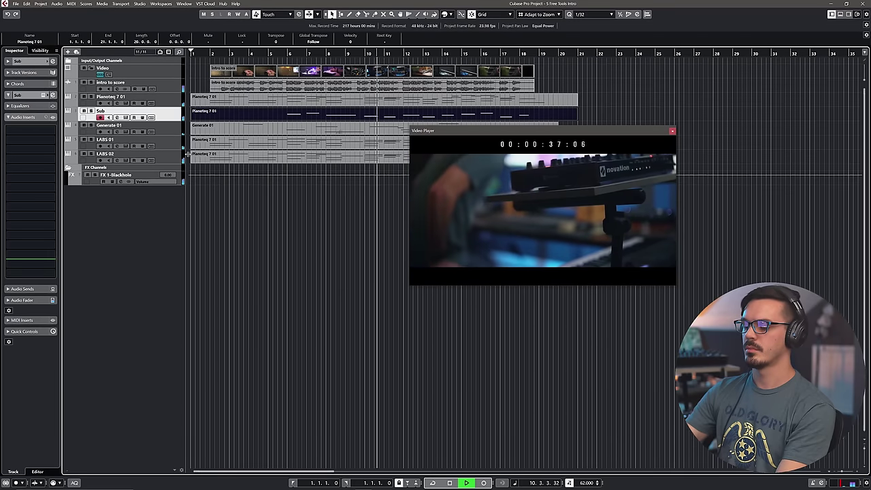
pyautogui.press('F3')
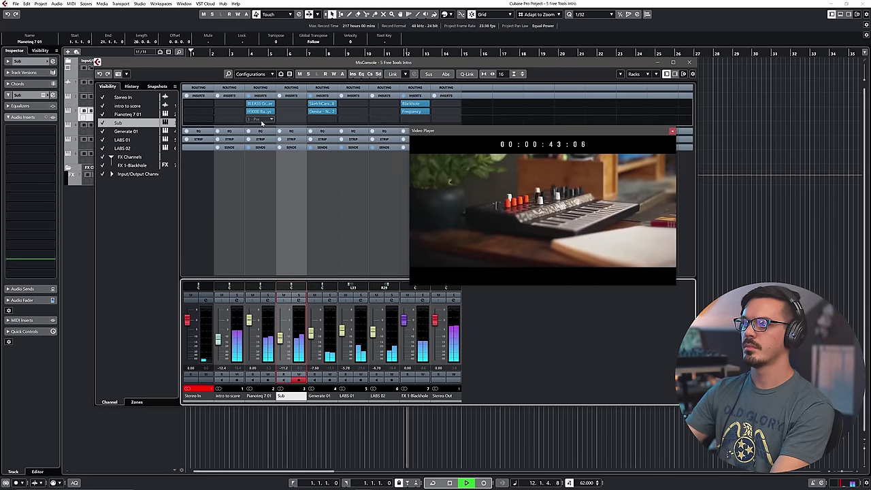
pyautogui.press('F3')
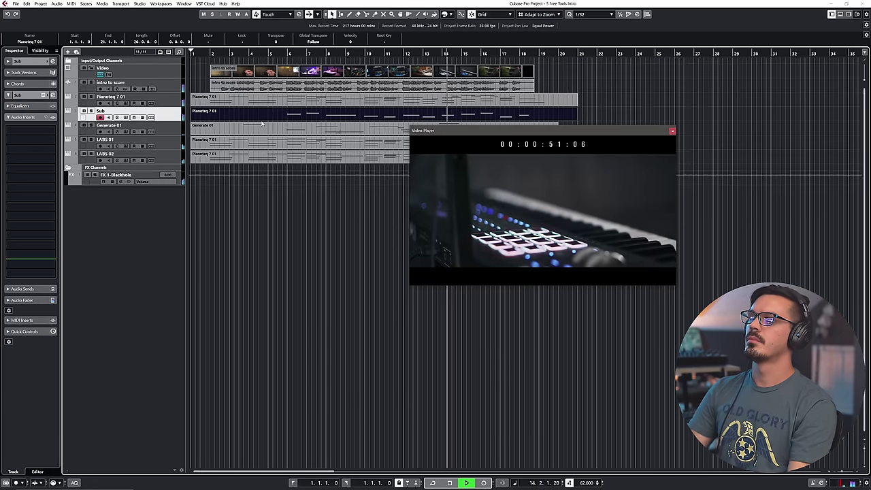
pyautogui.press('space')
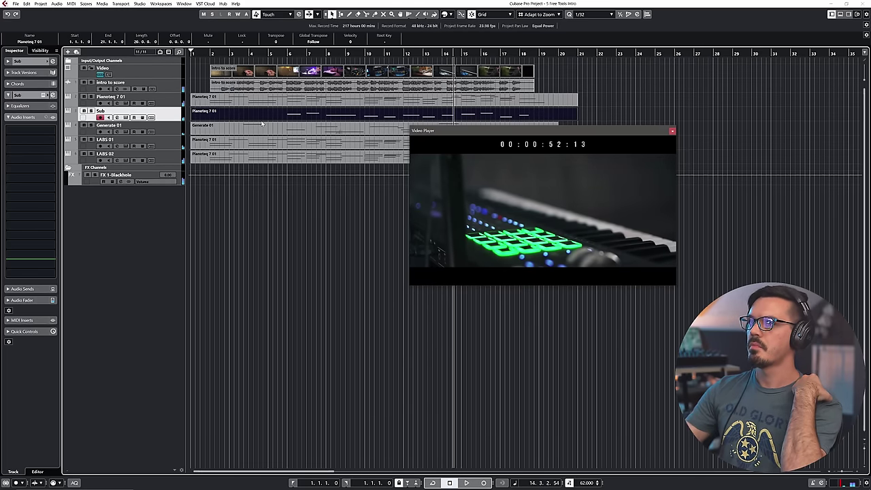
# - Add a new instrument track loaded with LABS beneath the Sub track
pyautogui.rightClick(175, 118)
pyautogui.moveTo(272, 123)
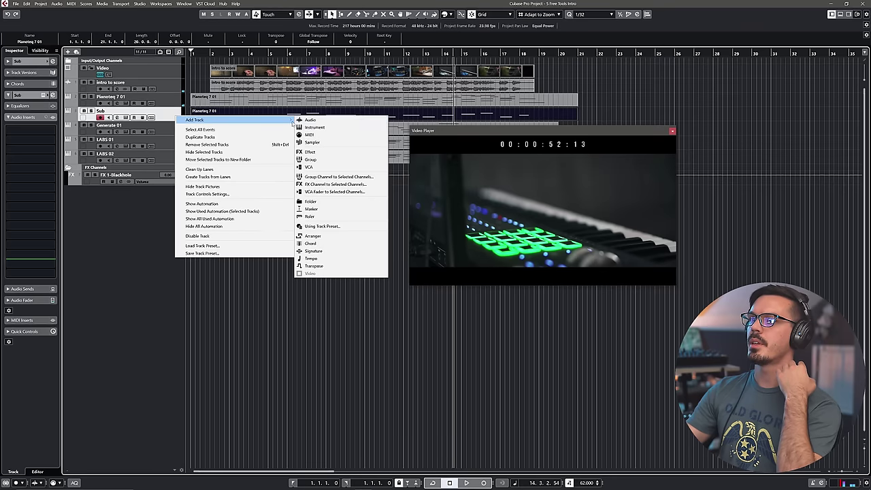
pyautogui.click(313, 128)
pyautogui.click(449, 241)
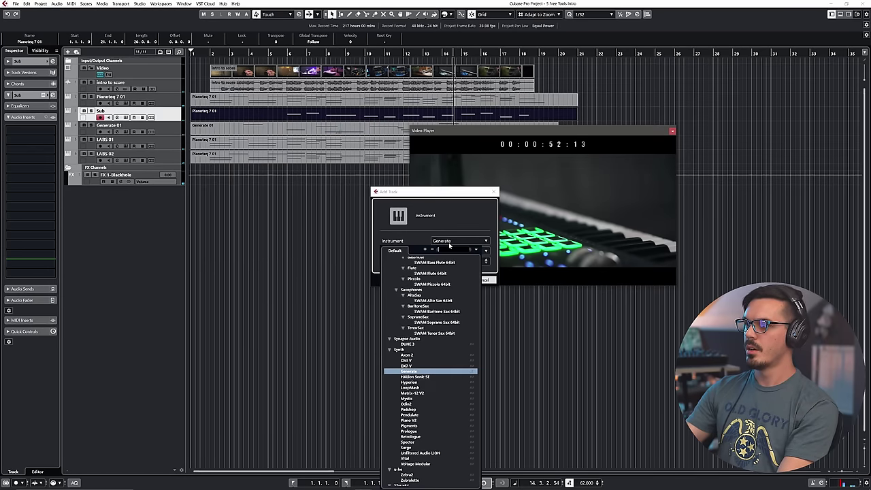
pyautogui.write('la')
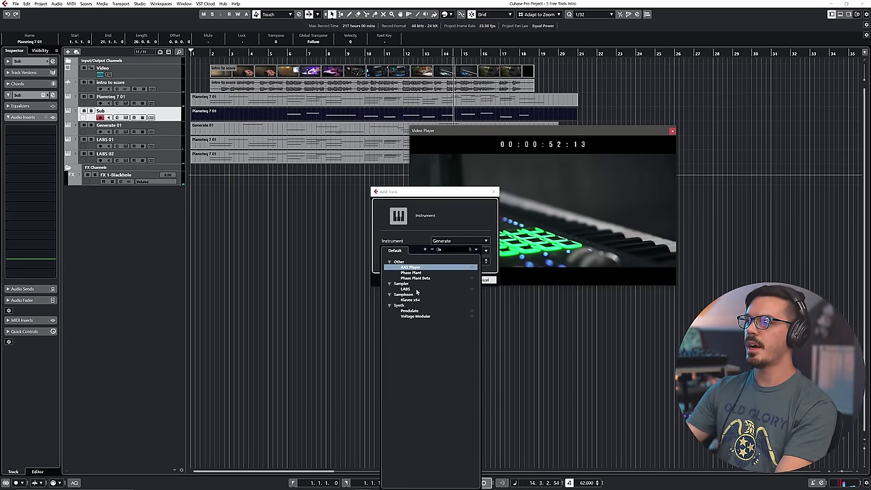
pyautogui.click(413, 291)
pyautogui.click(458, 280)
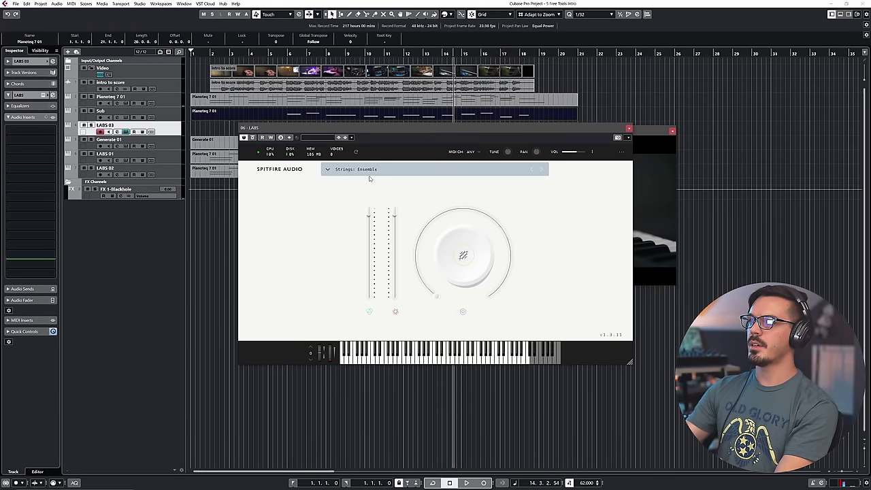
# - Load the Frozen Strings Cello preset in LABS, send the LABS 03 track to FX 1-Blackhole, and show its basic track settings
pyautogui.click(367, 172)
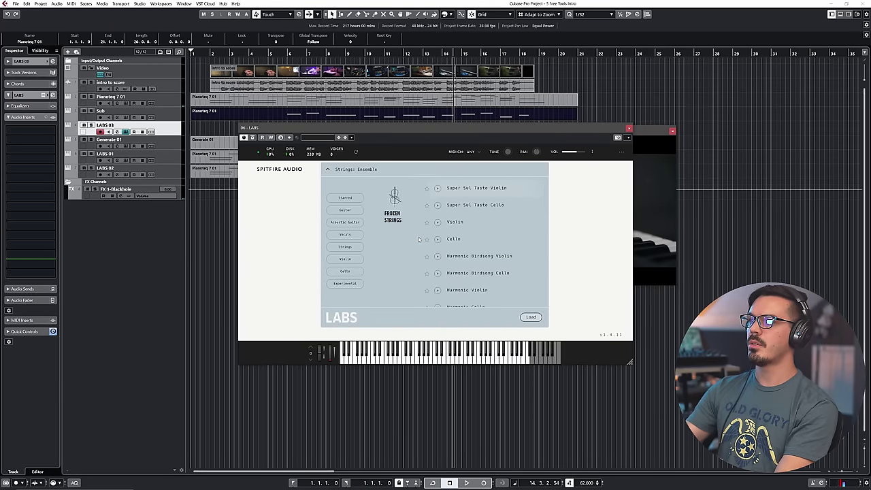
pyautogui.click(453, 239)
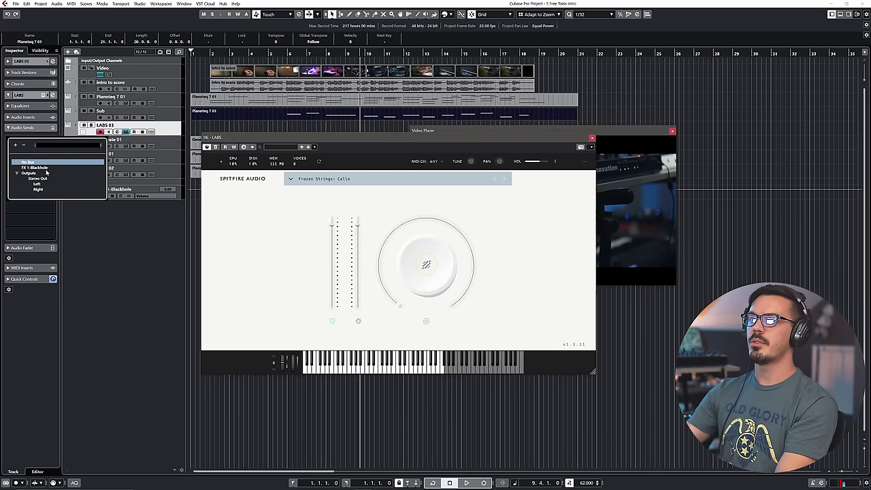
pyautogui.click(36, 167)
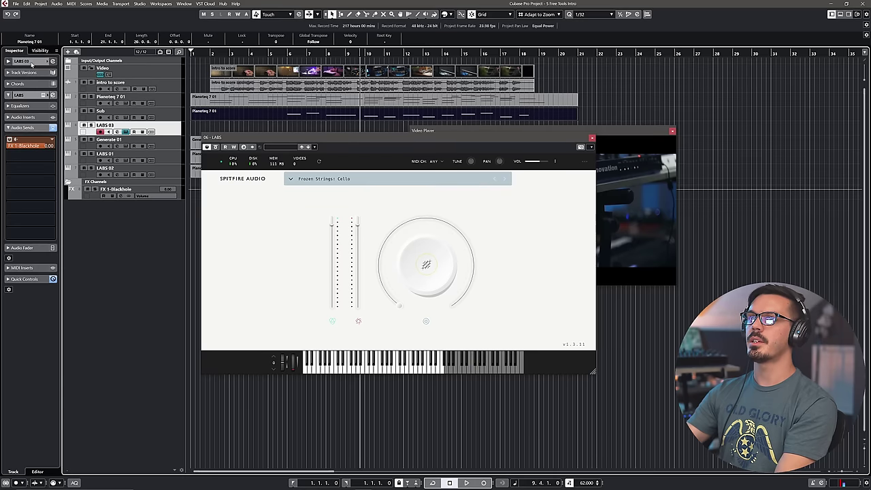
pyautogui.click(31, 62)
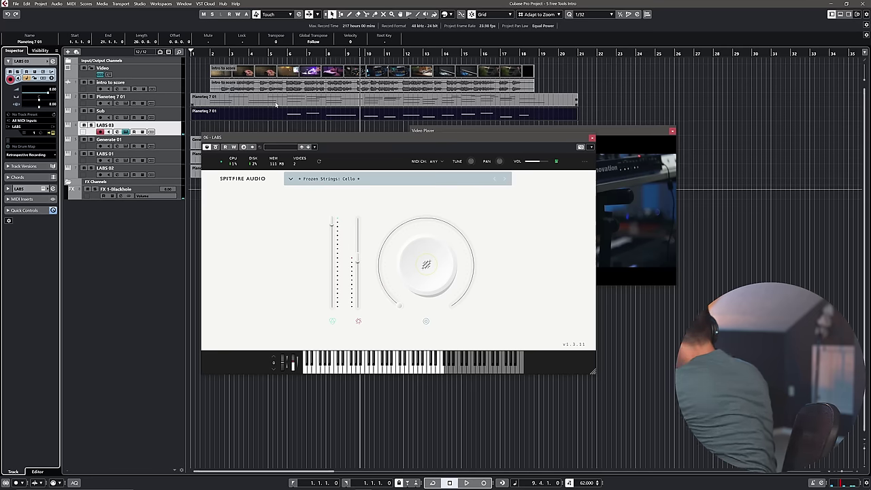
# - Try the Strings Ensemble preset in the LABS 03 instrument
pyautogui.click(315, 177)
pyautogui.scroll(-3, 422, 248)
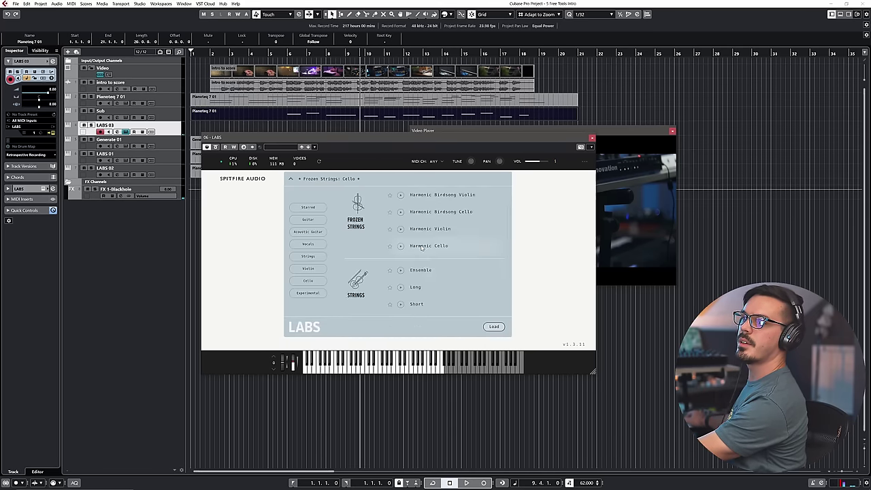
pyautogui.scroll(-2, 422, 246)
pyautogui.click(420, 219)
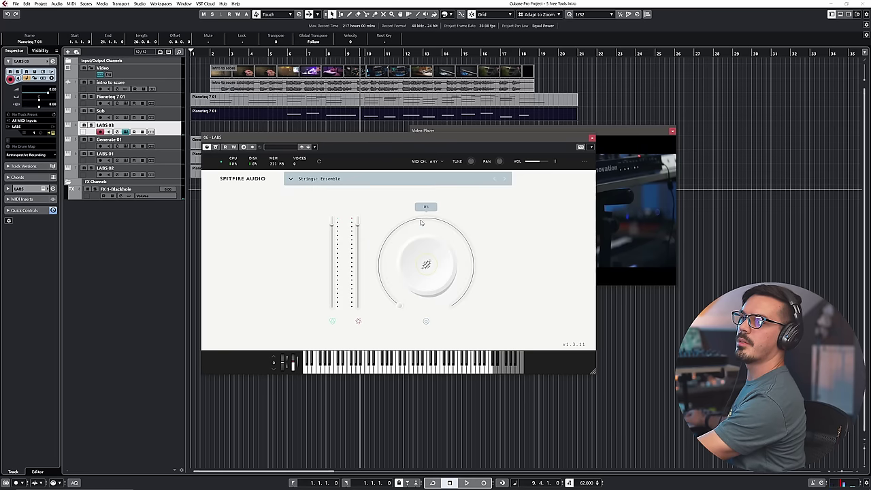
# - Switch LABS to the Arctic Swells Decay preset and close the instrument window
pyautogui.click(364, 181)
pyautogui.scroll(-5, 411, 253)
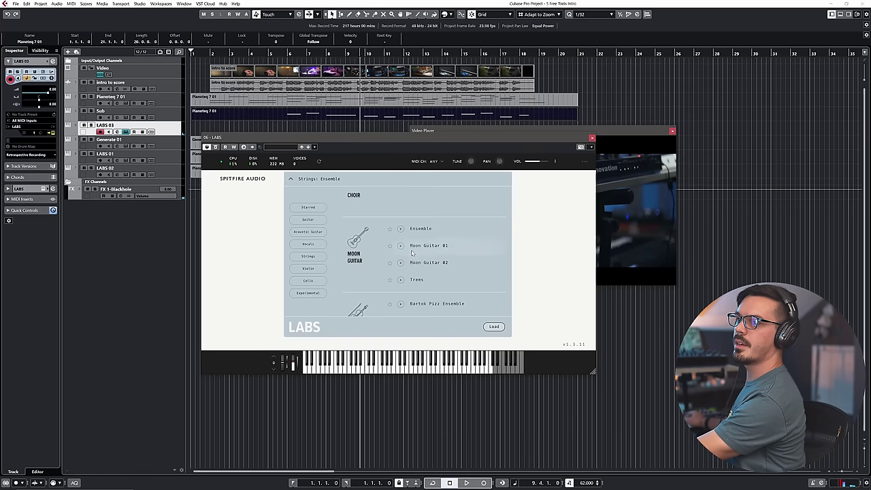
pyautogui.scroll(-1, 410, 253)
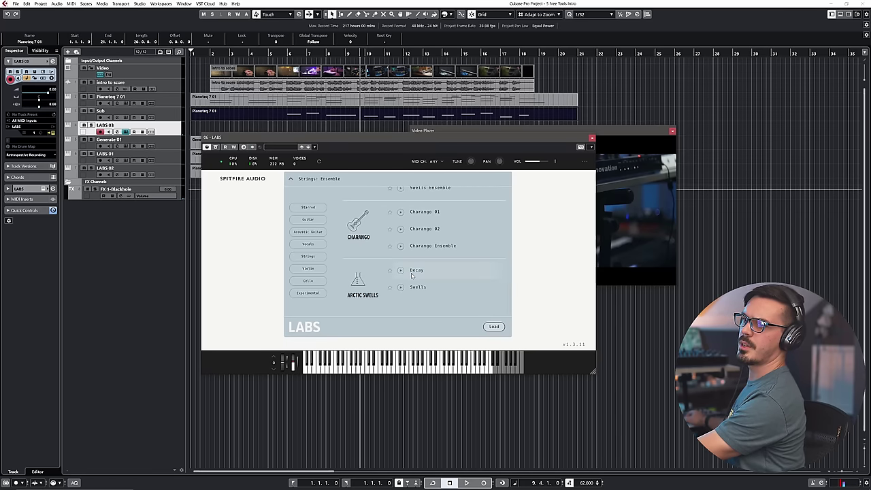
pyautogui.click(411, 275)
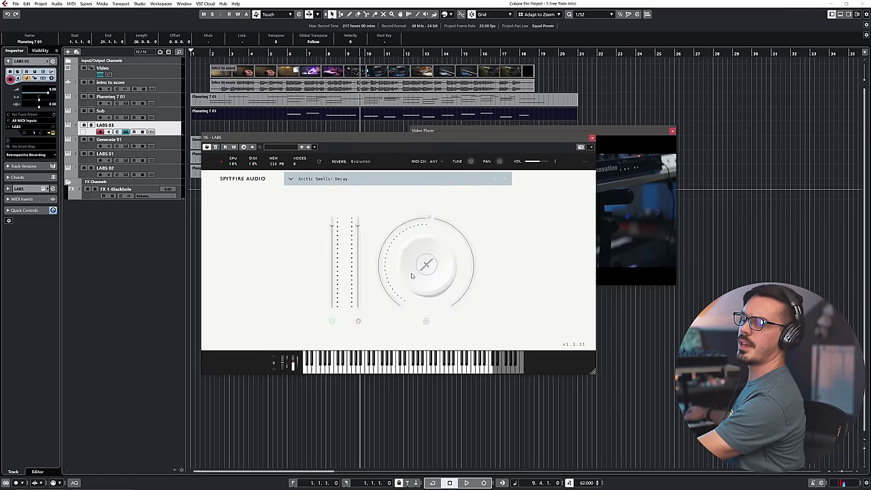
pyautogui.click(592, 139)
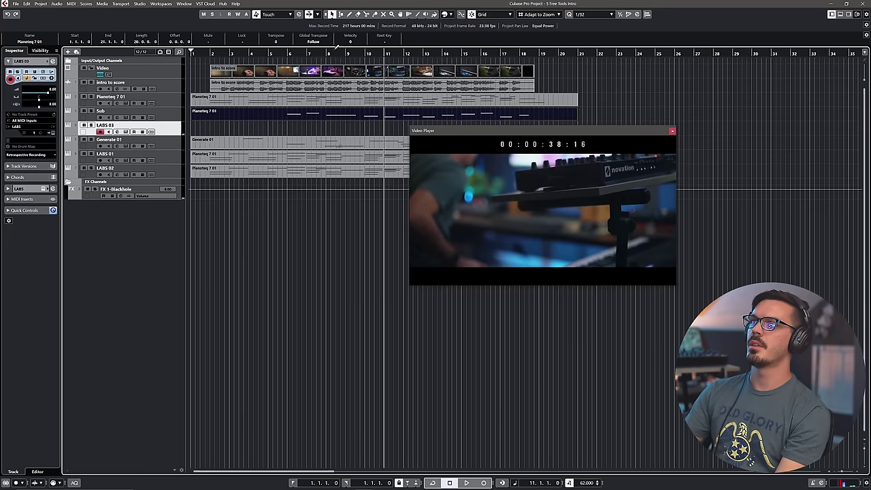
# - Lower the LABS 03 track volume to -8.31 and audition its sound against playback from the middle of bar 8
pyautogui.click(336, 47)
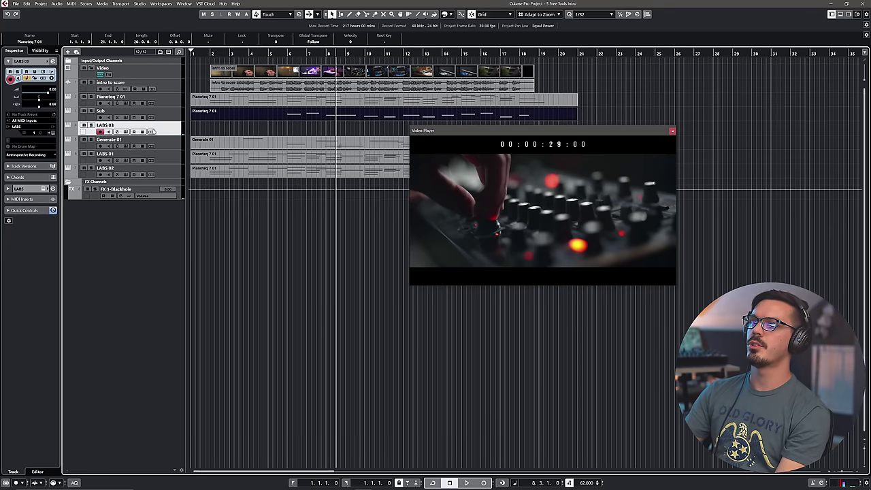
pyautogui.moveTo(49, 92); pyautogui.dragTo(39, 95)
pyautogui.press('space')
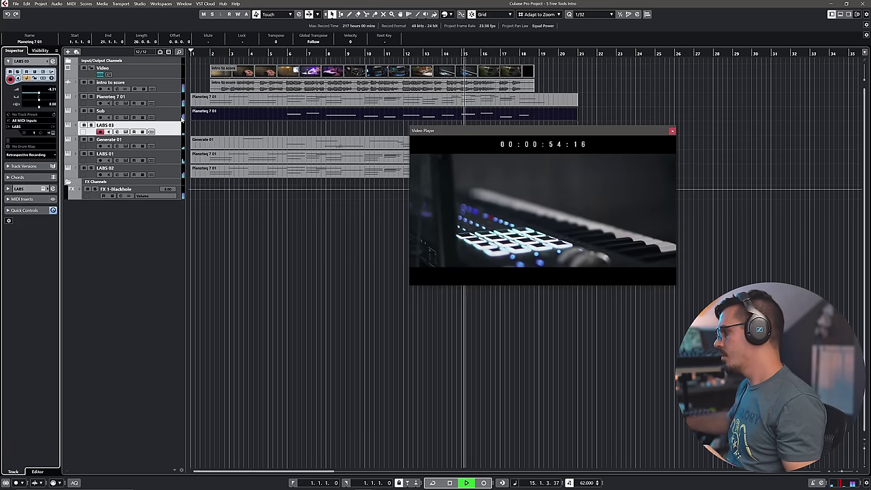
pyautogui.press('space')
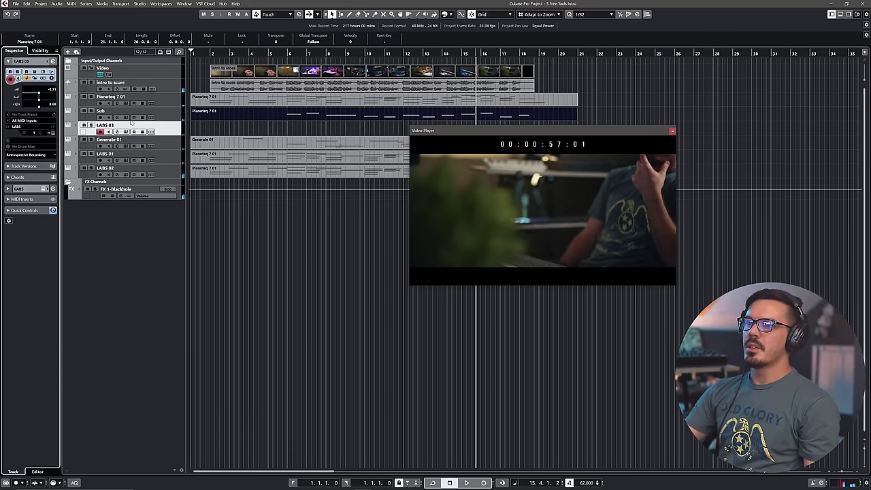
# - Replace the instrument on the LABS 03 track with Originals - Intimate Strings
pyautogui.click(126, 132)
pyautogui.click(126, 132)
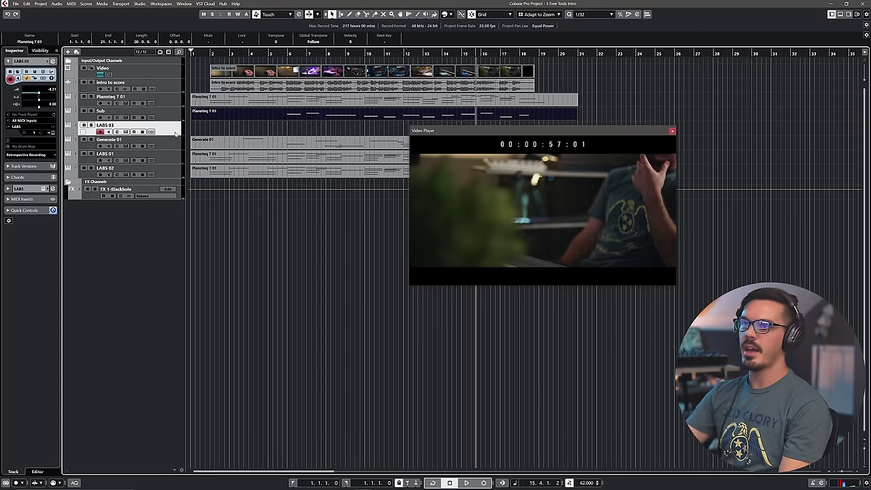
pyautogui.click(43, 127)
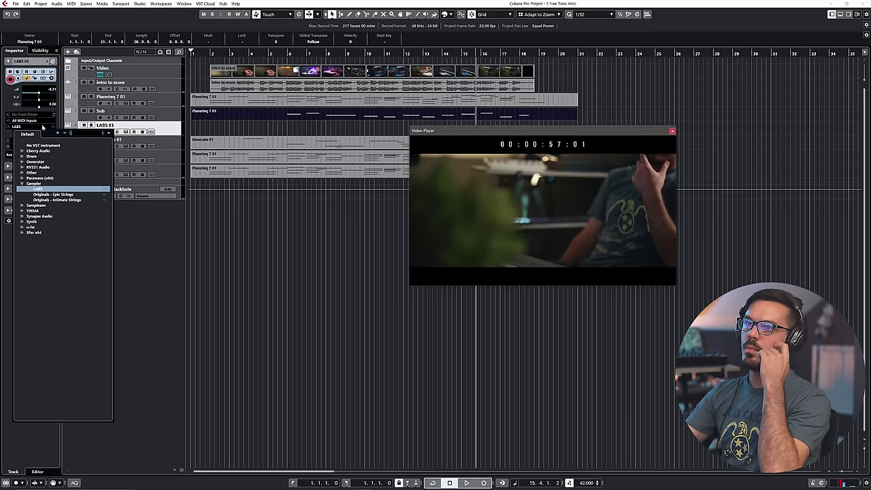
pyautogui.write('or')
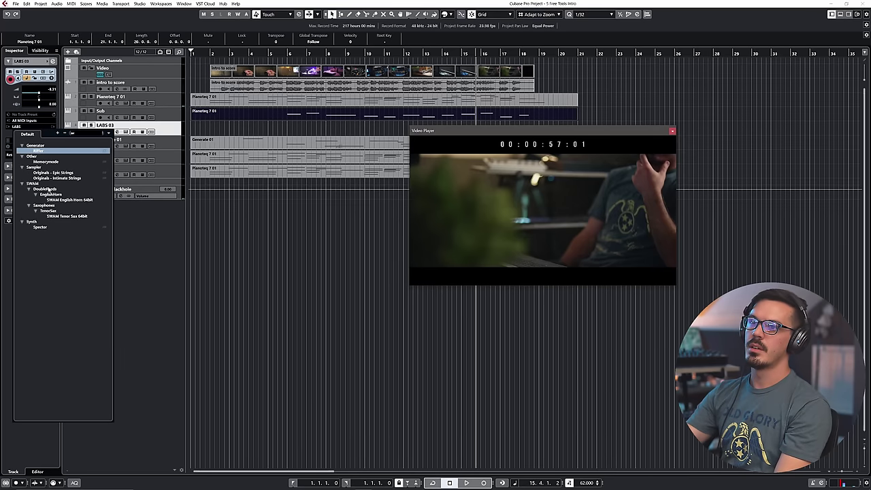
pyautogui.press('Escape')
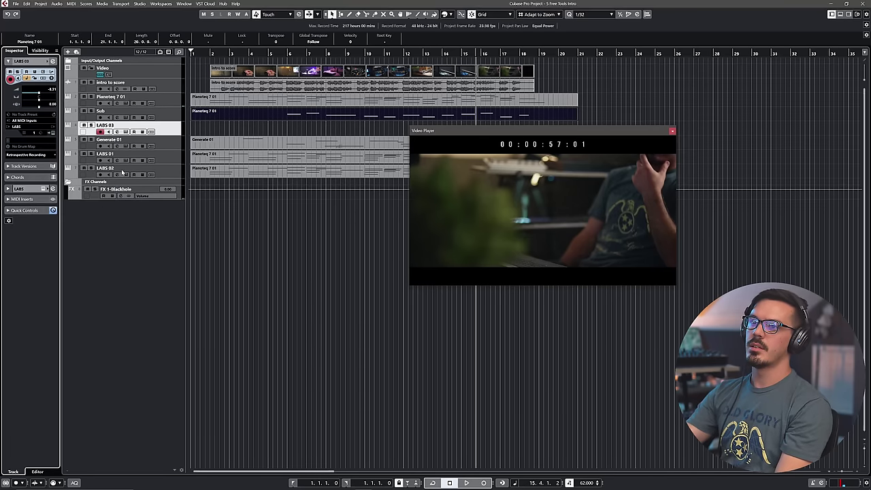
# - Load the Long Half Section preset in Intimate Strings and close the instrument window
pyautogui.click(354, 120)
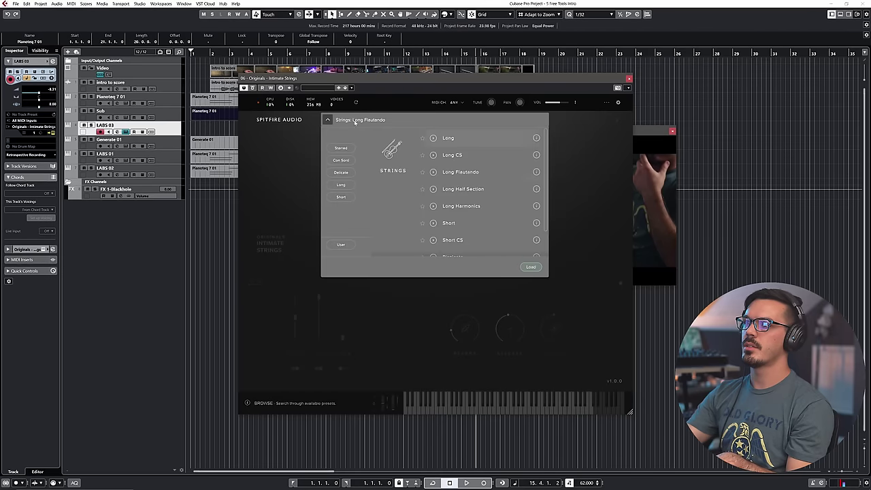
pyautogui.scroll(-2, 468, 186)
pyautogui.scroll(2, 468, 186)
pyautogui.doubleClick(471, 190)
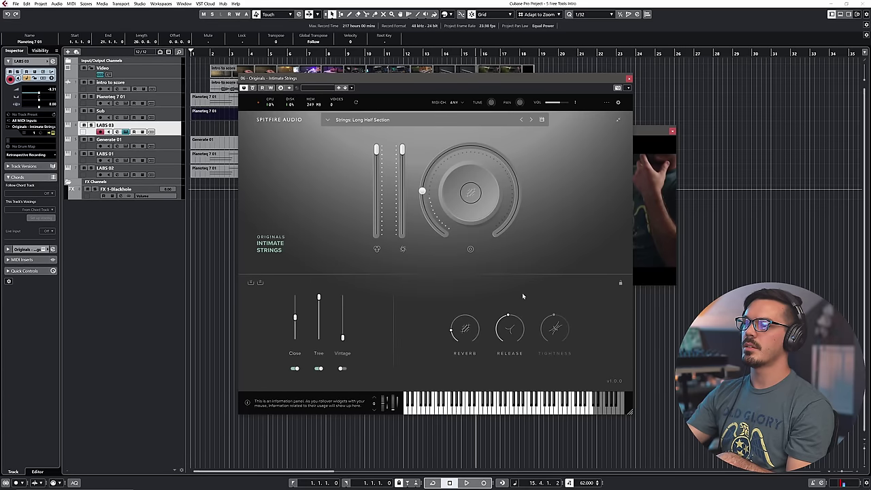
pyautogui.click(629, 79)
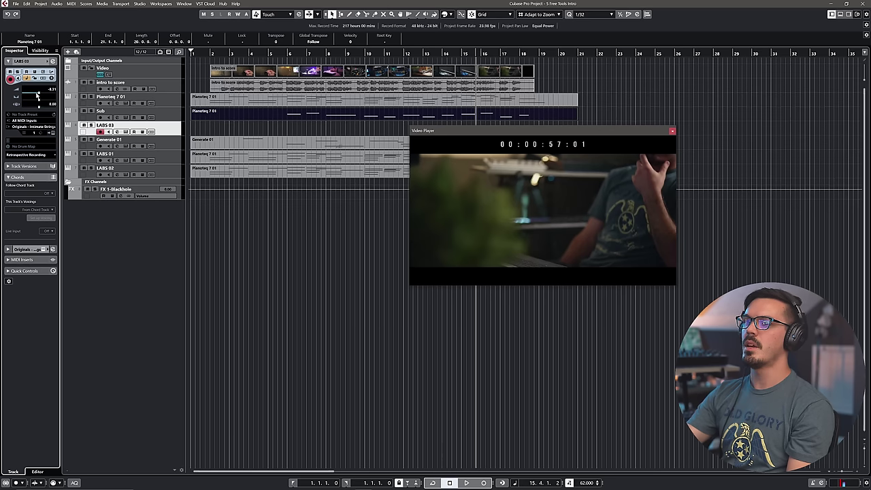
# - Rehearse the strings against playback from bar 11 to the end of the video and return to bar 2
pyautogui.click(388, 53)
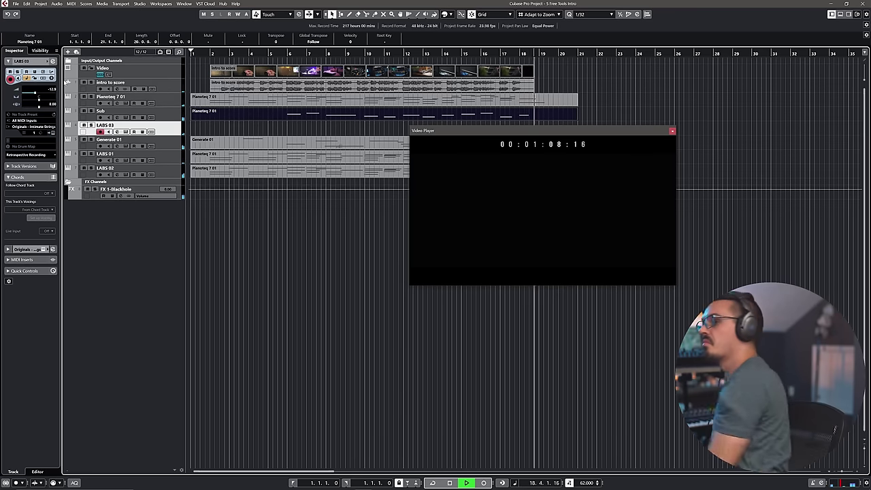
pyautogui.press('space')
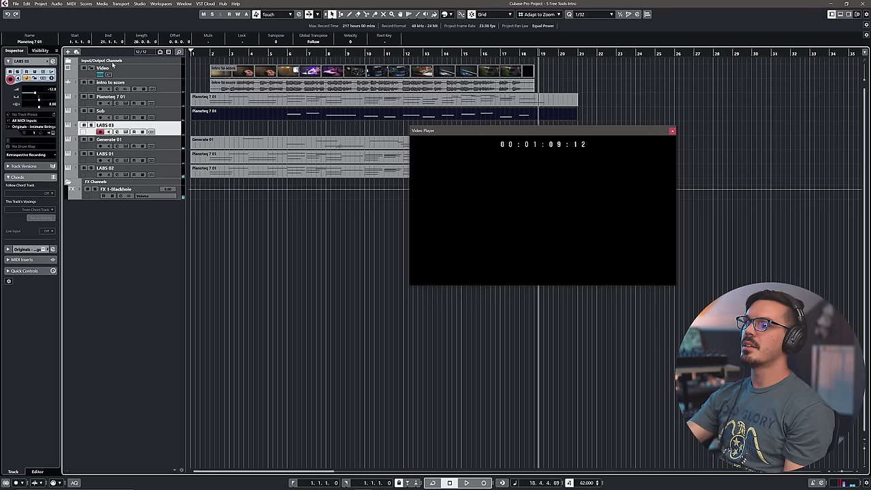
pyautogui.click(210, 53)
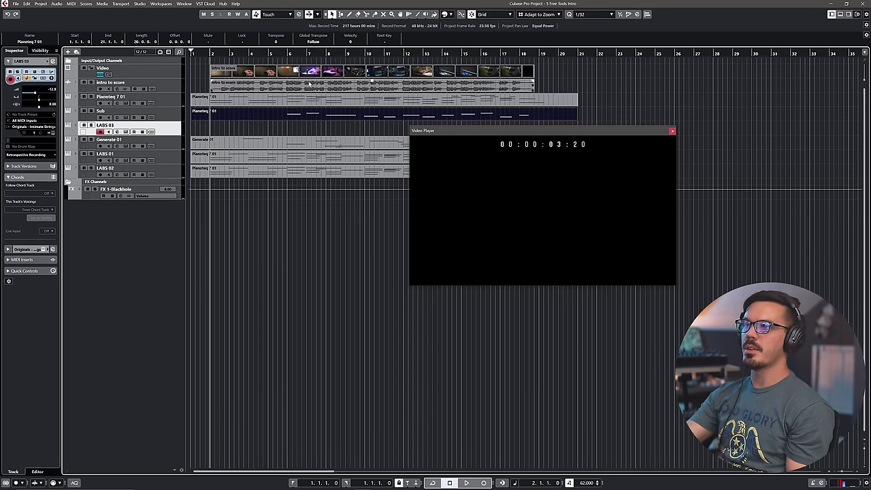
# - Record an Intimate Strings performance on the LABS 03 track from bar 6 until bar 20
pyautogui.click(289, 53)
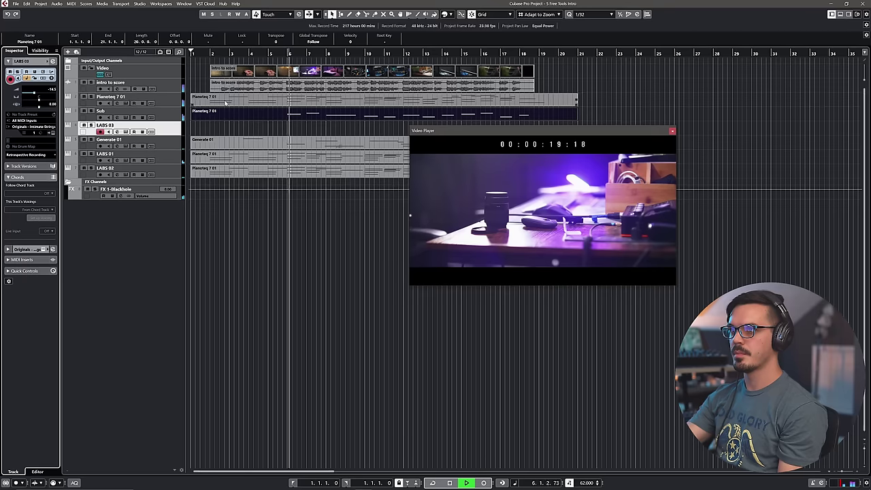
pyautogui.press('KP_Multiply')
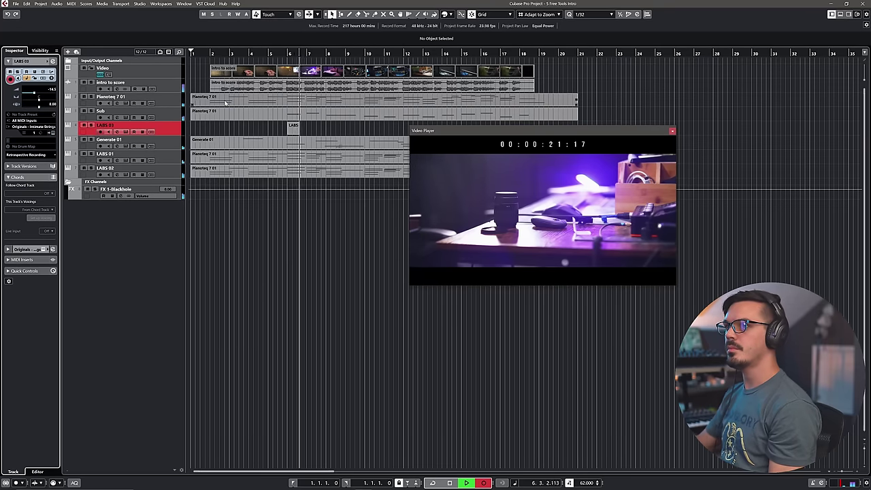
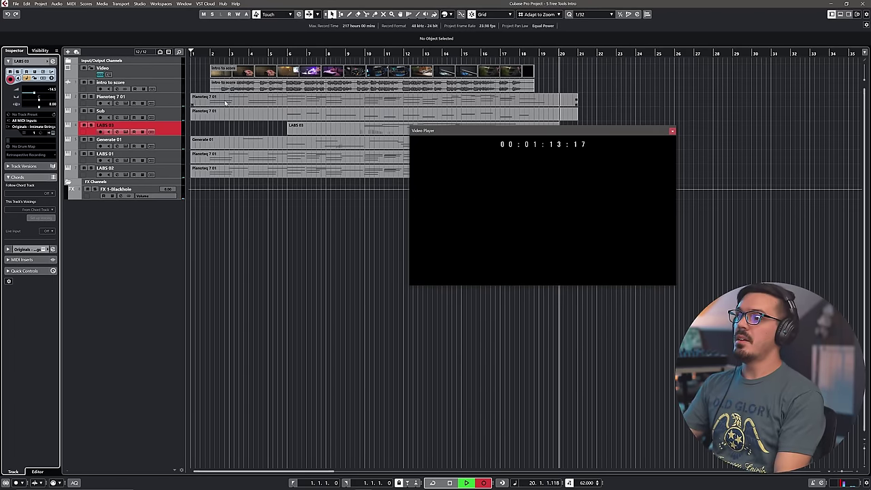
pyautogui.press('space')
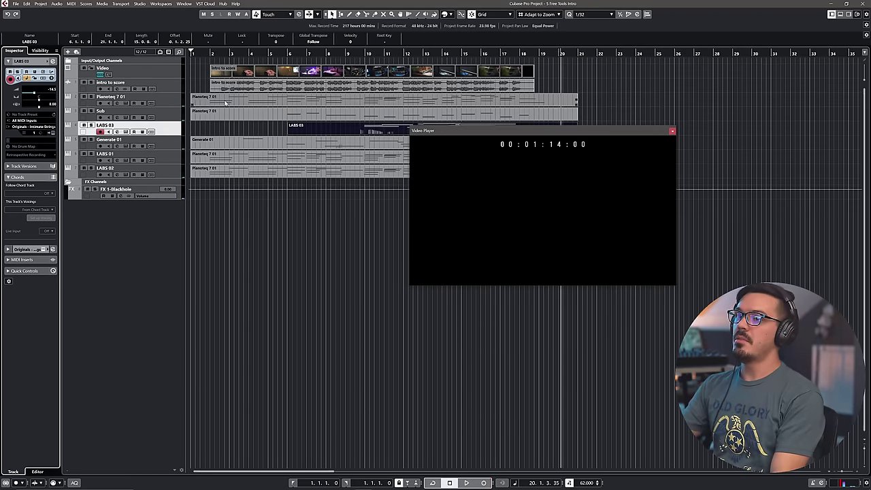
# - Add a new instrument track loaded with Retrologue beneath the LABS 03 track
pyautogui.rightClick(175, 120)
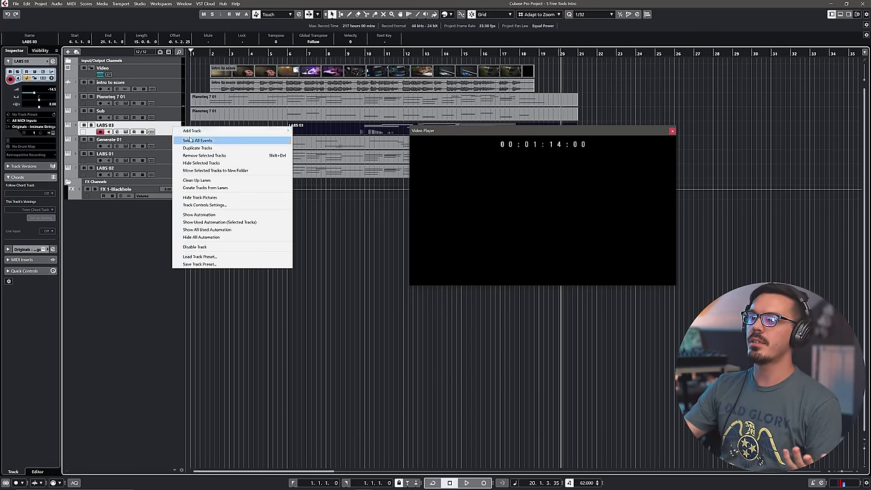
pyautogui.moveTo(189, 134)
pyautogui.click(313, 144)
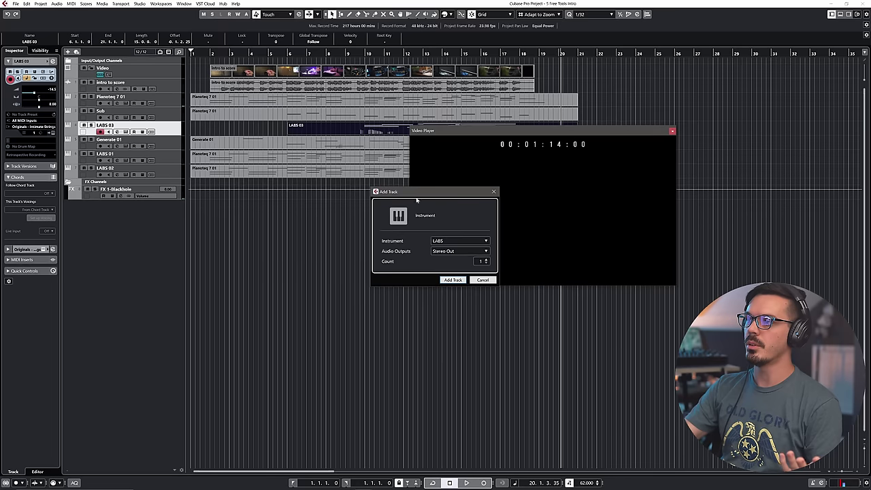
pyautogui.click(437, 241)
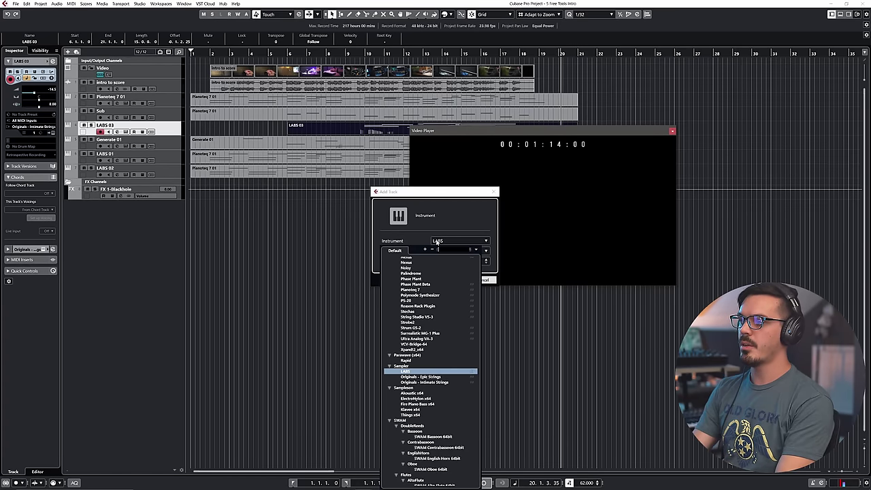
pyautogui.write('ret')
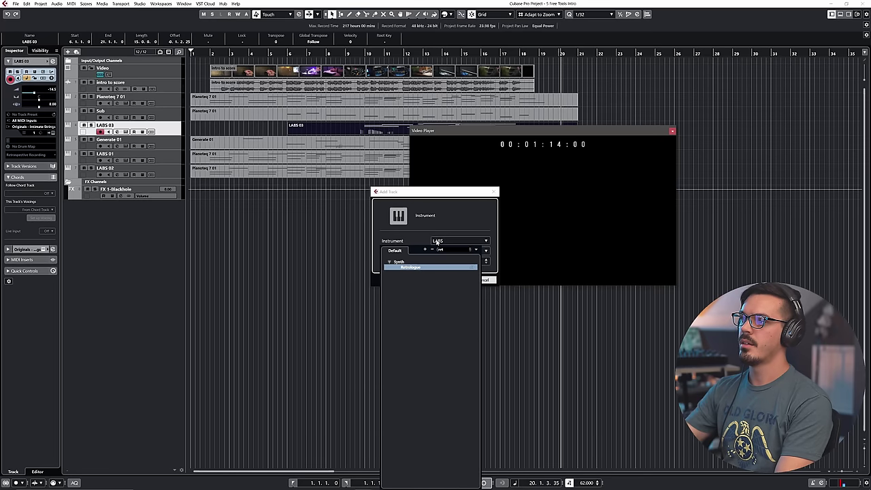
pyautogui.click(413, 268)
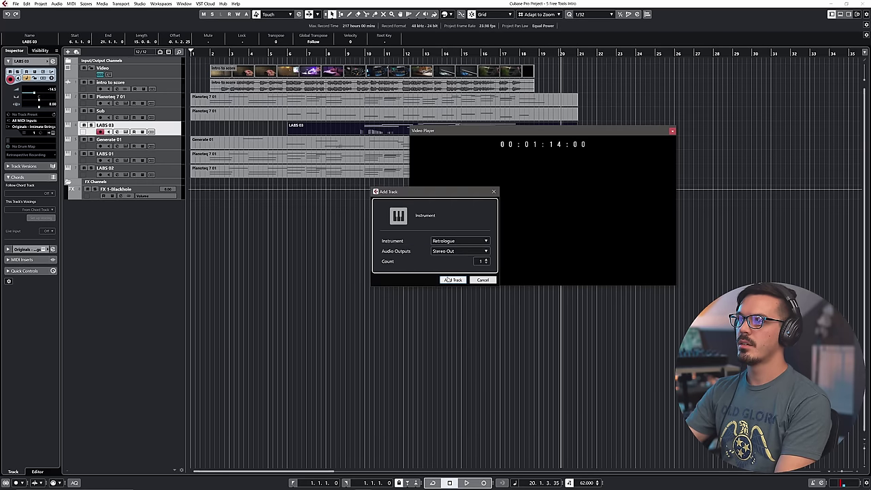
pyautogui.click(447, 280)
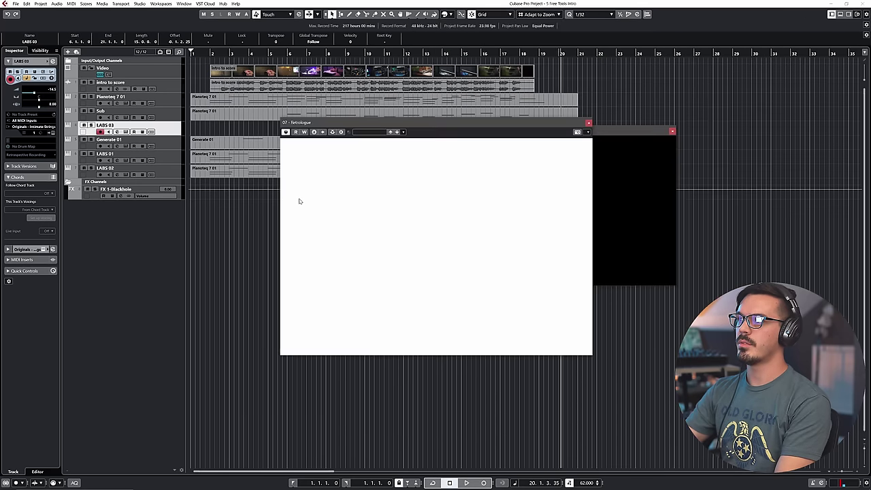
# - Move the Retrologue window aside, show its arpeggiator page, and switch the arpeggiator on
pyautogui.moveTo(360, 127); pyautogui.dragTo(304, 131)
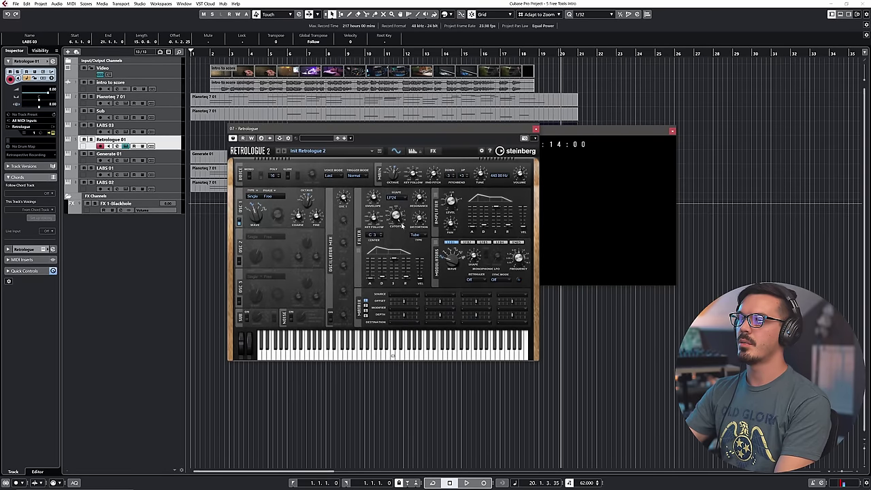
pyautogui.click(413, 151)
pyautogui.click(250, 175)
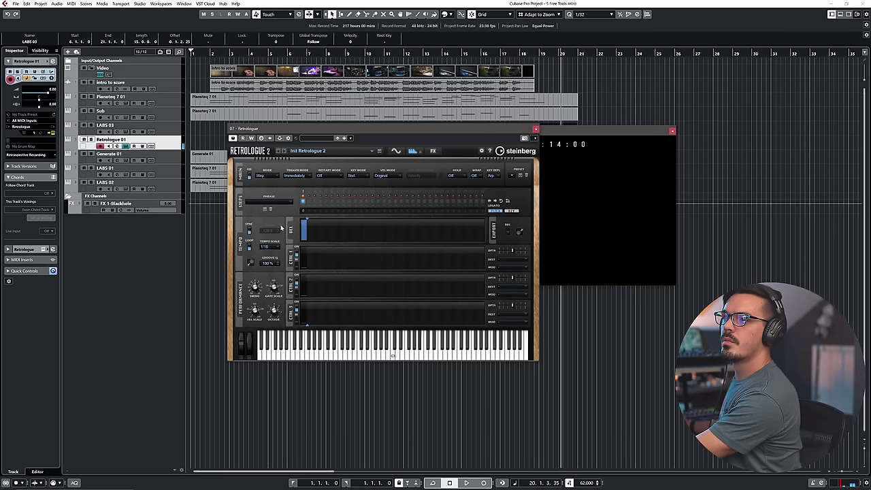
# - Set the Retrologue arpeggiator mode to Up
pyautogui.click(395, 151)
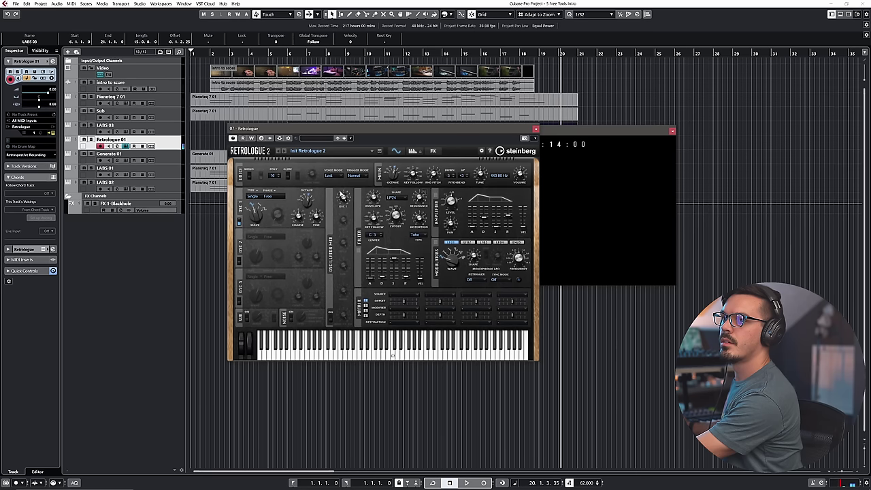
pyautogui.click(413, 151)
pyautogui.click(262, 177)
pyautogui.click(272, 197)
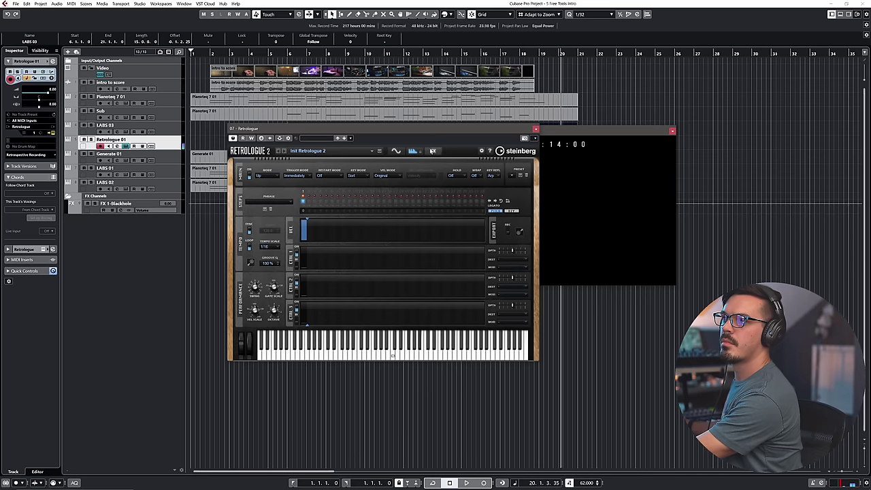
# - Set the arpeggiator's tempo scale to 1/8 and close the Retrologue window
pyautogui.click(411, 151)
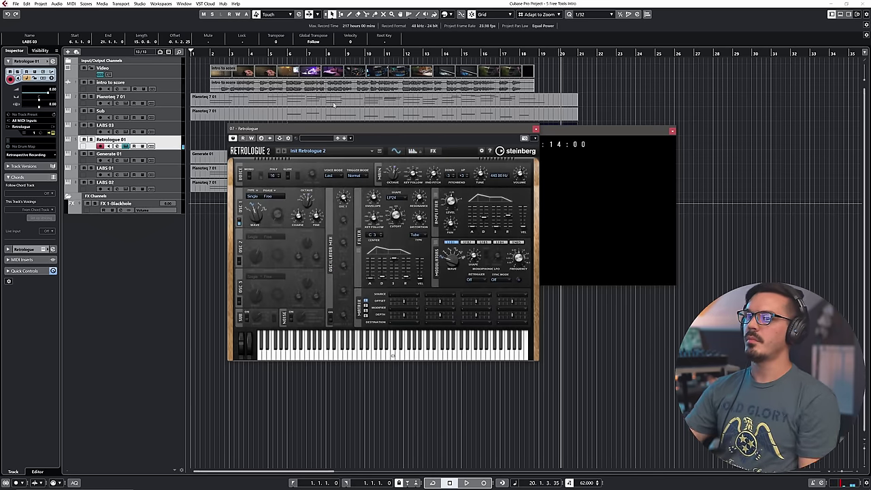
pyautogui.click(412, 151)
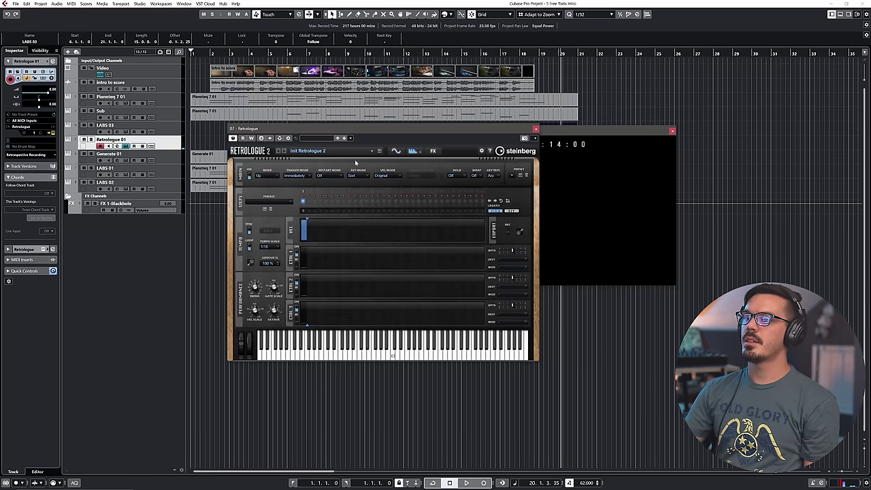
pyautogui.click(275, 248)
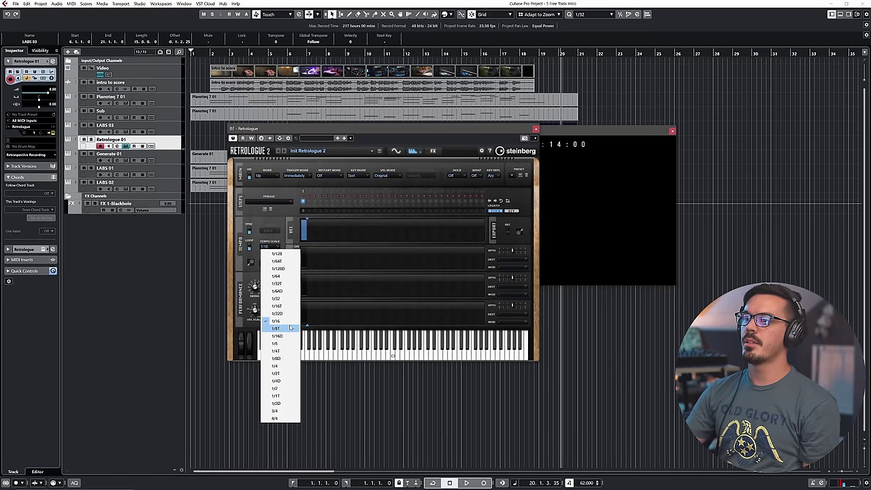
pyautogui.click(288, 343)
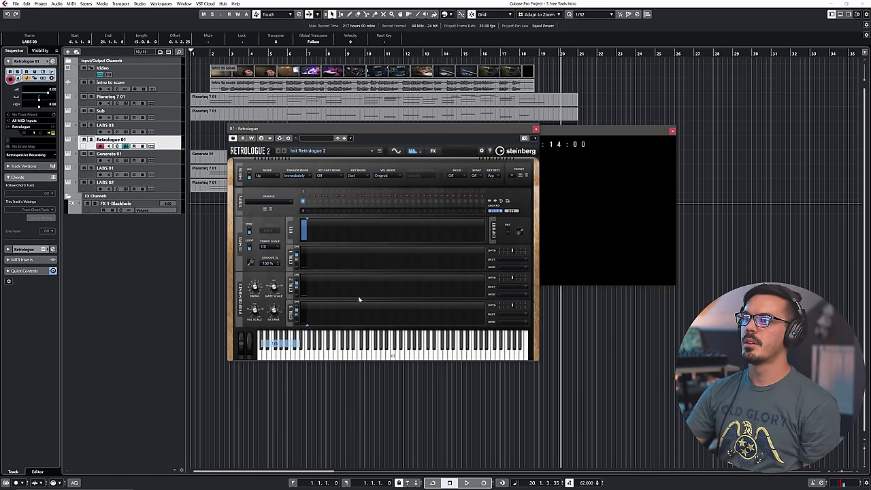
pyautogui.click(536, 130)
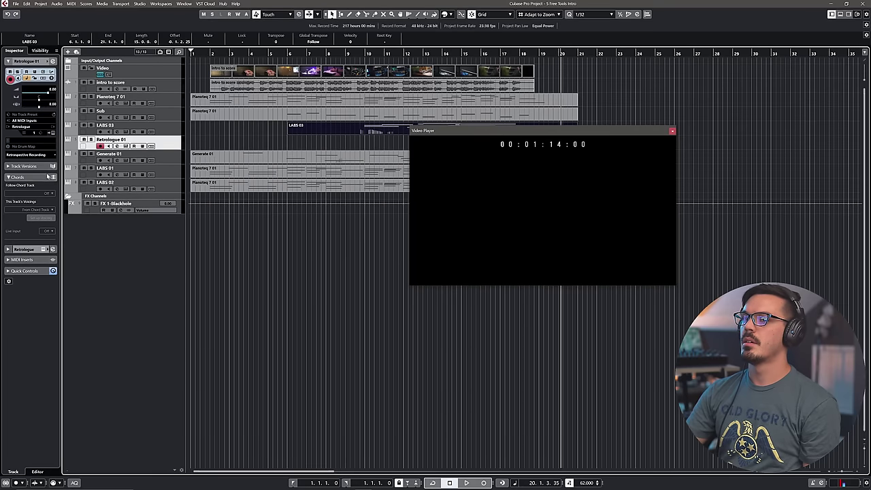
# - Insert H3000 Band Delays as the first audio insert on the Retrologue 01 track and move its window aside
pyautogui.click(24, 249)
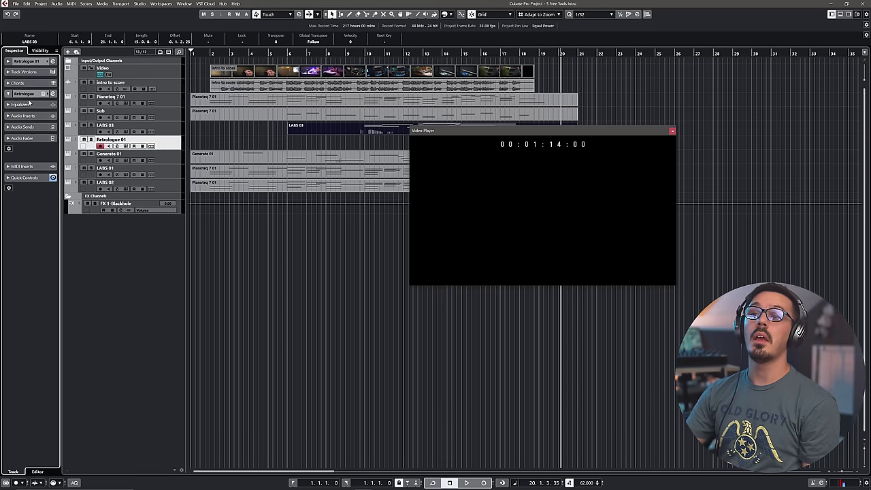
pyautogui.click(27, 105)
pyautogui.click(29, 106)
pyautogui.click(32, 115)
pyautogui.click(34, 127)
pyautogui.write('h3')
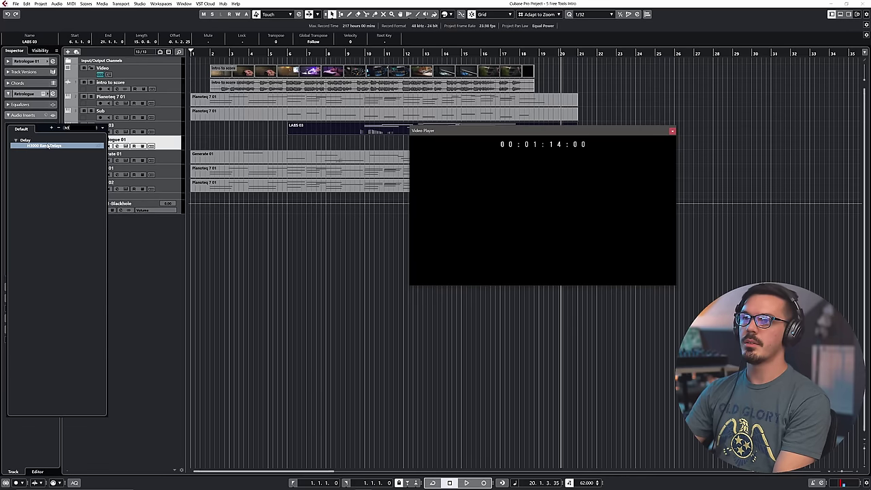
pyautogui.doubleClick(48, 144)
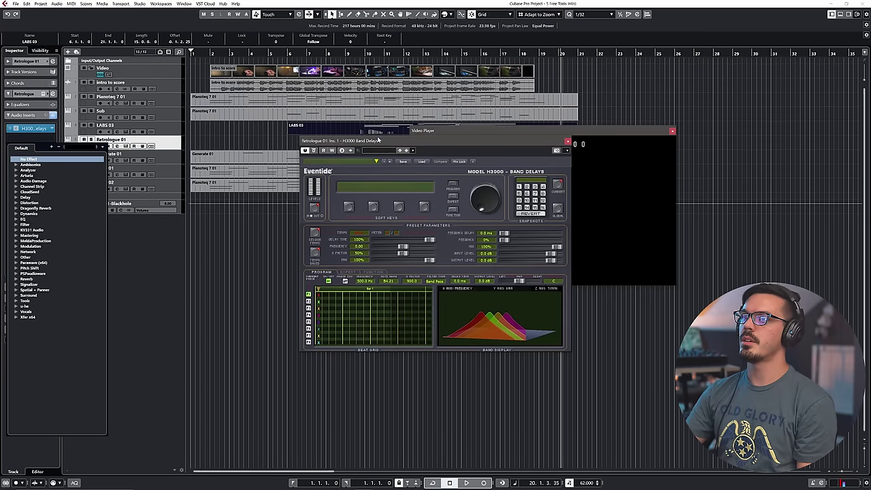
pyautogui.moveTo(321, 145); pyautogui.dragTo(210, 154)
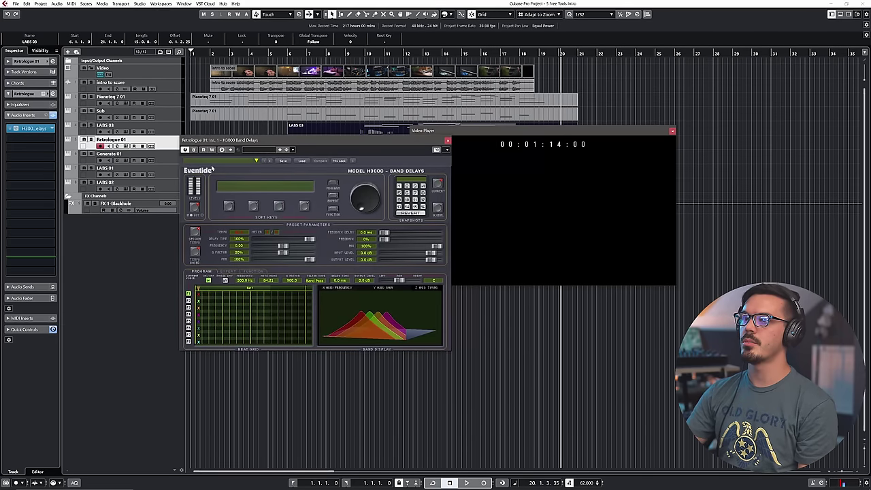
# - Try the 638-BAND_SWEEP, 01 - Cold Night and 01 - 8 8bs presets in H3000 Band Delays
pyautogui.click(213, 162)
pyautogui.moveTo(249, 166)
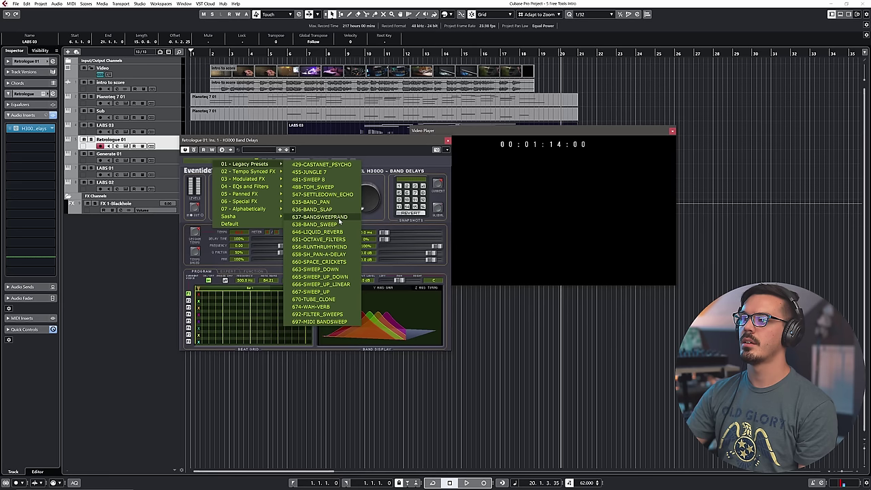
pyautogui.click(315, 225)
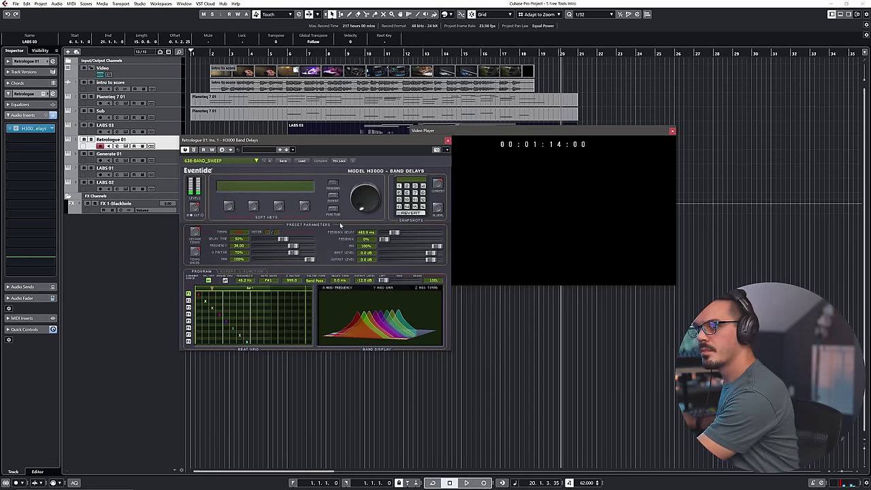
pyautogui.click(256, 162)
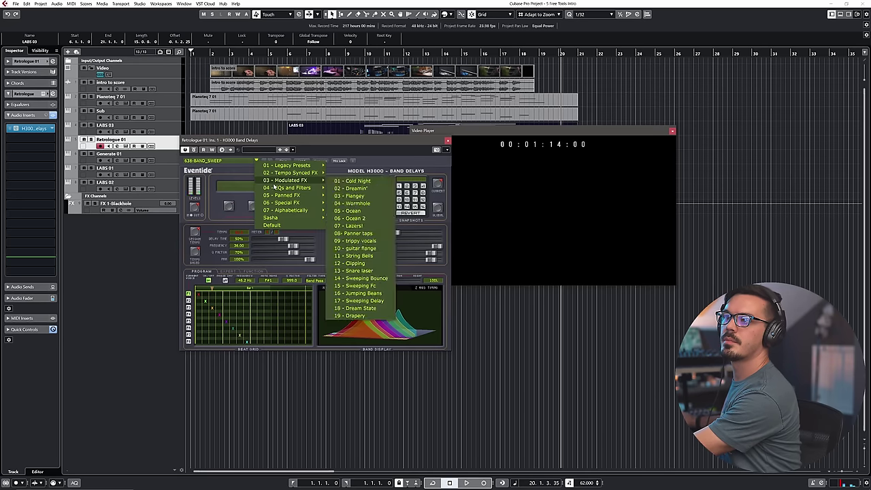
pyautogui.moveTo(315, 181)
pyautogui.click(365, 181)
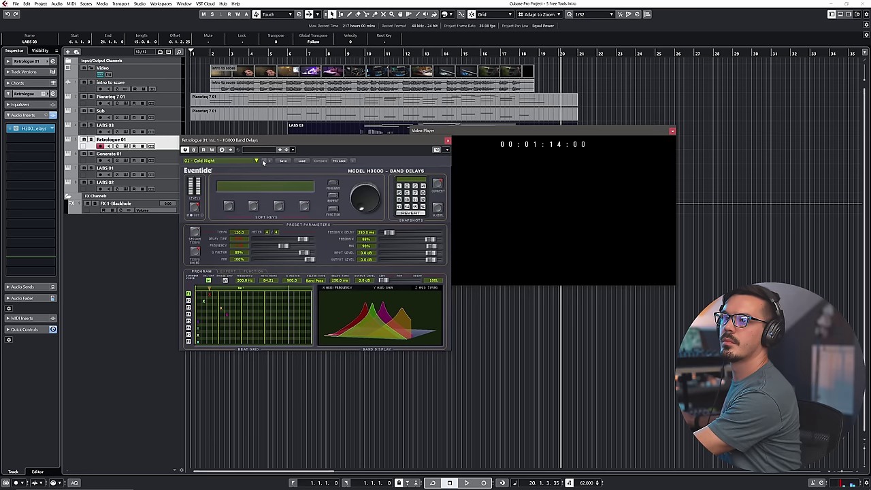
pyautogui.click(256, 162)
pyautogui.moveTo(278, 193)
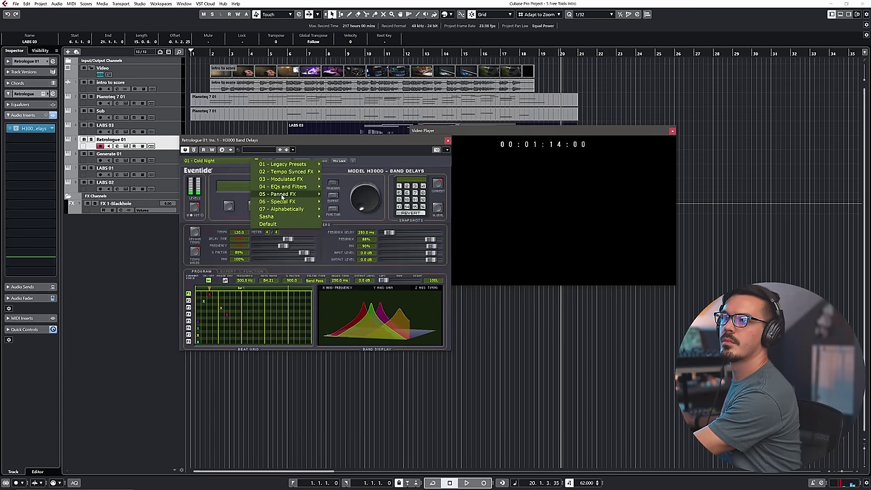
pyautogui.moveTo(293, 172)
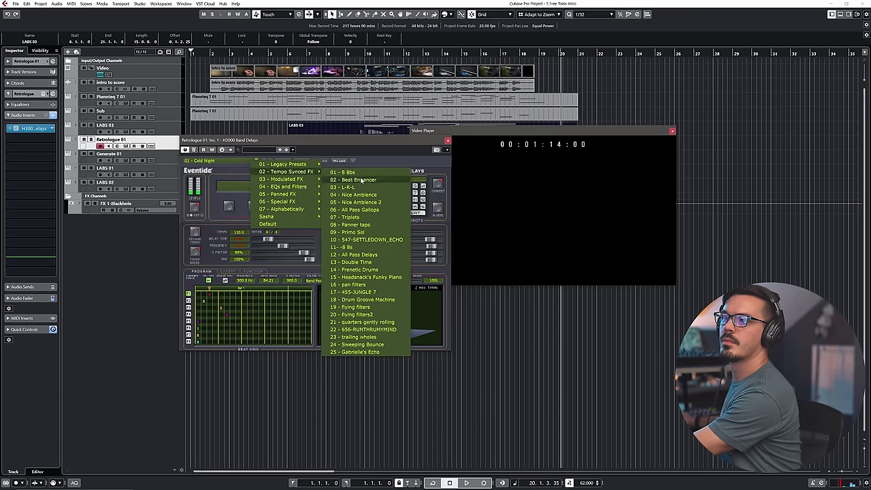
pyautogui.click(346, 172)
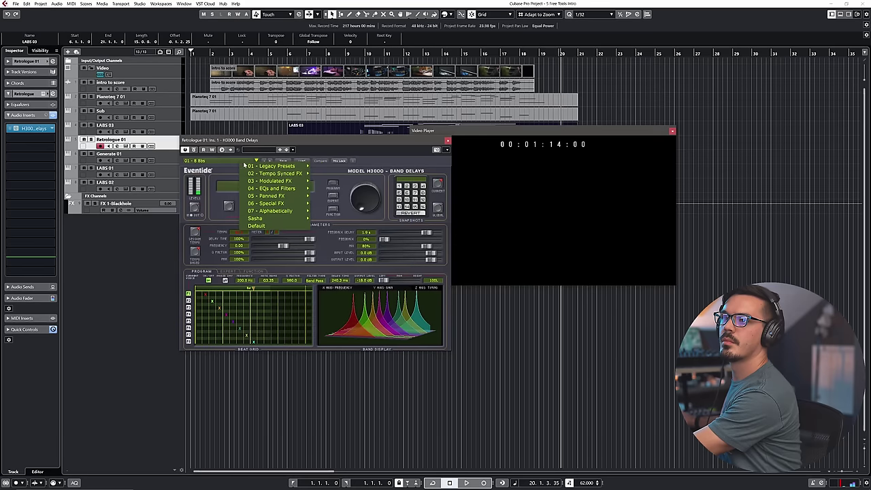
# - Load the 04 - Nice Ambience preset, sync it to the session tempo with a 34% mix, and close the plug-in
pyautogui.click(240, 163)
pyautogui.click(330, 197)
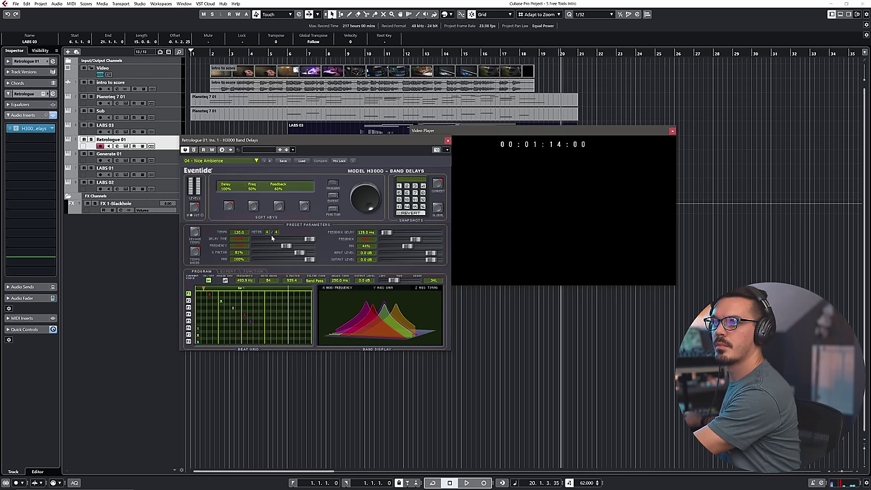
pyautogui.click(196, 231)
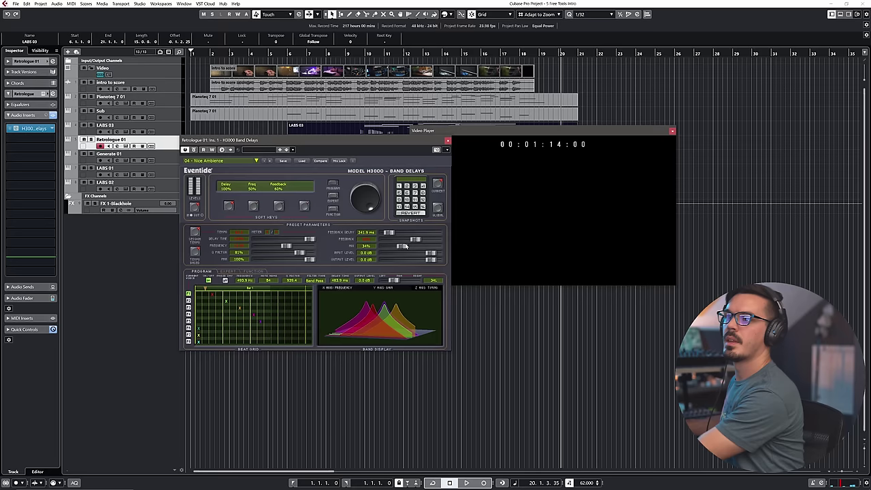
pyautogui.click(447, 141)
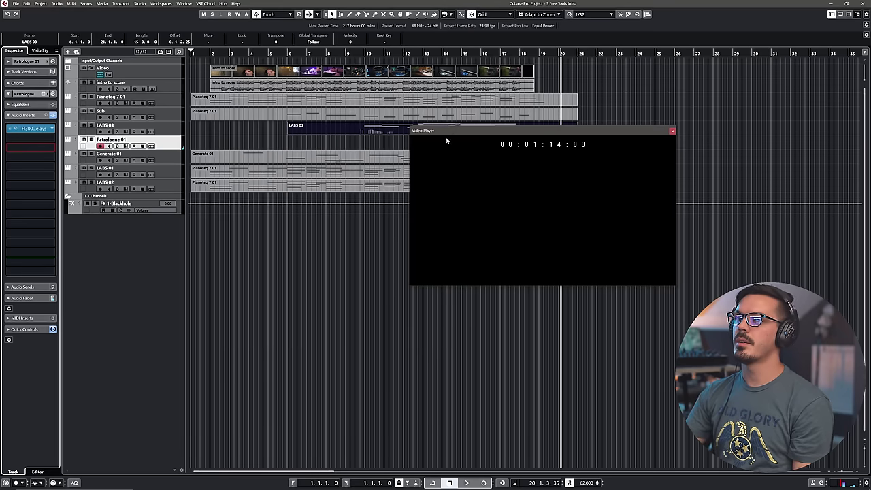
# - Activate a send from the Retrologue 01 track to FX 1-Blackhole and lower the track volume to about -7.94
pyautogui.click(23, 289)
pyautogui.click(35, 141)
pyautogui.click(36, 166)
pyautogui.click(36, 168)
pyautogui.click(10, 142)
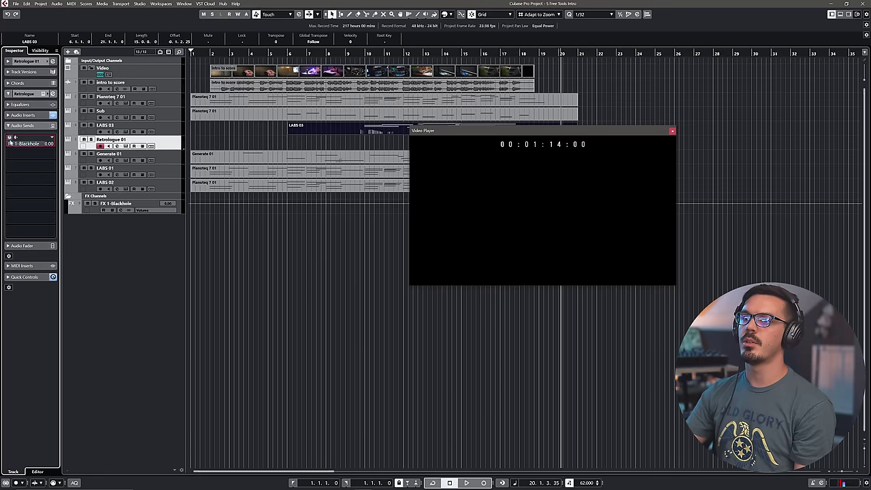
pyautogui.click(31, 61)
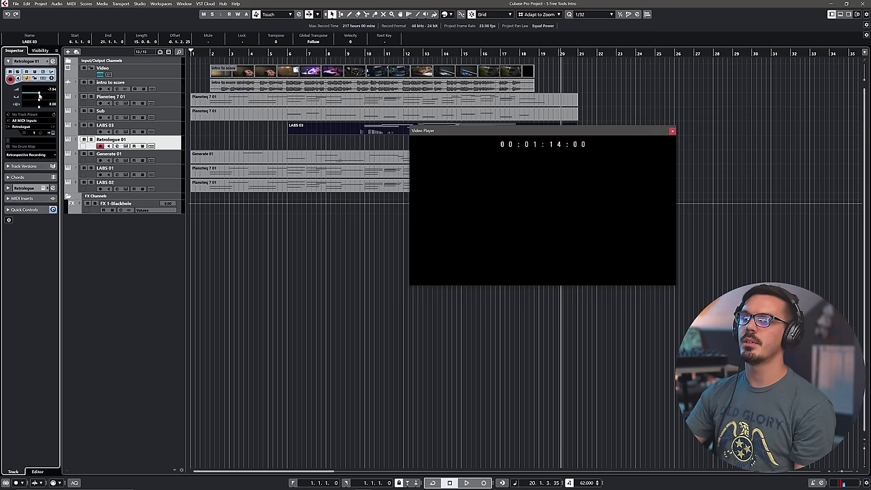
# - Solo the Retrologue 01 track during playback, adjust the synth's filter cutoff, and stop with solo off again
pyautogui.press('space')
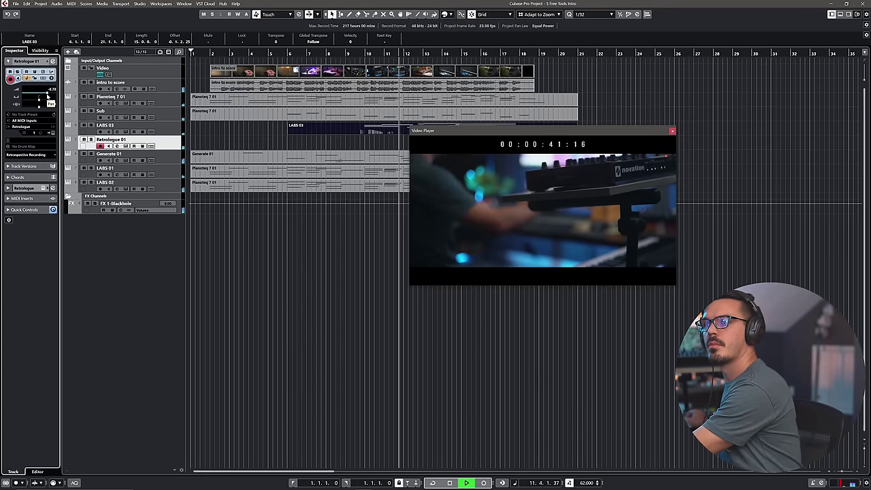
pyautogui.click(90, 140)
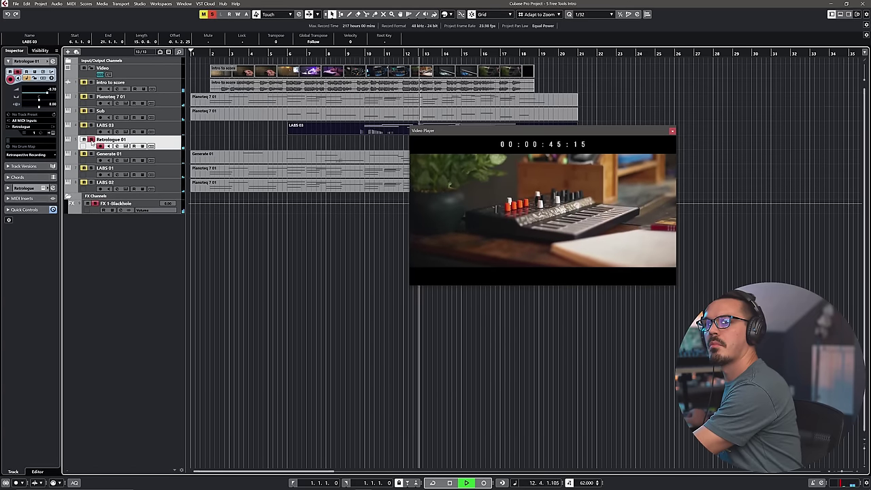
pyautogui.click(125, 146)
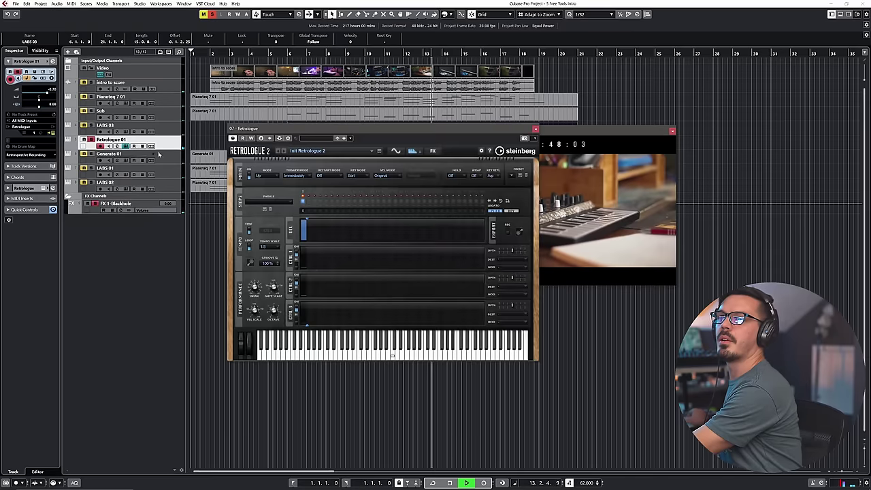
pyautogui.click(394, 151)
pyautogui.moveTo(395, 215); pyautogui.dragTo(397, 207)
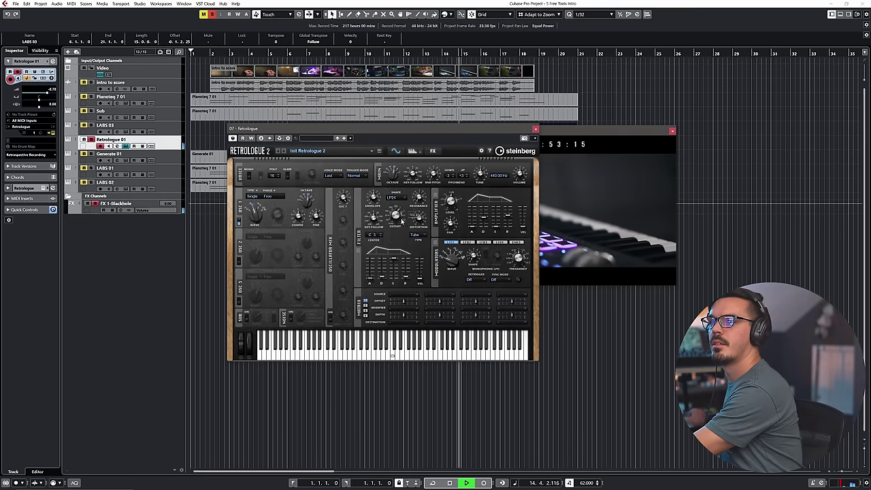
pyautogui.click(535, 128)
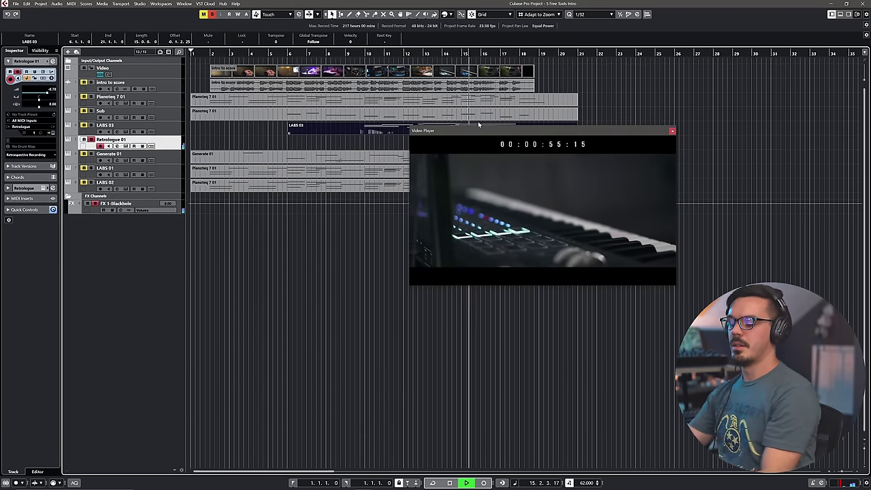
pyautogui.press('space')
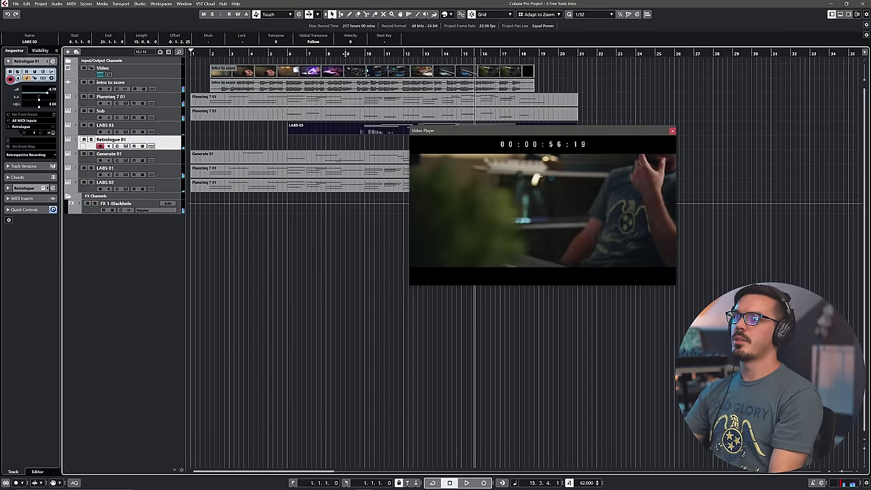
# - Play the project from bar 9, lower the Retrologue 01 track volume to -16.1, and check the synth's amplifier envelope
pyautogui.click(346, 53)
pyautogui.press('space')
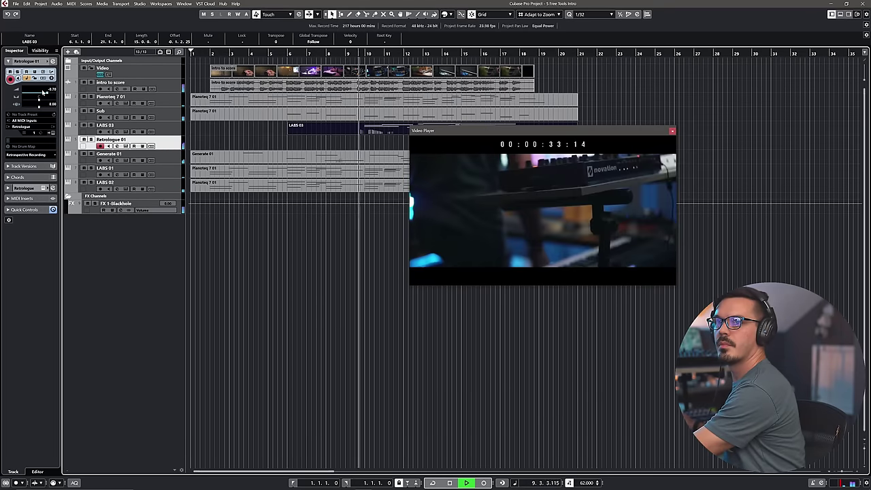
pyautogui.moveTo(47, 93); pyautogui.dragTo(34, 96)
pyautogui.click(126, 146)
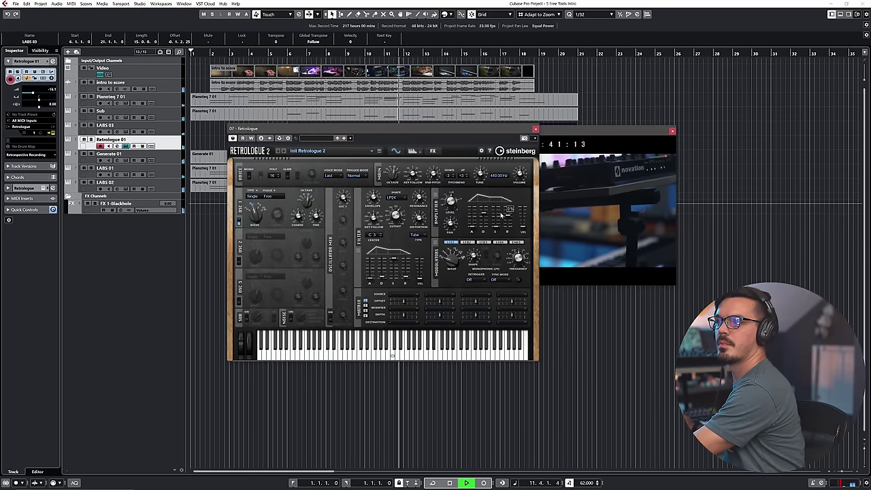
pyautogui.click(536, 129)
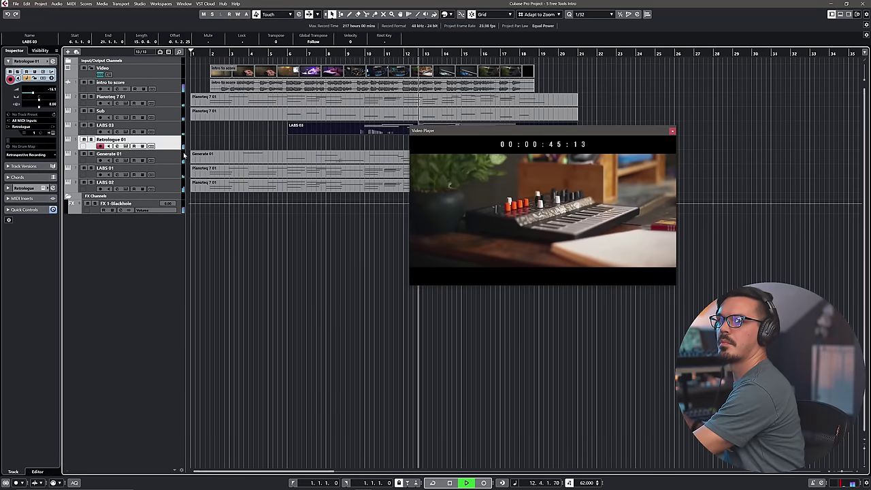
# - Reopen the Retrologue editor on its arpeggiator page and switch the arpeggiator off
pyautogui.click(126, 145)
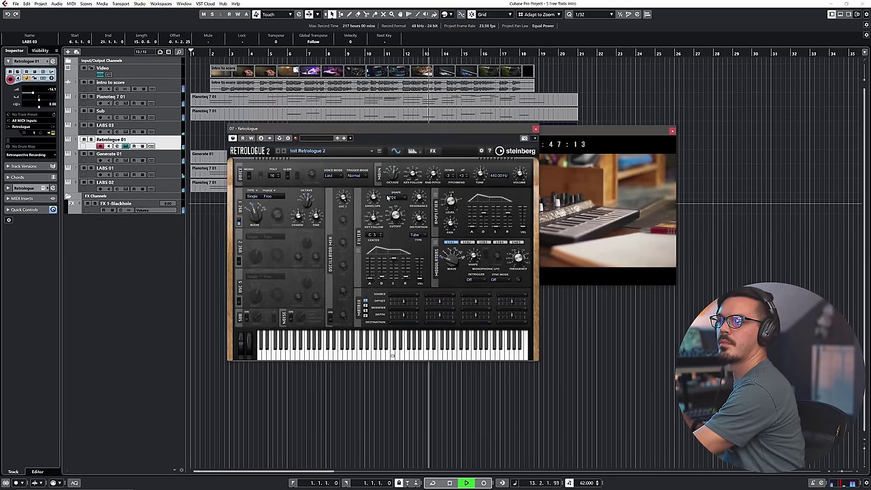
pyautogui.click(412, 150)
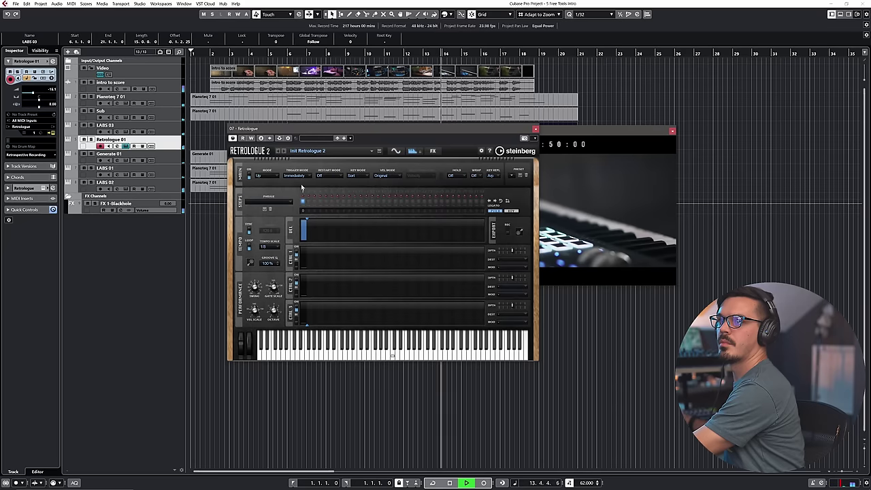
pyautogui.click(246, 175)
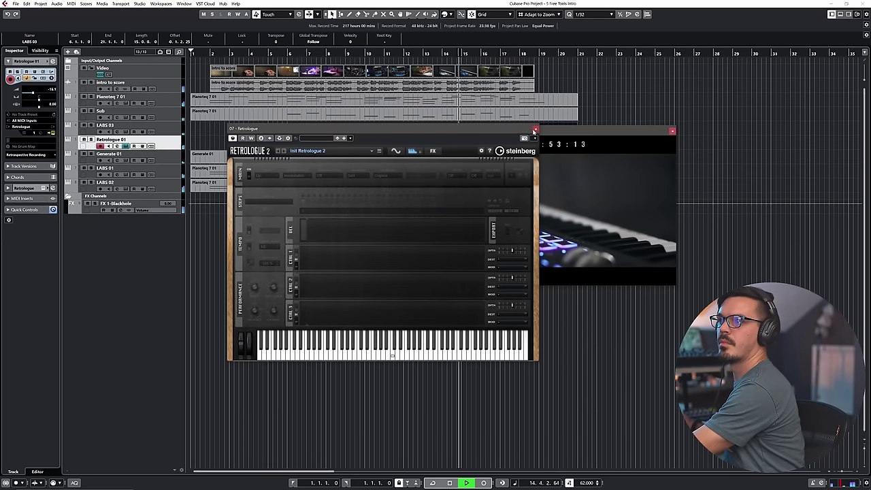
# - Close the Retrologue editor, stop playback and delete the Retrologue 01 track
pyautogui.click(535, 130)
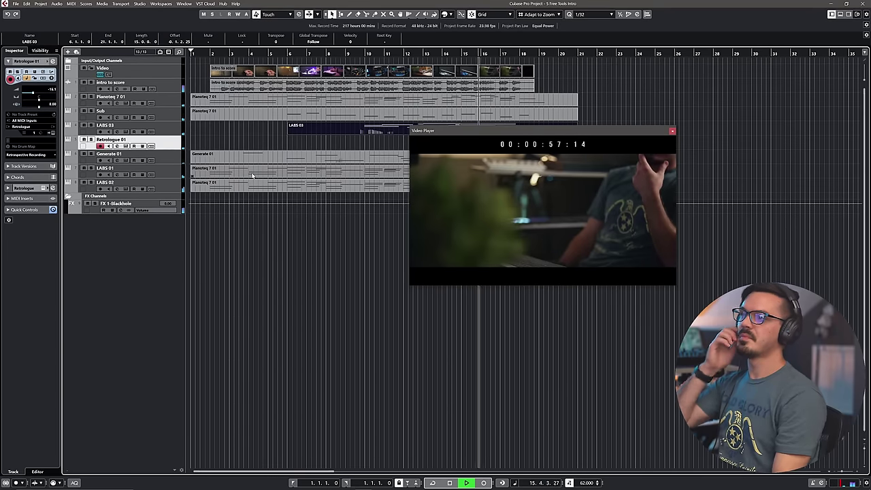
pyautogui.press('space')
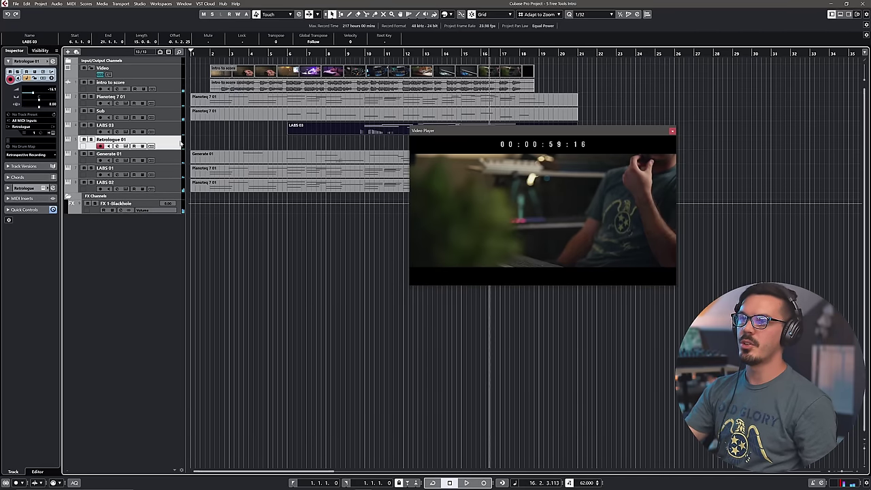
pyautogui.press('Delete')
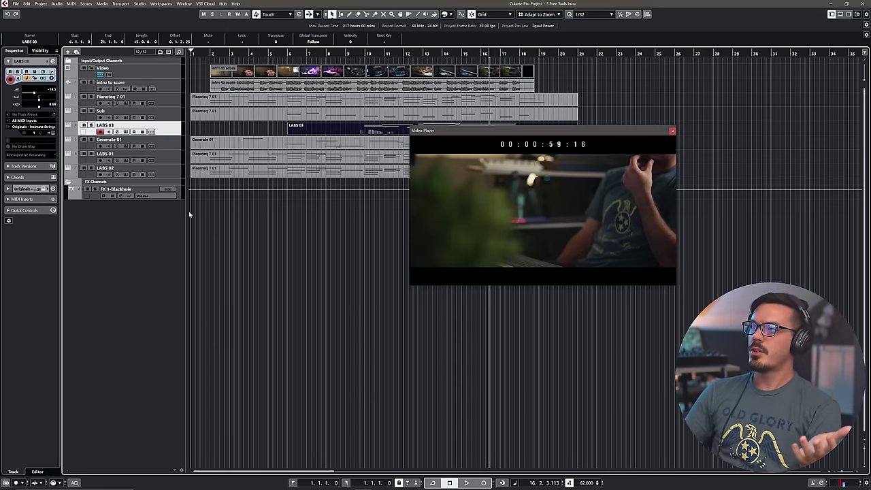
# - Place the playback cursor at bar 2 and show the mixer's channel faders inside the project window
pyautogui.press('F3')
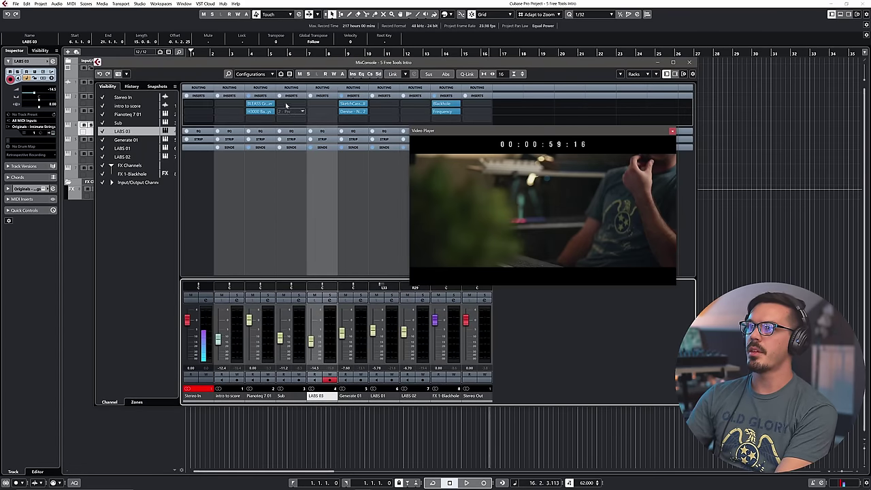
pyautogui.moveTo(273, 64); pyautogui.dragTo(272, 97)
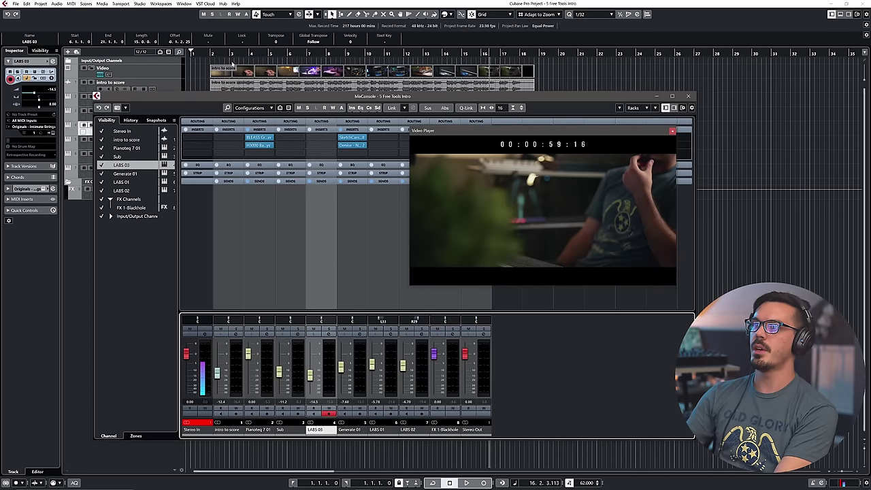
pyautogui.click(208, 53)
pyautogui.press('F3')
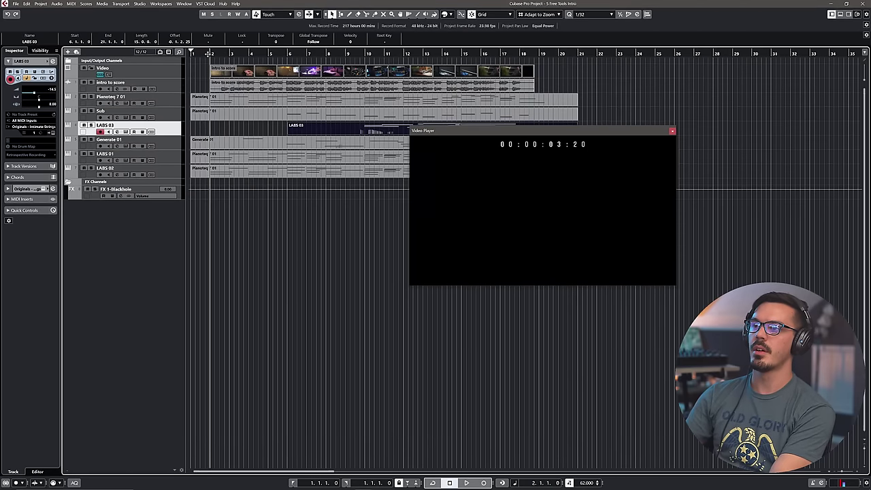
pyautogui.hotkey('alt', 'F3')
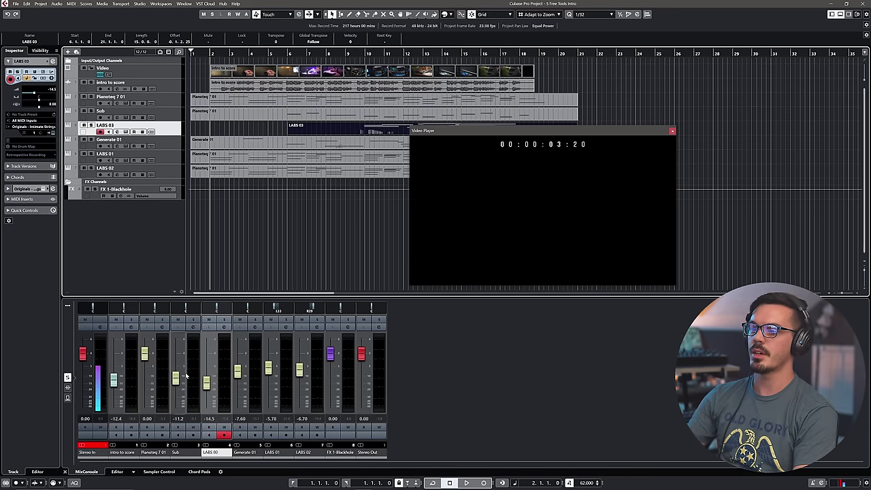
# - Fade all instruments except Pianoteq 7 01 to silence and, during playback, set Pianoteq to -2.09, LABS 01 to -8.75 and LABS 02 to -9.12
pyautogui.moveTo(183, 384); pyautogui.dragTo(208, 427)
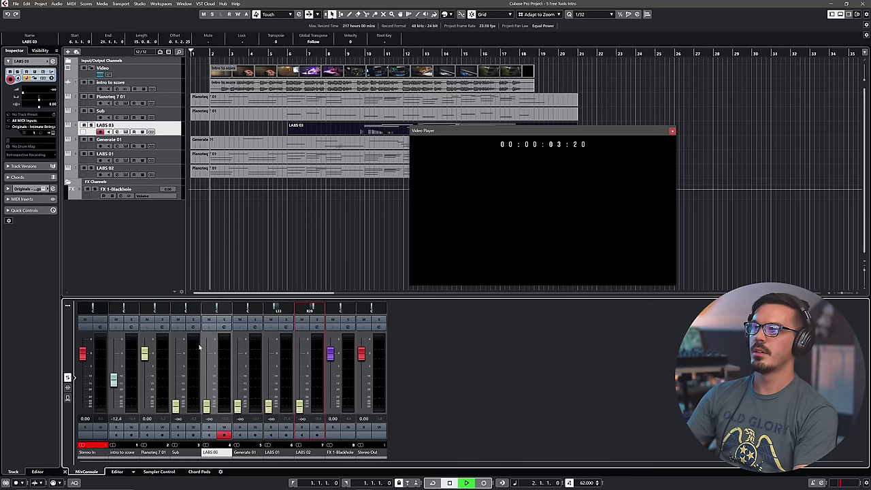
pyautogui.moveTo(145, 356); pyautogui.dragTo(145, 365)
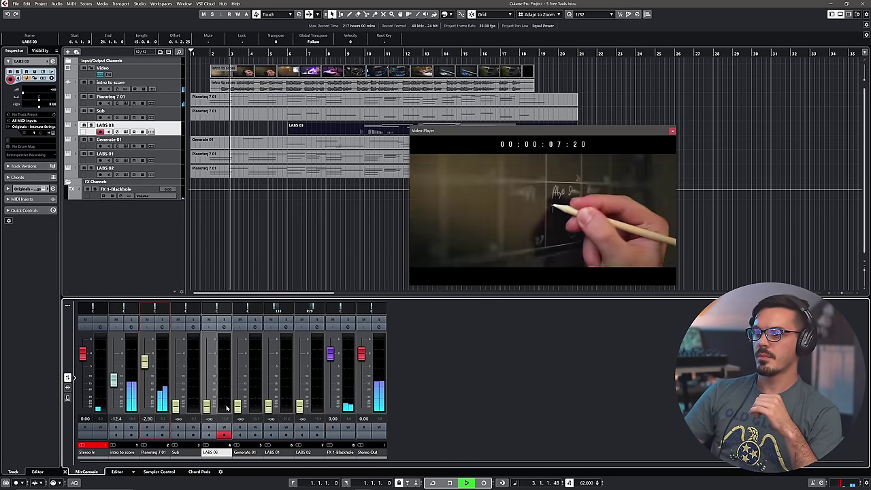
pyautogui.moveTo(268, 407); pyautogui.dragTo(268, 376)
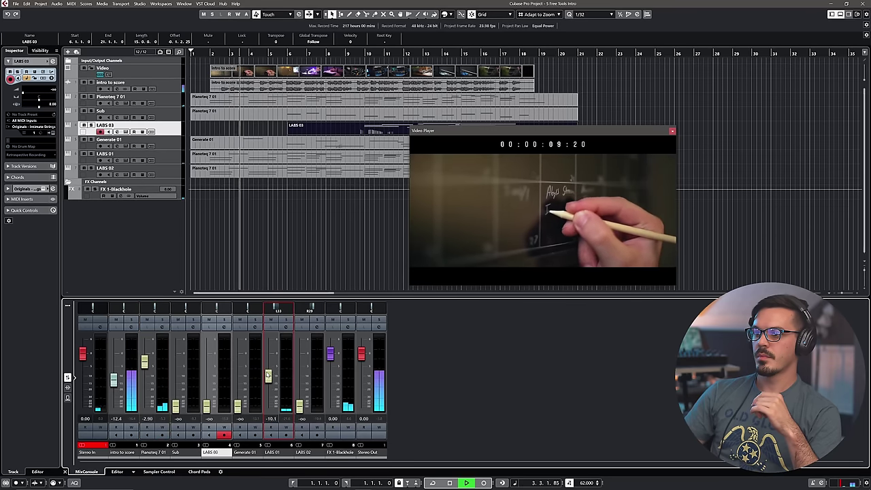
pyautogui.moveTo(300, 407); pyautogui.dragTo(304, 377)
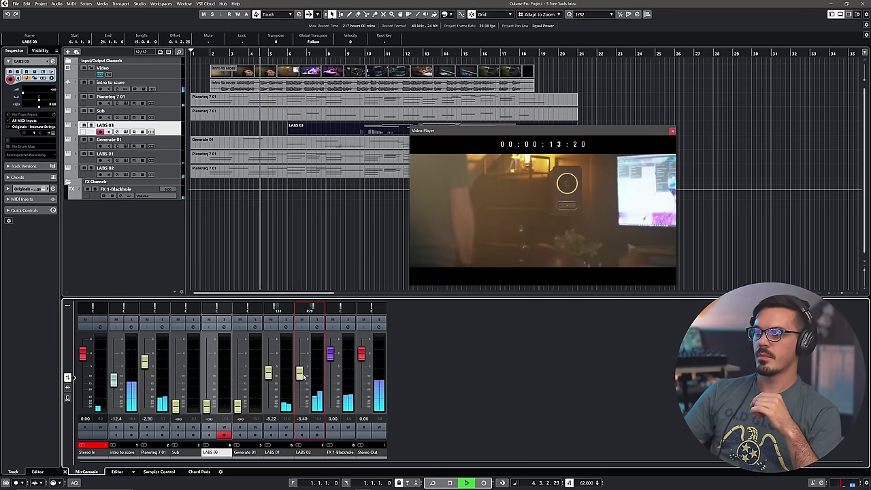
pyautogui.moveTo(144, 364); pyautogui.dragTo(145, 360)
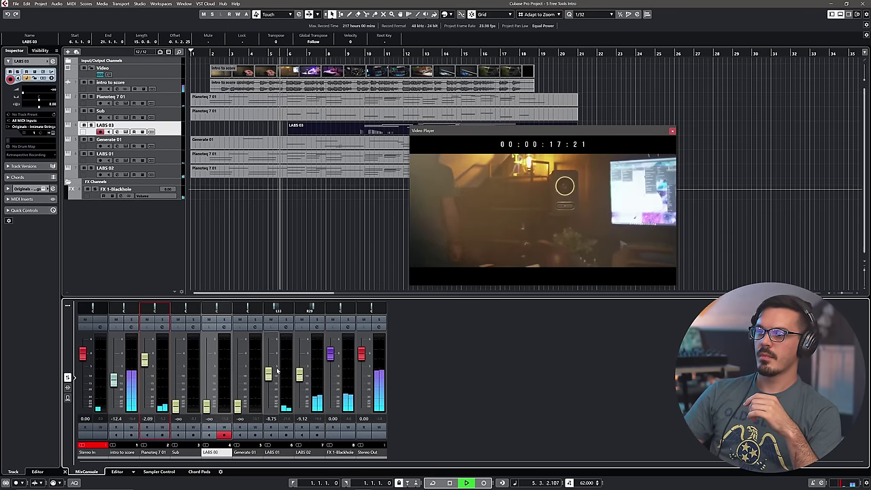
# - During playback, raise LABS 03 to -12.4, Generate 01 to -9.87, Sub to -13.5, LABS 01 to -8.04 and LABS 02 to -7.87
pyautogui.moveTo(206, 406); pyautogui.dragTo(208, 375)
pyautogui.moveTo(237, 407); pyautogui.dragTo(236, 378)
pyautogui.moveTo(175, 406); pyautogui.dragTo(176, 383)
pyautogui.moveTo(268, 374); pyautogui.dragTo(299, 372)
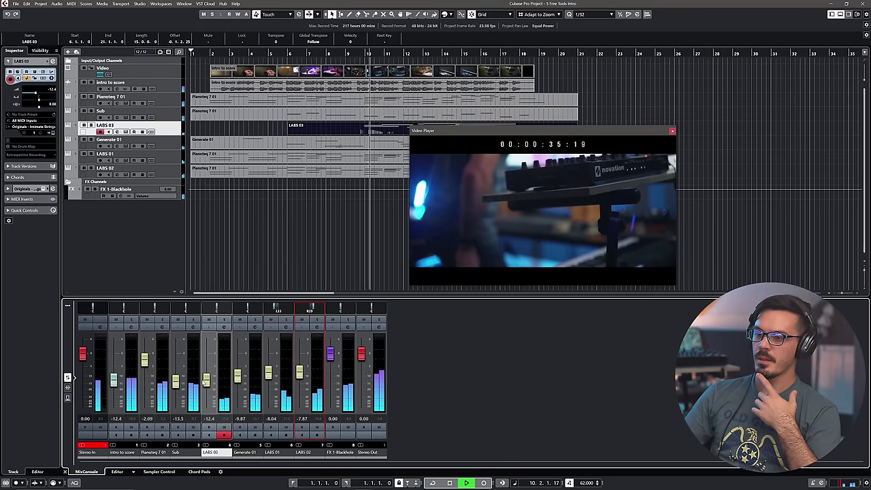
# - Rebalance Generate 01 to -8.22, LABS 01 to -7.36, LABS 02 to -6.87, LABS 03 to -16.1 and Sub to -14.5, and stop playback
pyautogui.moveTo(240, 385); pyautogui.dragTo(268, 373)
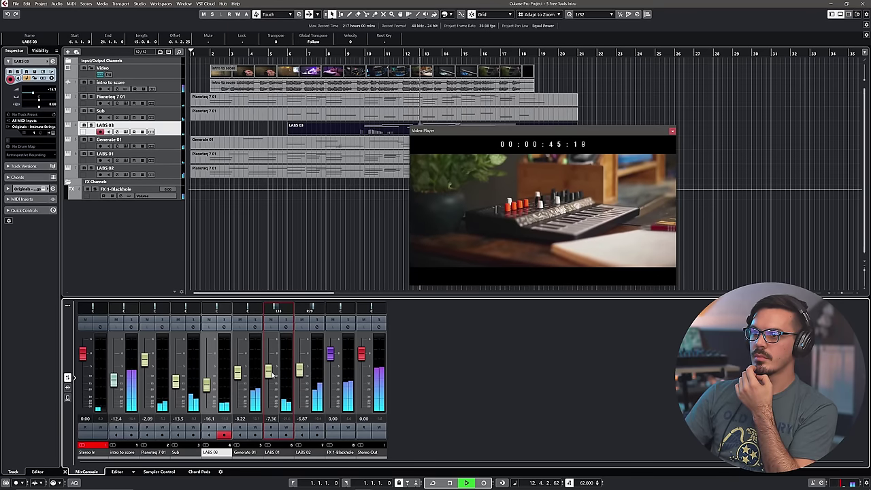
pyautogui.click(175, 384)
pyautogui.moveTo(176, 387); pyautogui.dragTo(177, 388)
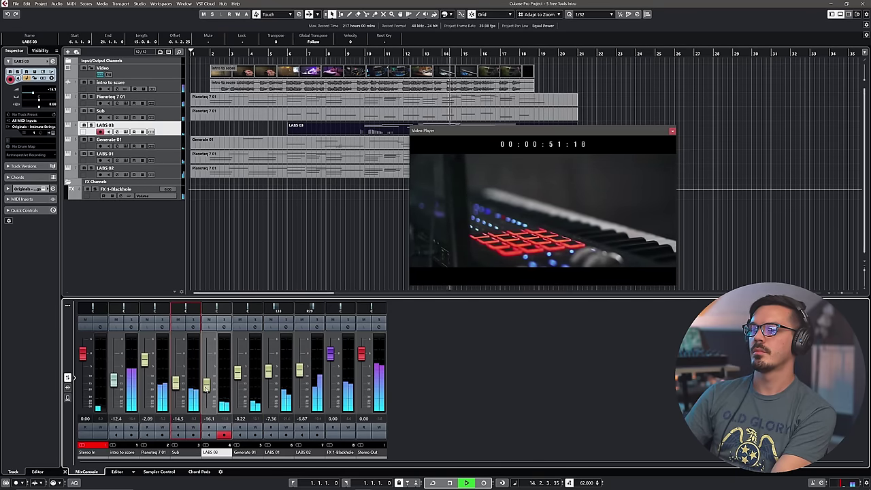
pyautogui.click(207, 386)
pyautogui.click(236, 382)
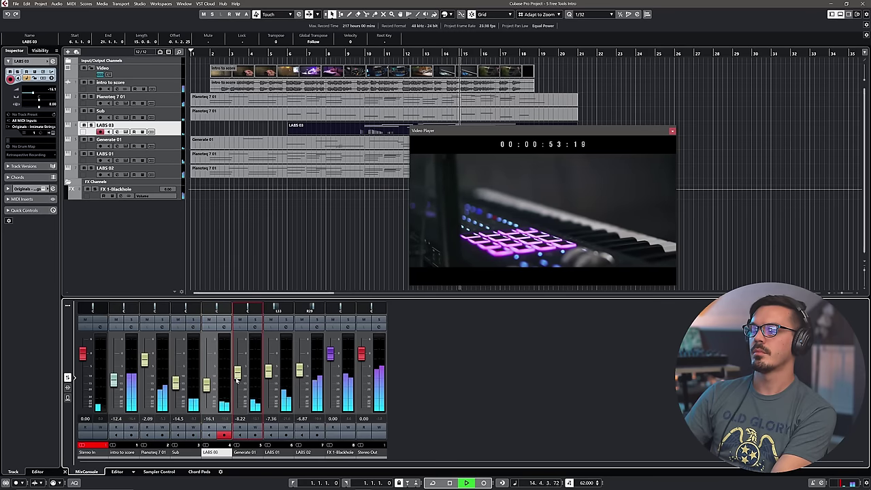
pyautogui.press('space')
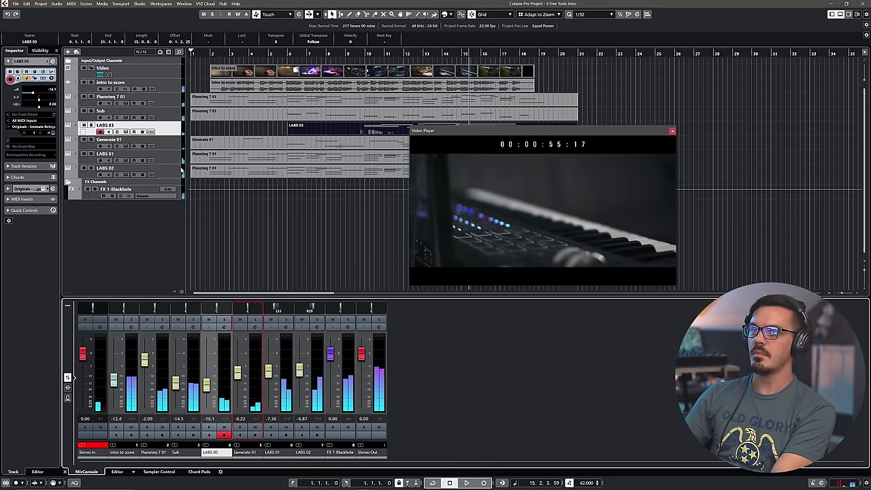
# - Add a stereo group channel named Atmos Strings to the selected LABS 01 and LABS 02 tracks
pyautogui.rightClick(180, 156)
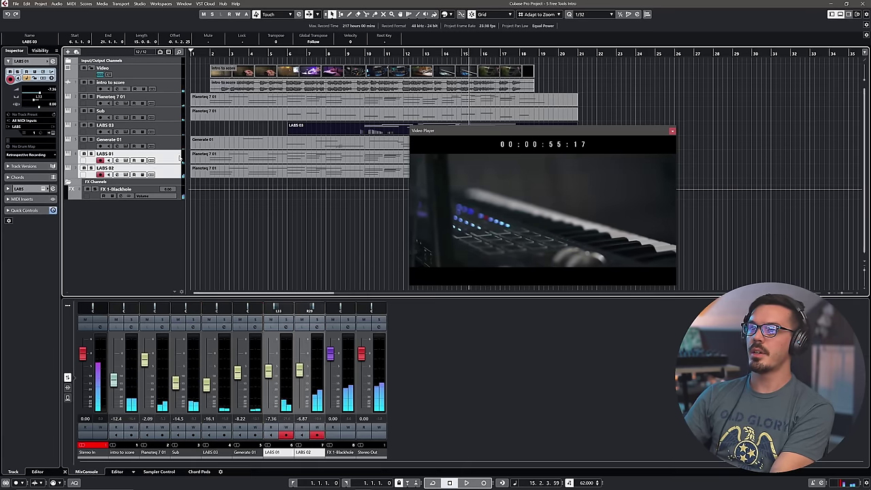
pyautogui.moveTo(286, 159)
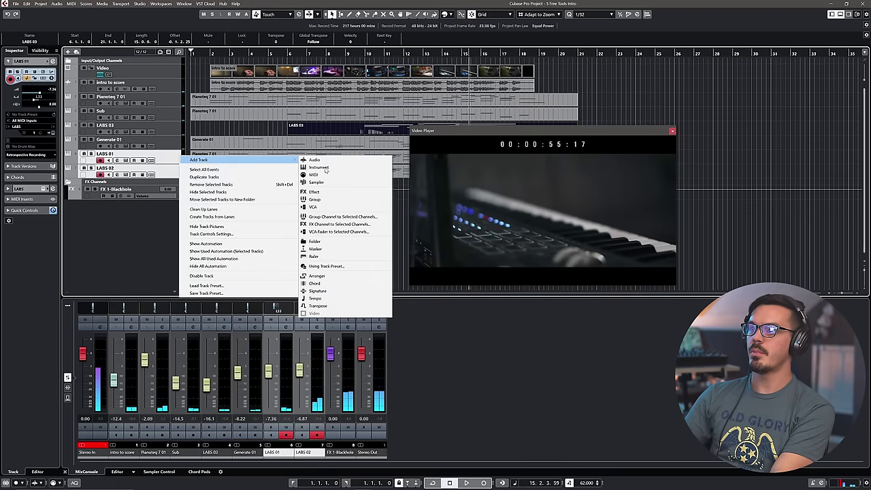
pyautogui.click(342, 217)
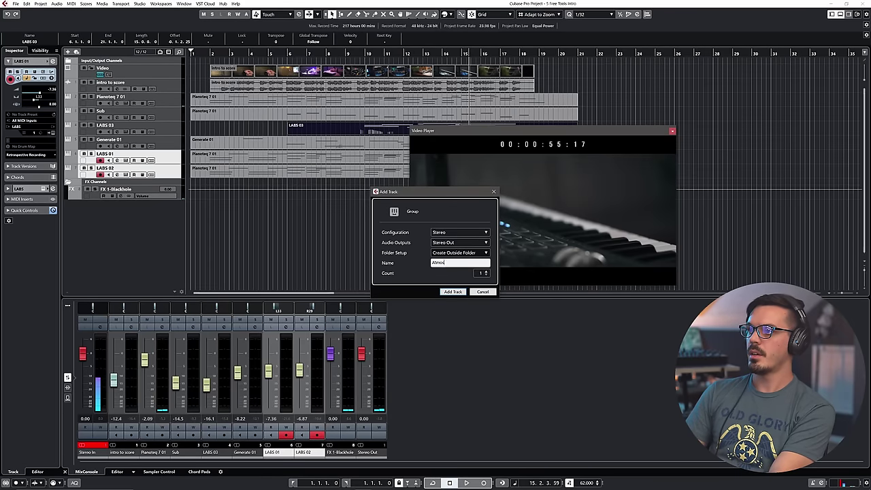
pyautogui.press('Return')
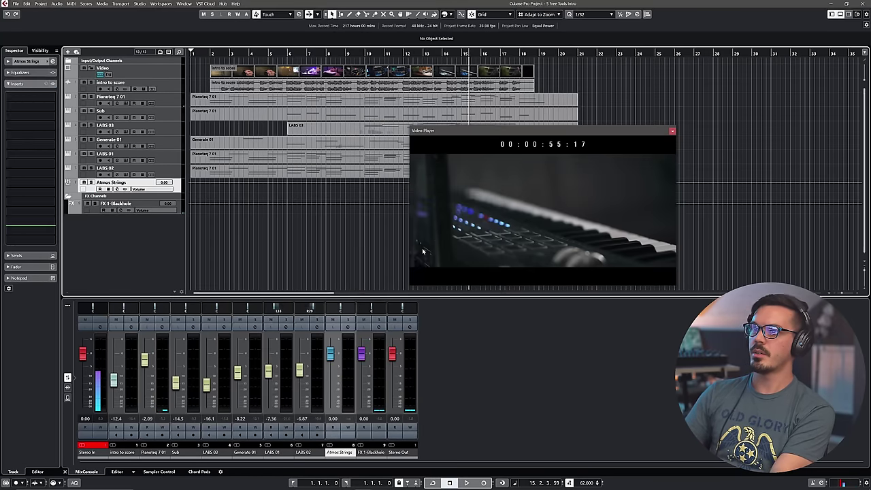
# - Insert the PSP InfiniStrip Stereo effect in the first insert slot of the Atmos Strings group
pyautogui.click(39, 98)
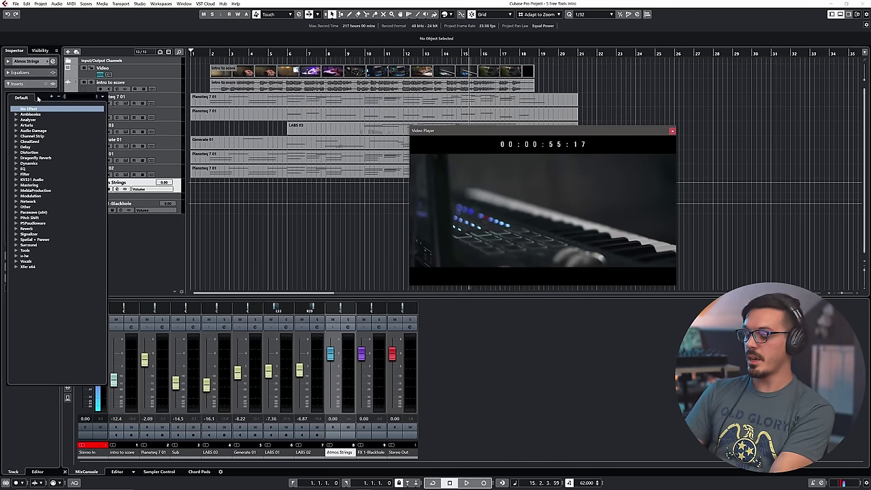
pyautogui.write('inf')
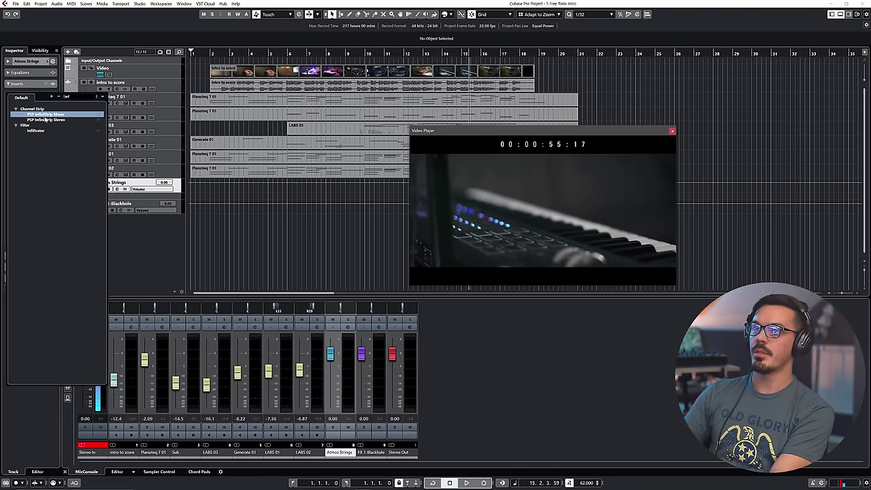
pyautogui.click(46, 120)
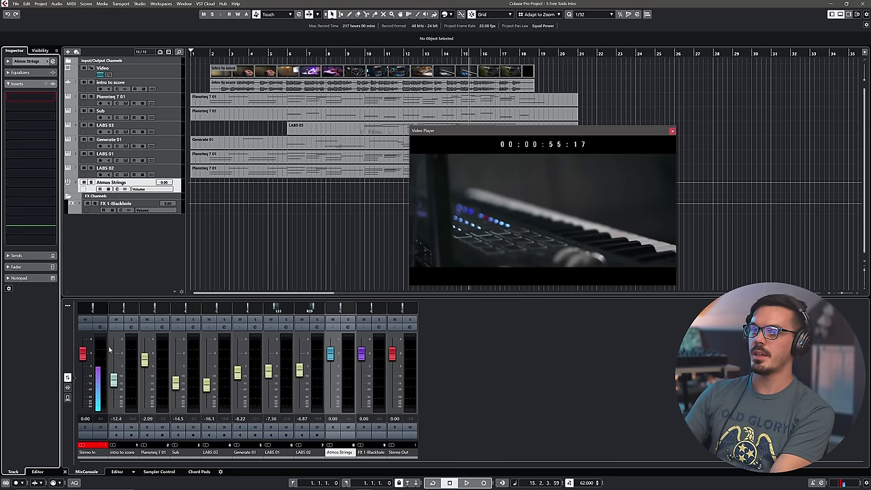
pyautogui.click(172, 220)
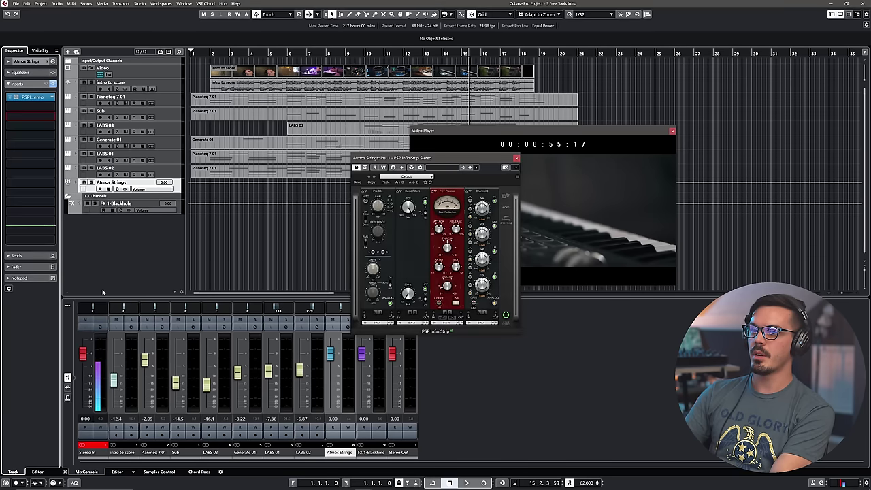
# - Copy the PSP InfiniStrip insert from Atmos Strings to the third insert slot of Generate 01, LABS 03, Sub and Pianoteq 7 01
pyautogui.click(67, 393)
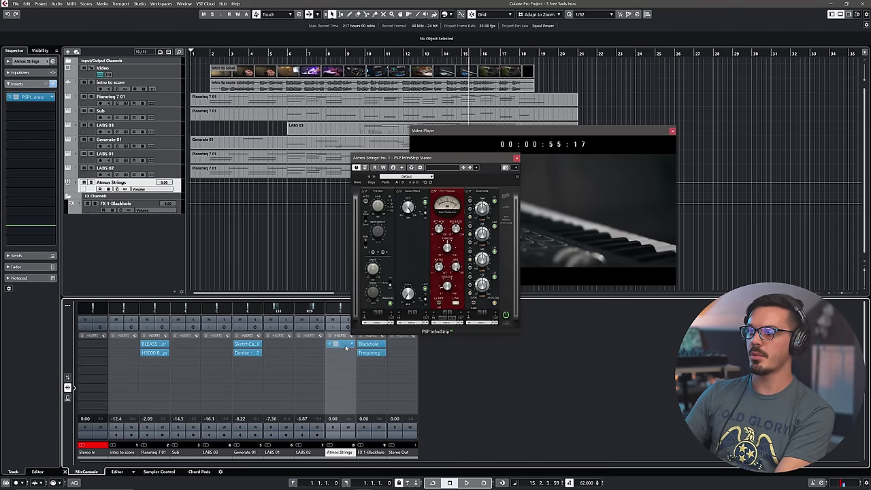
pyautogui.moveTo(346, 347); pyautogui.dragTo(325, 354)
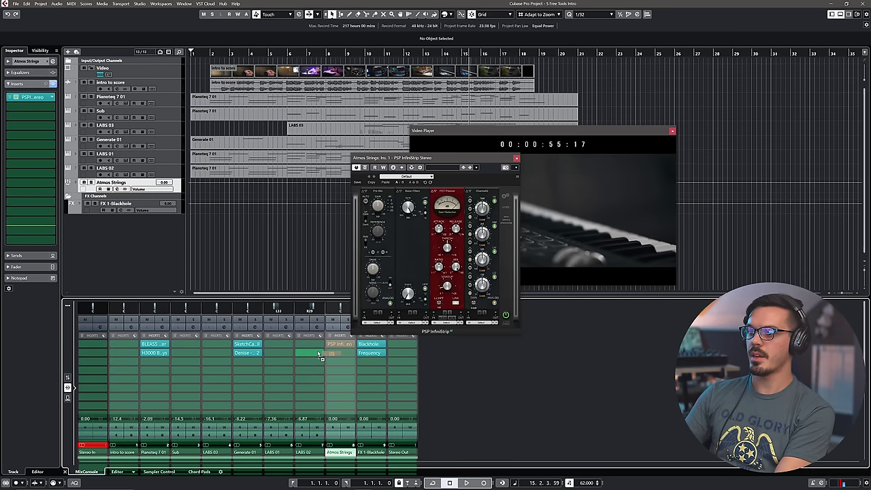
pyautogui.moveTo(251, 361); pyautogui.dragTo(155, 363)
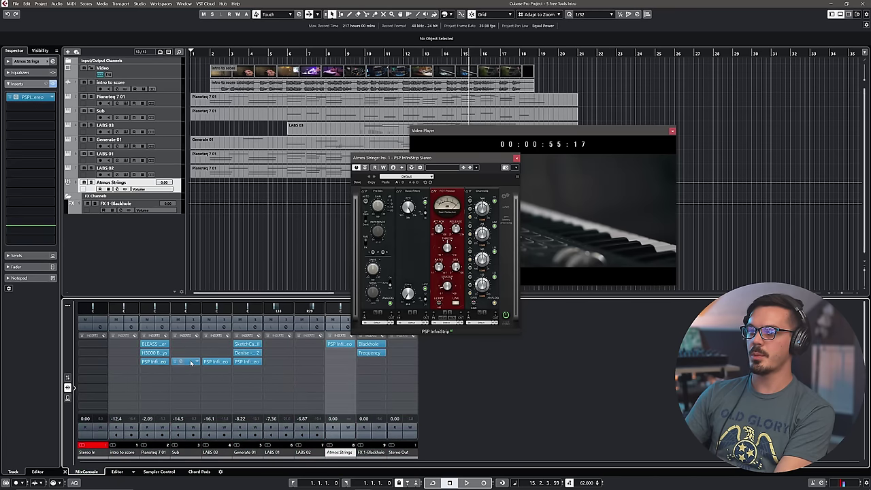
# - Solo the Atmos Strings group and audition it from bar 7 with its InfiniStrip editor moved clear of the video
pyautogui.click(308, 53)
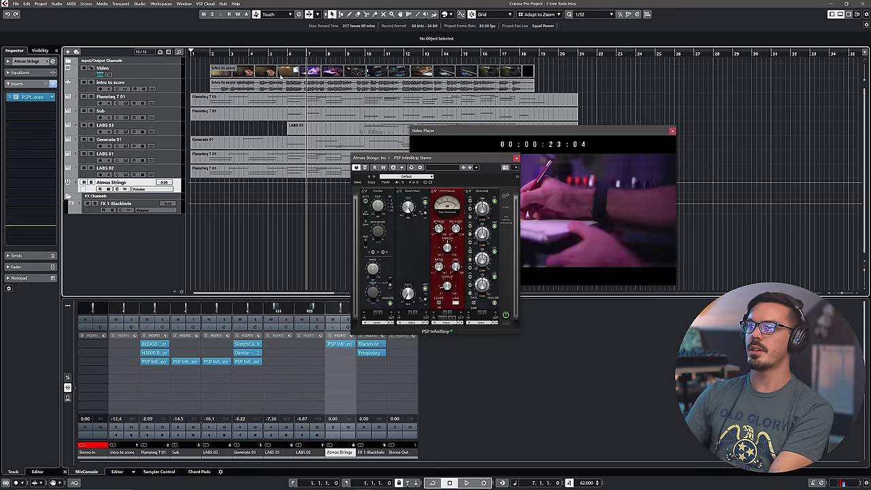
pyautogui.click(90, 182)
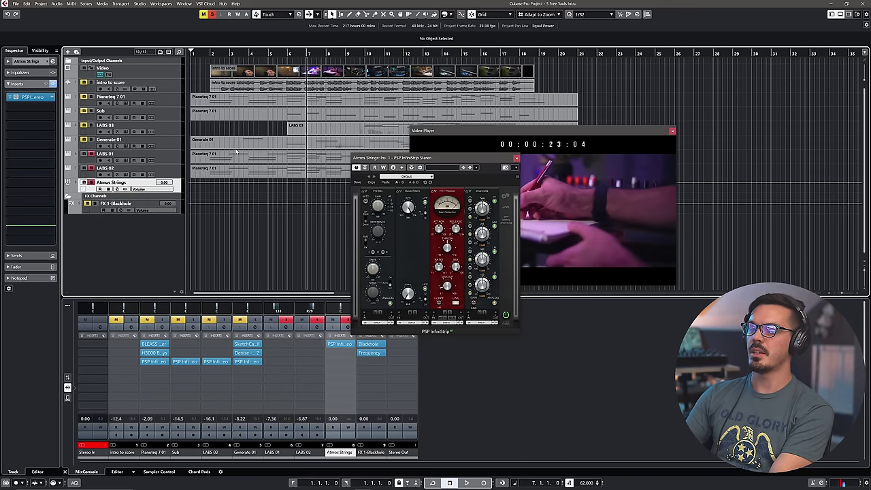
pyautogui.press('space')
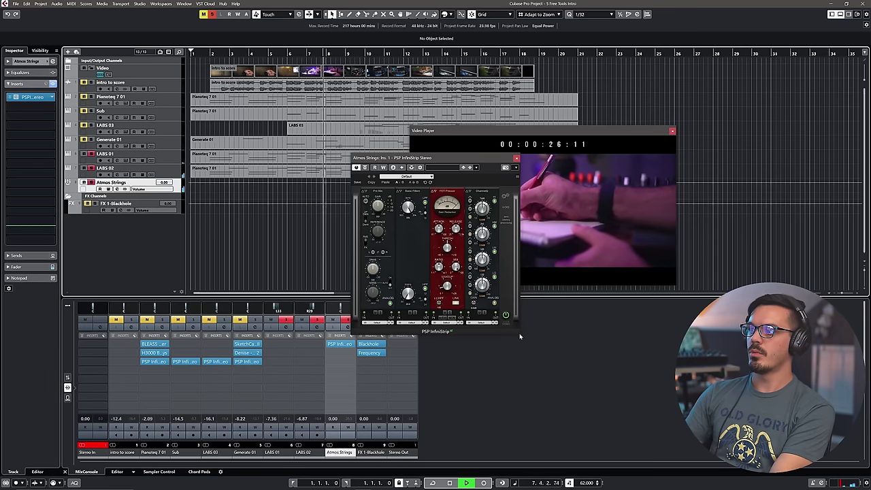
pyautogui.press('space')
pyautogui.moveTo(459, 159); pyautogui.dragTo(387, 138)
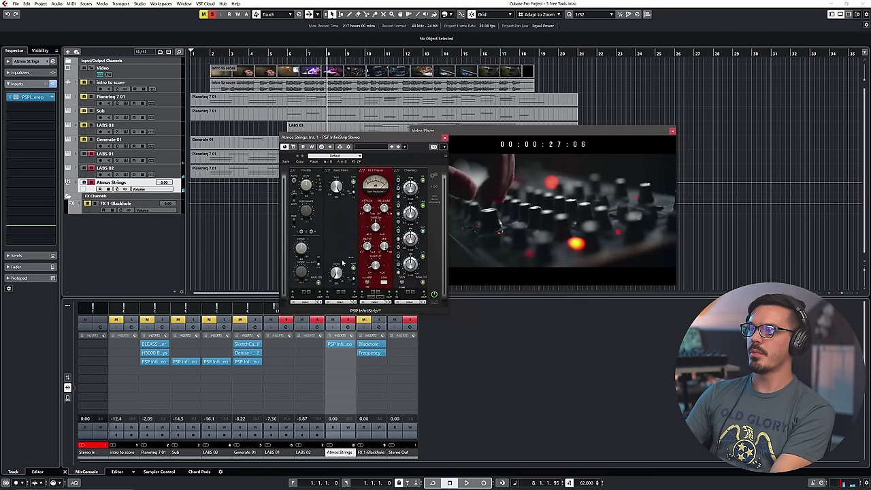
pyautogui.press('space')
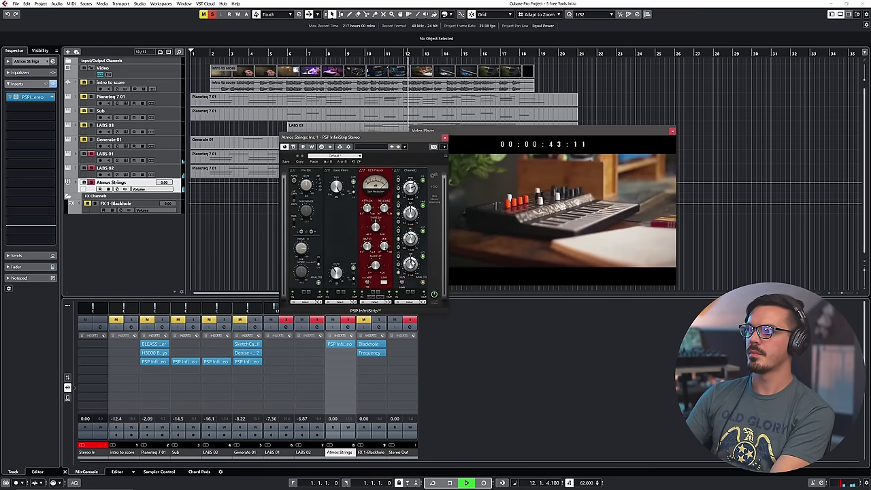
# - Solo Pianoteq 7 01 alongside Atmos Strings during playback, close the InfiniStrip editor and stop playback
pyautogui.click(92, 98)
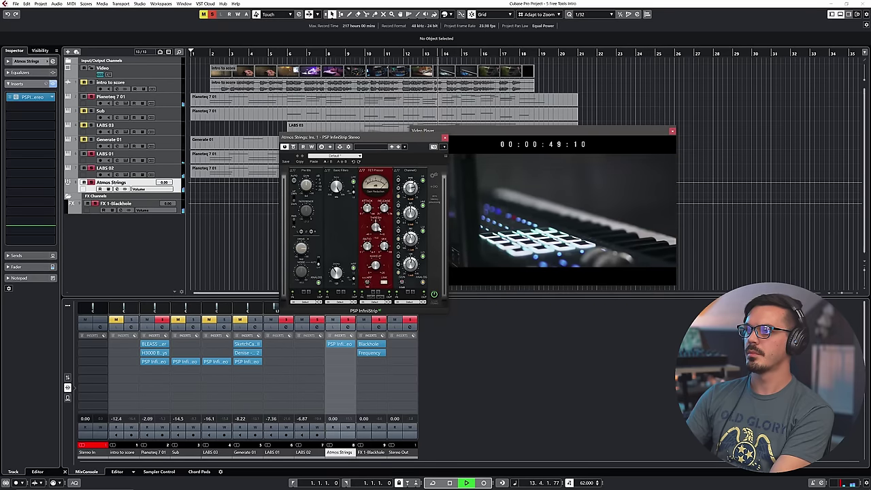
pyautogui.click(445, 139)
pyautogui.press('space')
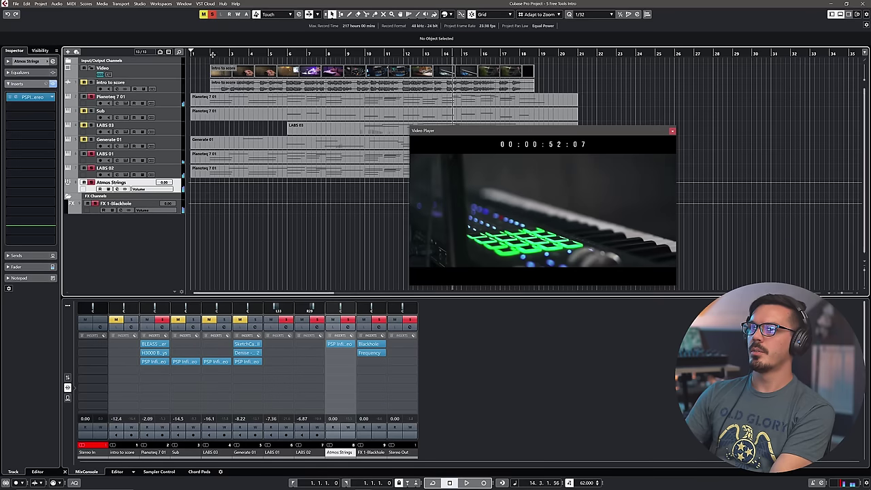
# - Switch the compressor module in Pianoteq 7 01's InfiniStrip to Opto Pressor, audition it from bar 2 and close the editor
pyautogui.click(212, 54)
pyautogui.click(152, 361)
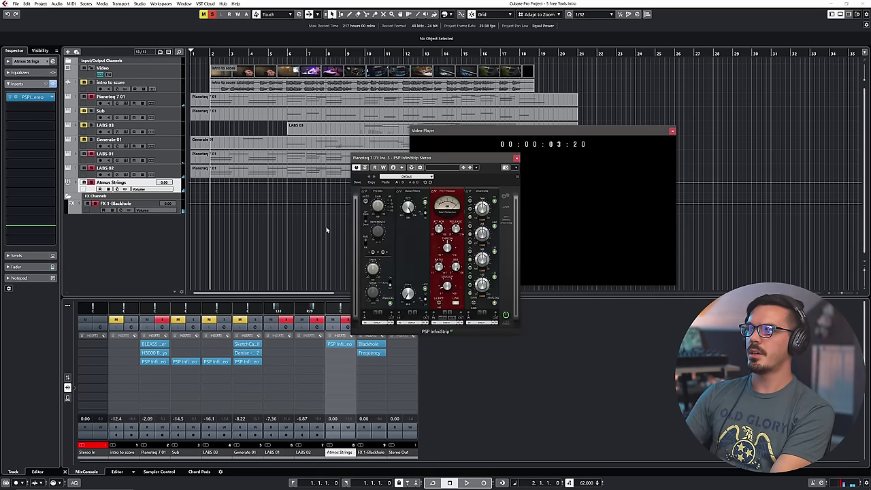
pyautogui.click(443, 196)
pyautogui.click(451, 210)
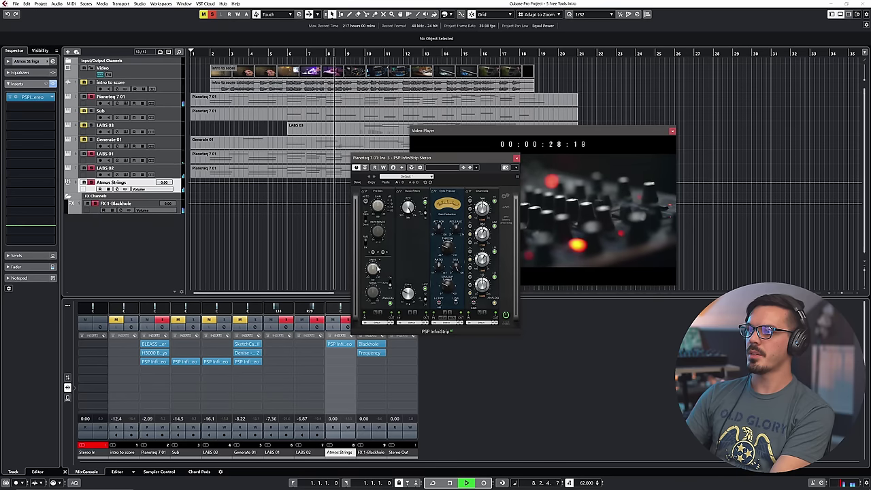
pyautogui.click(516, 158)
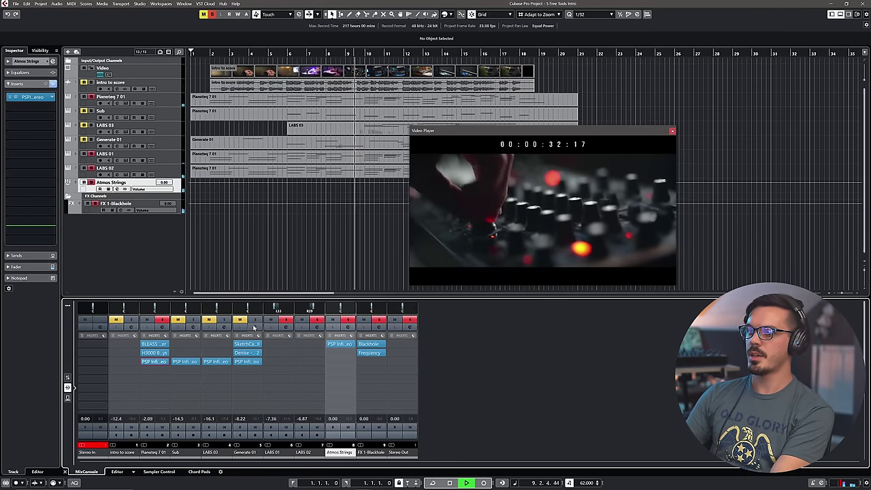
# - Add Sub and Generate 01 to the soloed channels, then stop playback and leave only Generate 01 soloed
pyautogui.click(194, 320)
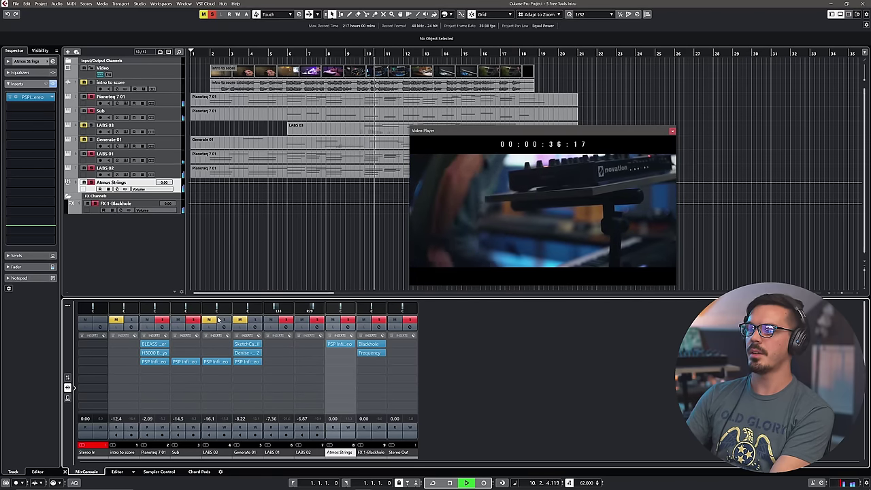
pyautogui.click(256, 319)
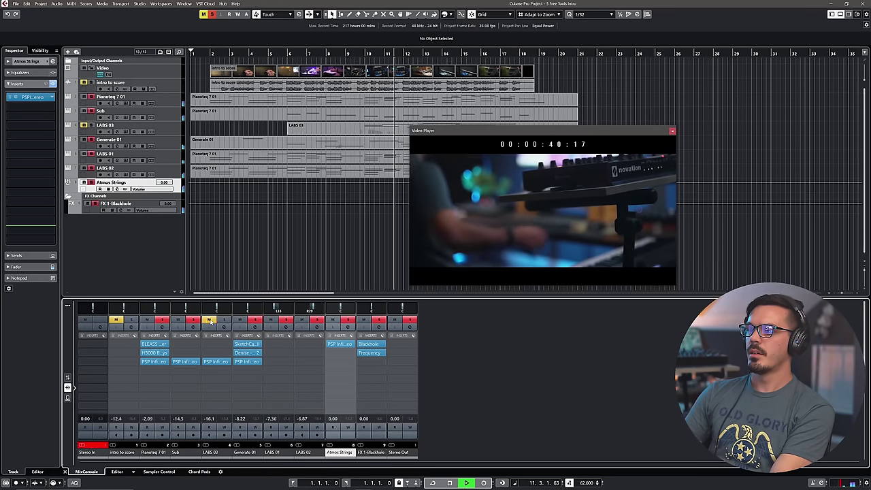
pyautogui.click(181, 320)
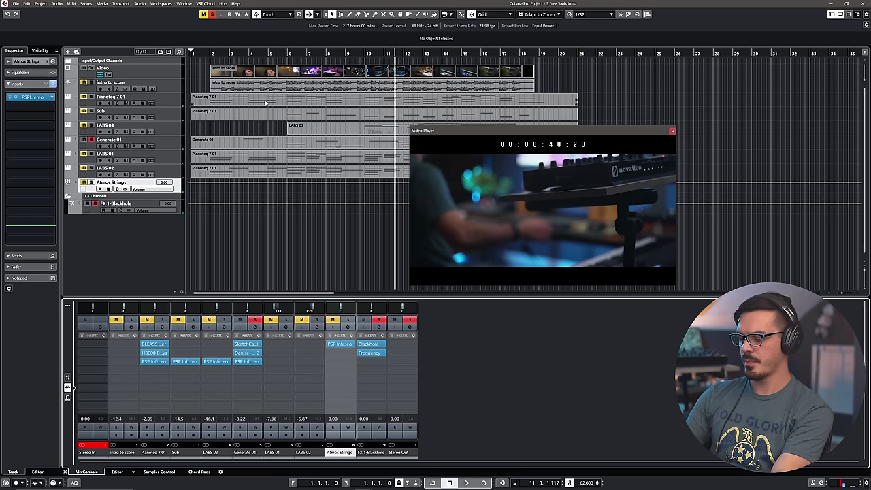
pyautogui.press('F3')
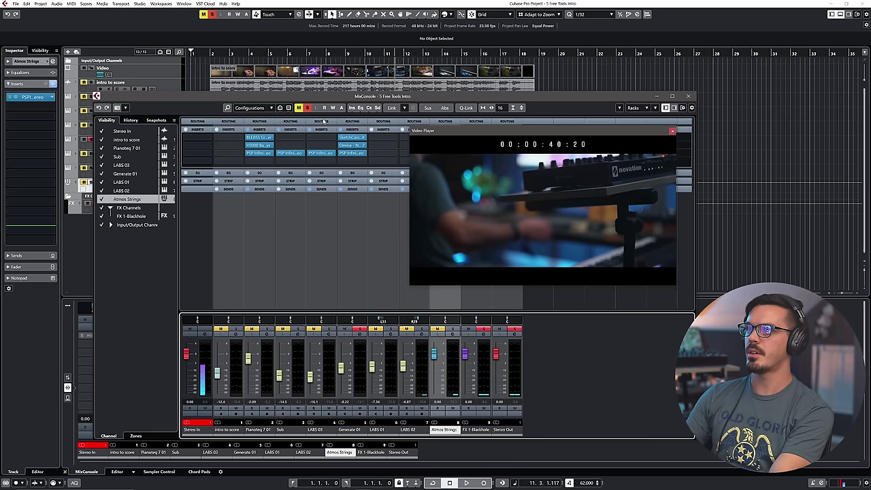
pyautogui.click(324, 122)
pyautogui.moveTo(324, 101); pyautogui.dragTo(292, 81)
pyautogui.press('F3')
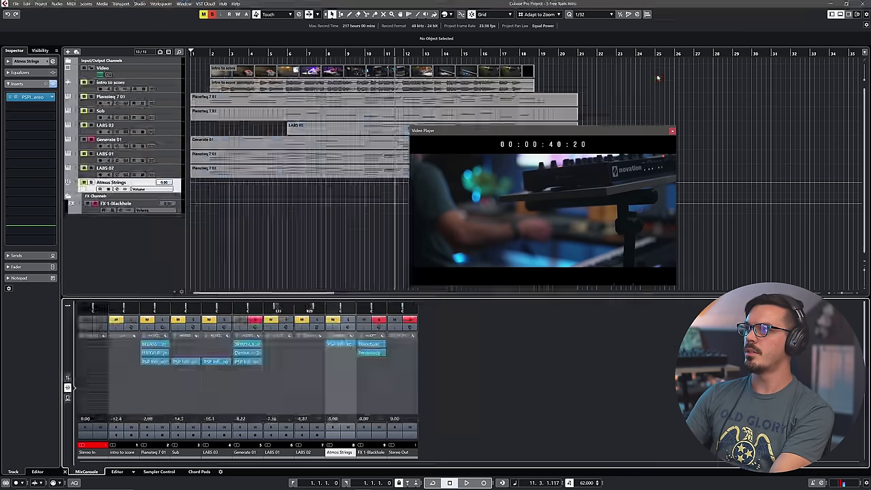
# - Play Generate 01 from just before bar 7 and switch its InfiniStrip preamp module to Pre 70s
pyautogui.click(302, 53)
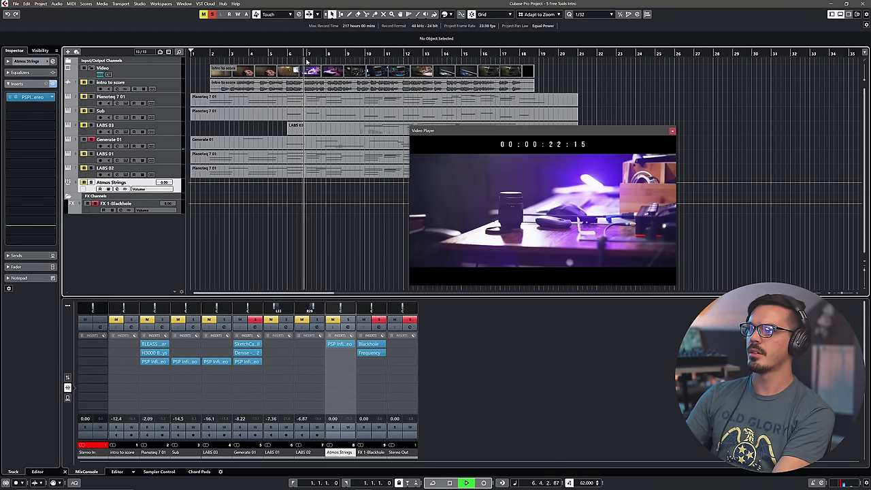
pyautogui.click(247, 361)
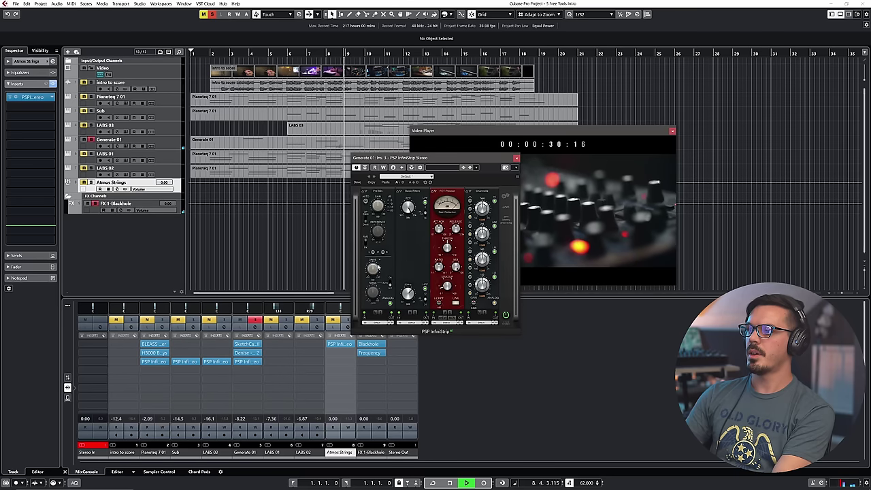
pyautogui.click(381, 192)
pyautogui.click(385, 219)
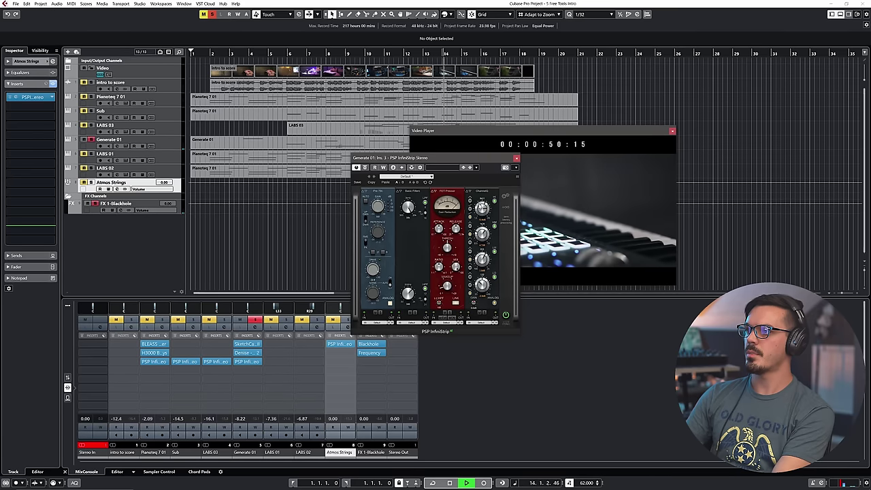
# - Add a Saturator module to the InfiniStrip on Generate 01 and close its editor
pyautogui.click(506, 207)
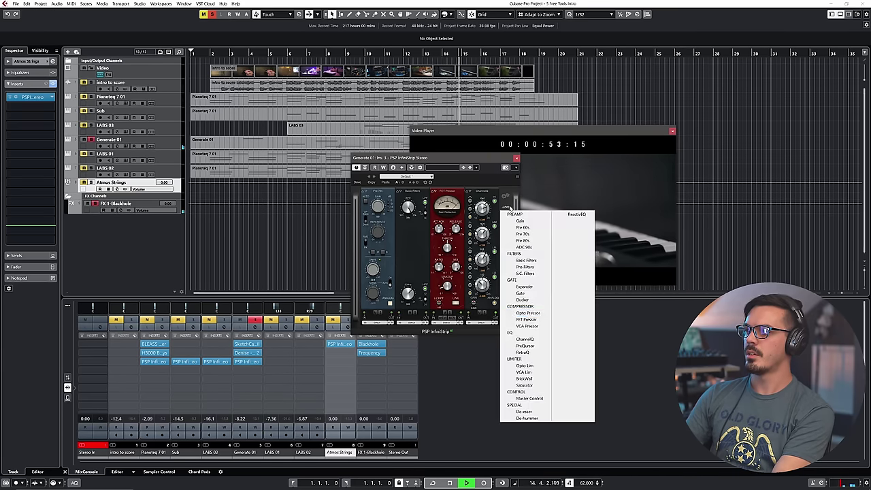
pyautogui.click(534, 386)
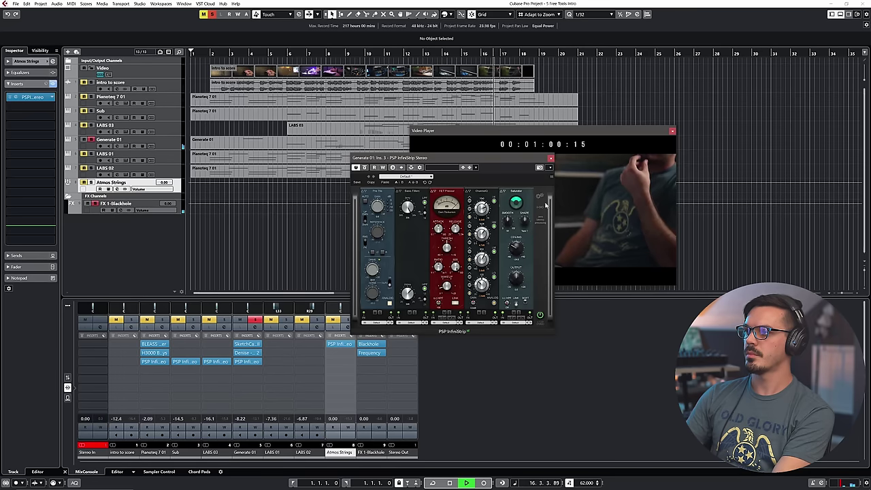
pyautogui.click(550, 159)
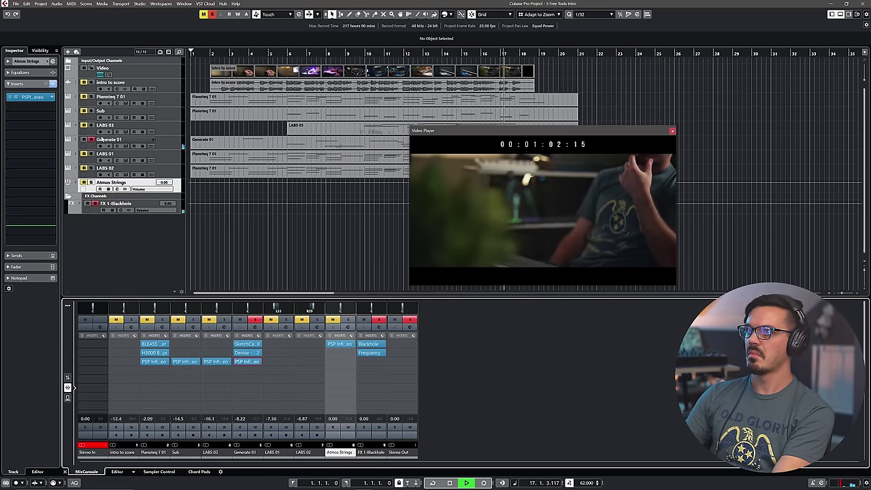
# - Clear the Generate 01 solo, play the full mix from around bar 9 and select the LABS 03 track
pyautogui.click(91, 140)
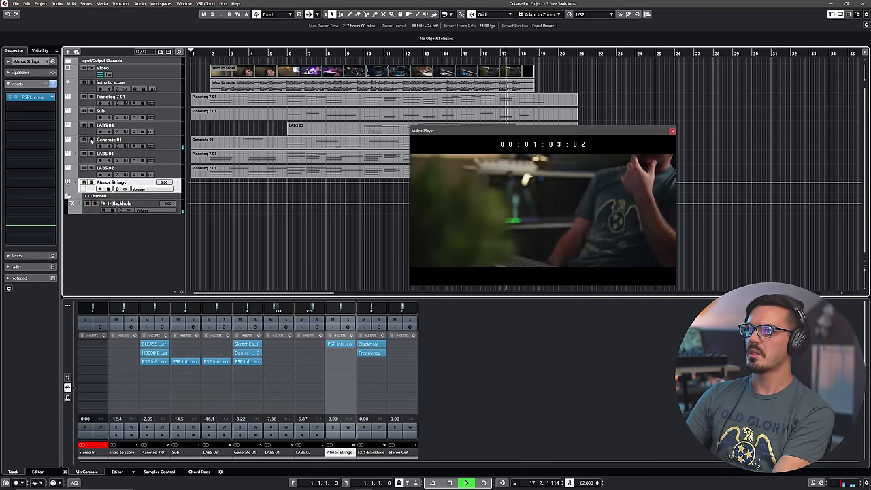
pyautogui.click(355, 53)
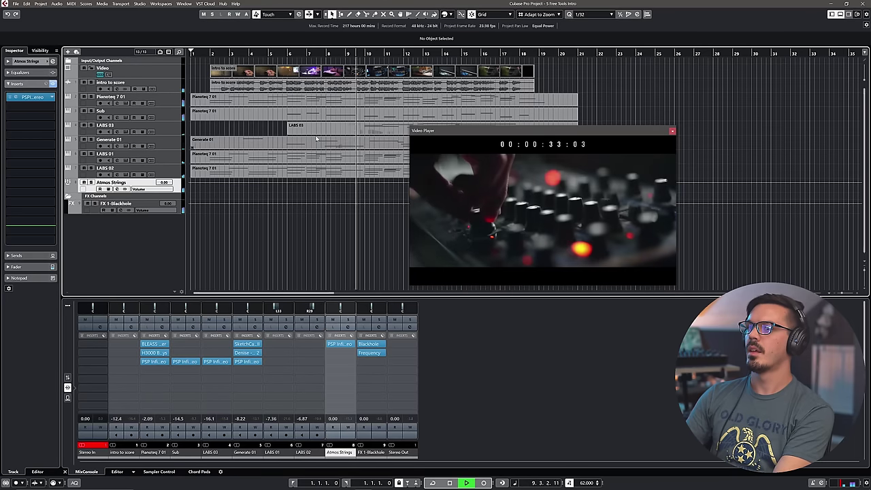
pyautogui.click(167, 134)
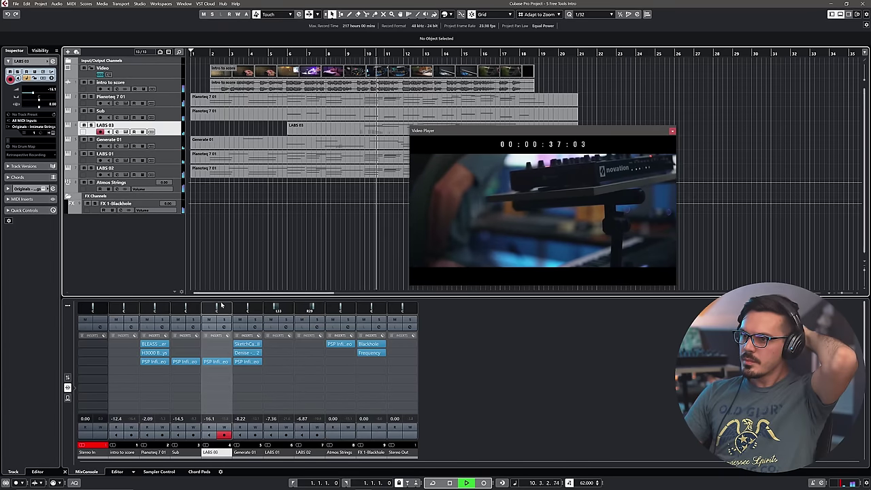
# - Show the mixer faders and lower Generate 01 to -17.5 dB, comparing it in solo and in the full mix
pyautogui.click(67, 376)
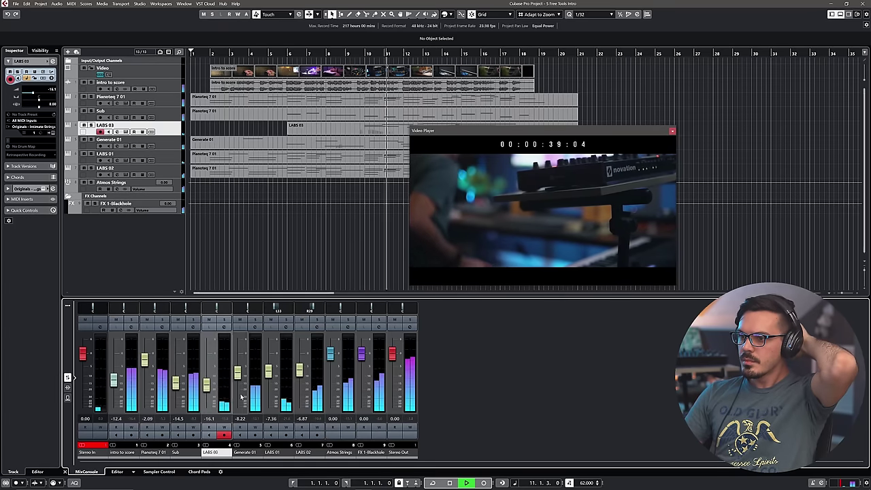
pyautogui.moveTo(237, 372); pyautogui.dragTo(237, 382)
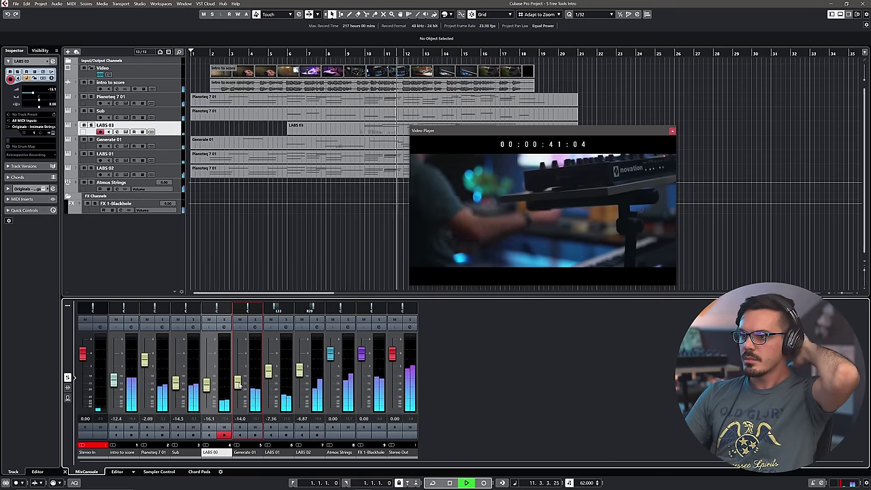
pyautogui.click(254, 320)
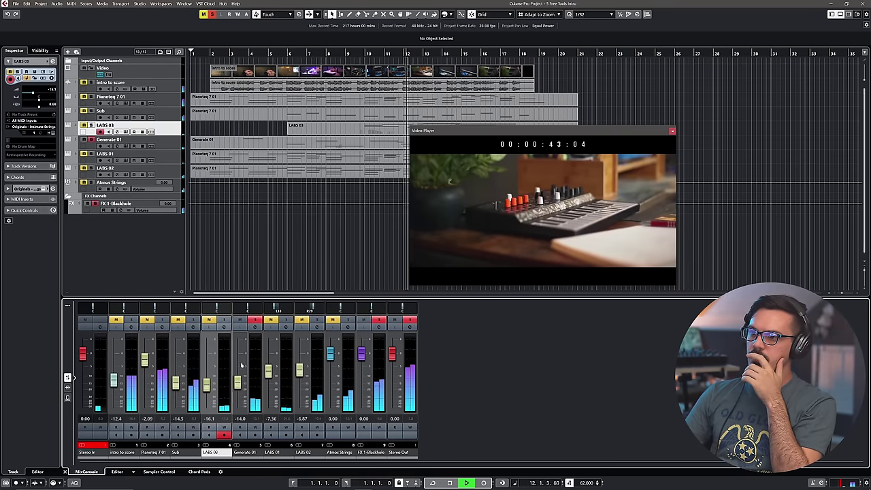
pyautogui.click(254, 322)
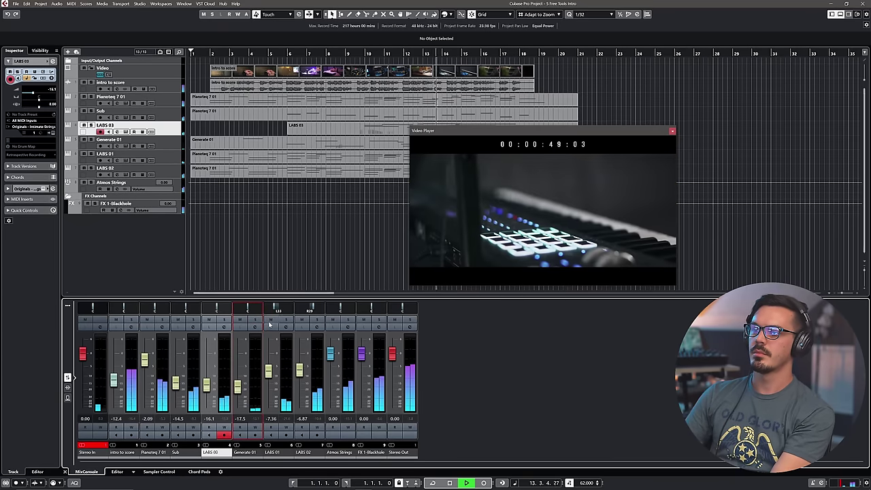
# - Solo LABS 03, stop playback and open the InfiniStrip editor from its audio inserts
pyautogui.click(225, 320)
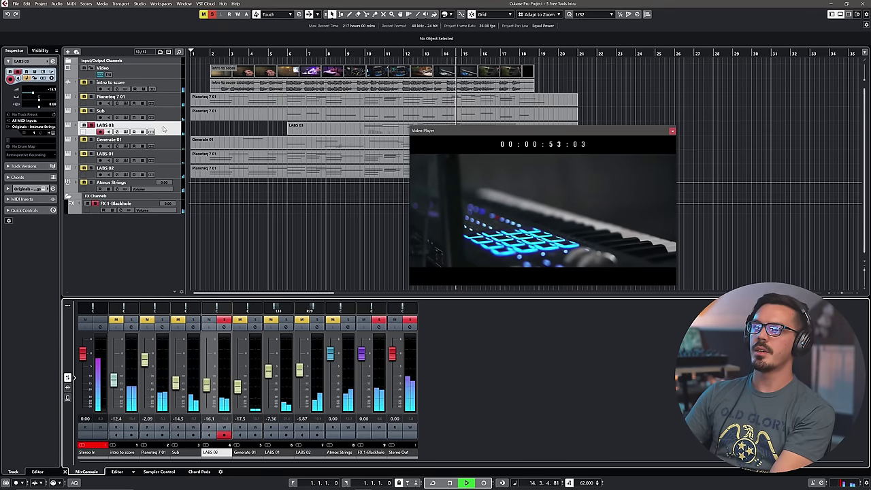
pyautogui.press('space')
pyautogui.click(27, 188)
pyautogui.click(23, 116)
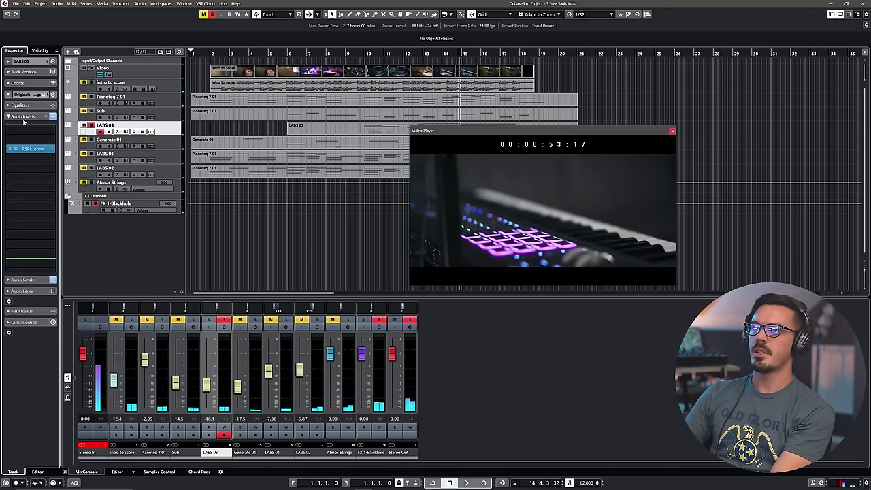
pyautogui.click(31, 148)
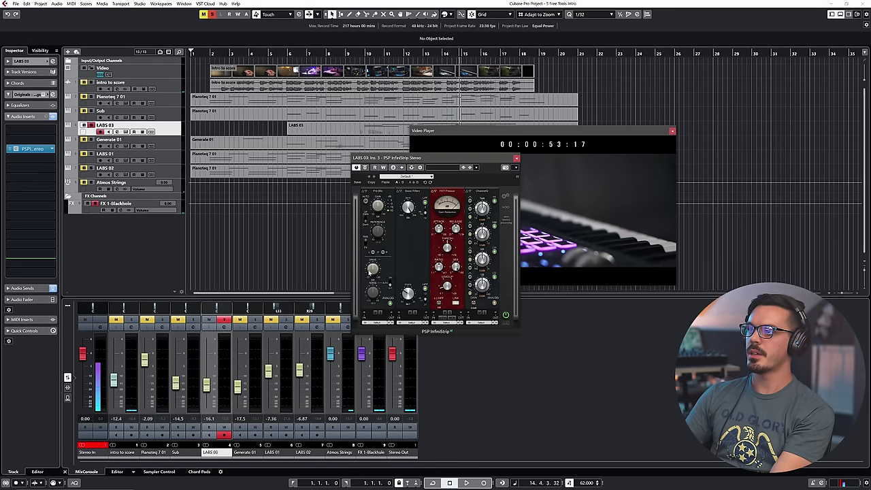
# - Play LABS 03 from bar 10 and switch its InfiniStrip preamp module to Pre 60s
pyautogui.click(306, 53)
pyautogui.click(367, 53)
pyautogui.press('space')
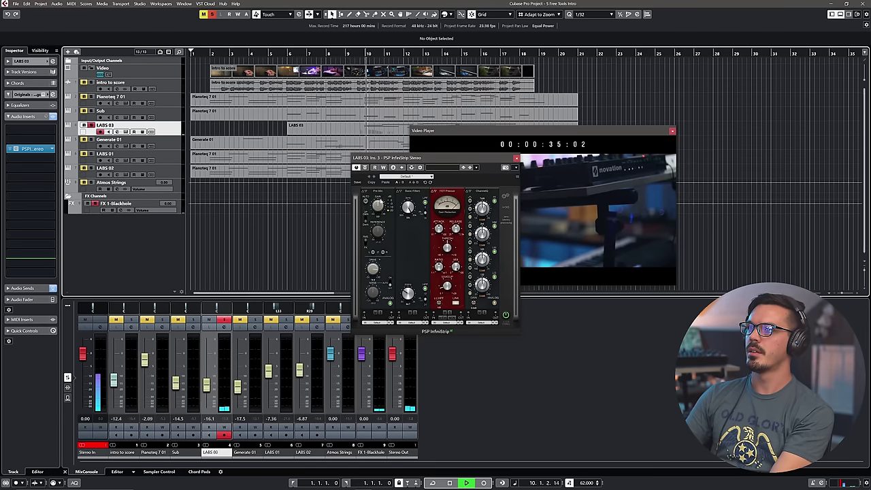
pyautogui.click(378, 192)
pyautogui.click(383, 211)
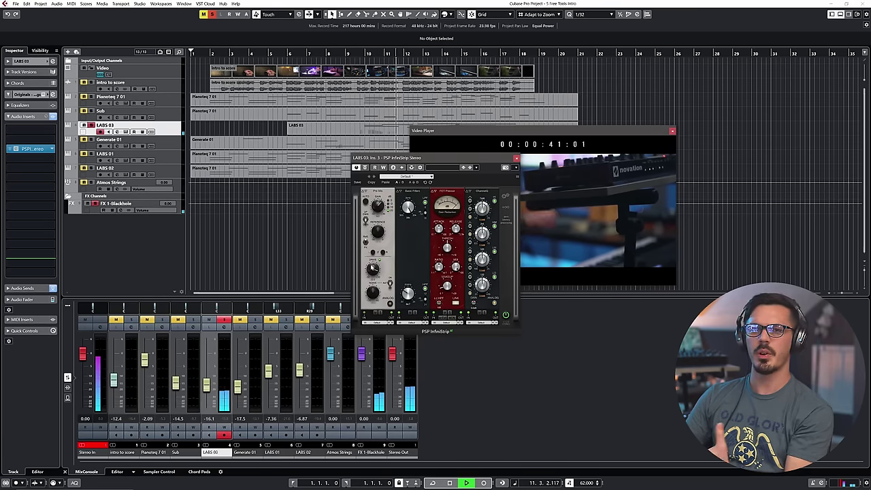
# - Add a Saturator module to the InfiniStrip on LABS 03 and stop playback
pyautogui.click(481, 191)
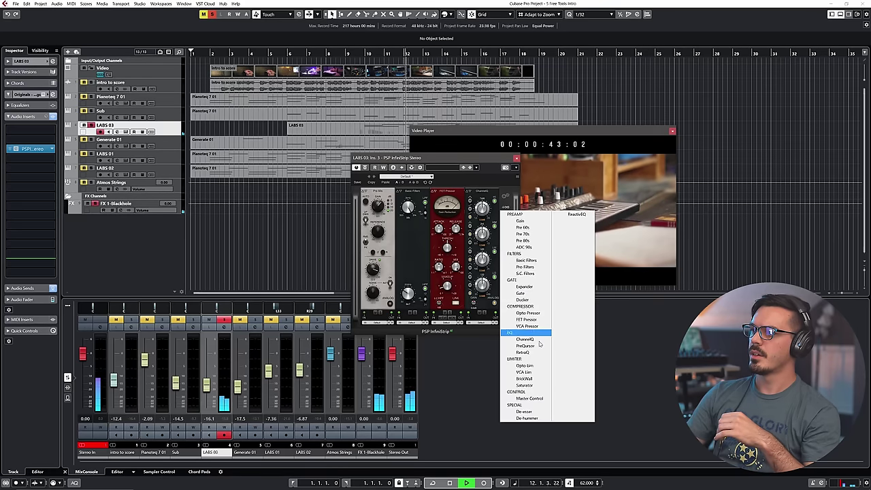
pyautogui.click(534, 385)
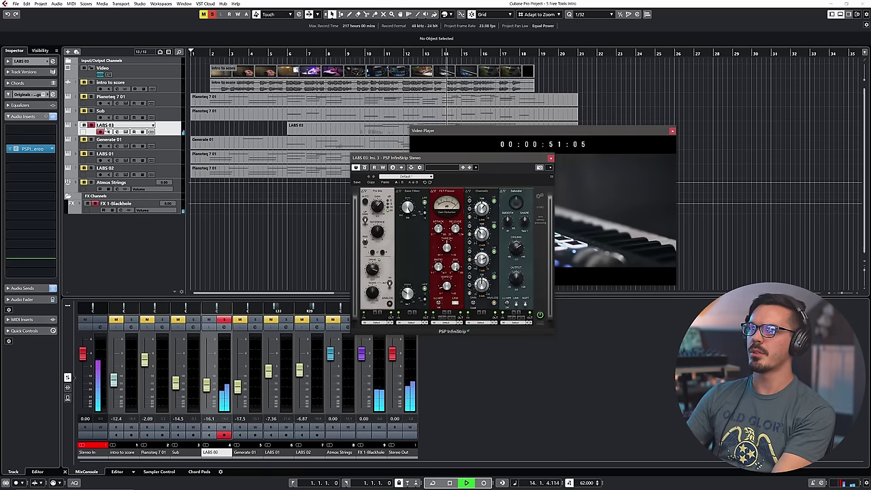
pyautogui.press('space')
# - Return to bar 1 with no channels soloed, expand the Input/Output Channels folder and select Stereo Out
pyautogui.click(202, 54)
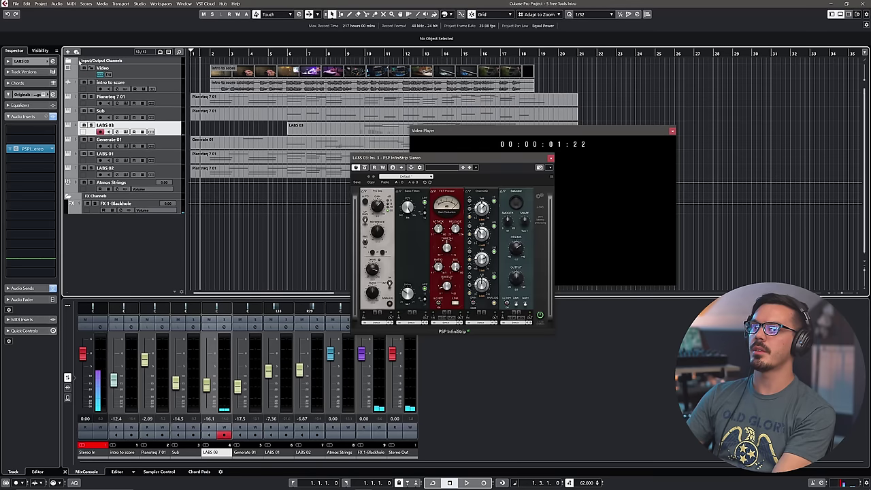
pyautogui.click(73, 62)
pyautogui.click(68, 62)
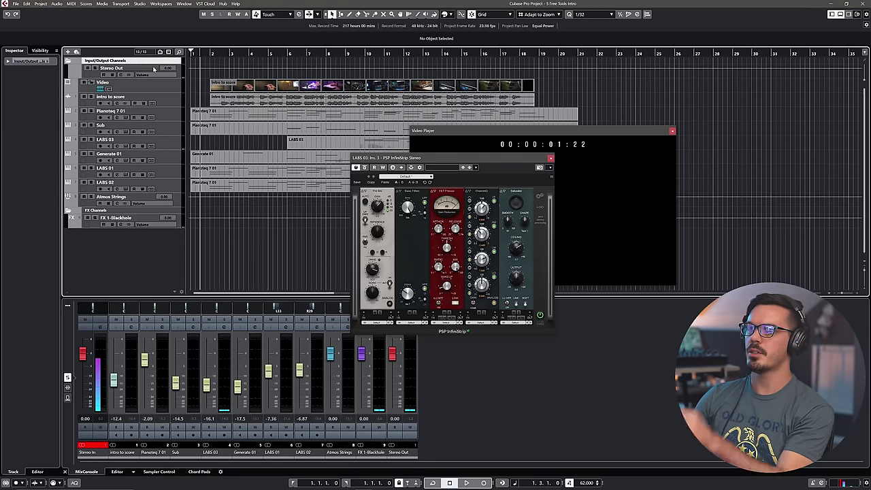
pyautogui.click(154, 69)
# - Insert the PSP VintageWarmer2 effect in the first insert slot of Stereo Out
pyautogui.click(34, 97)
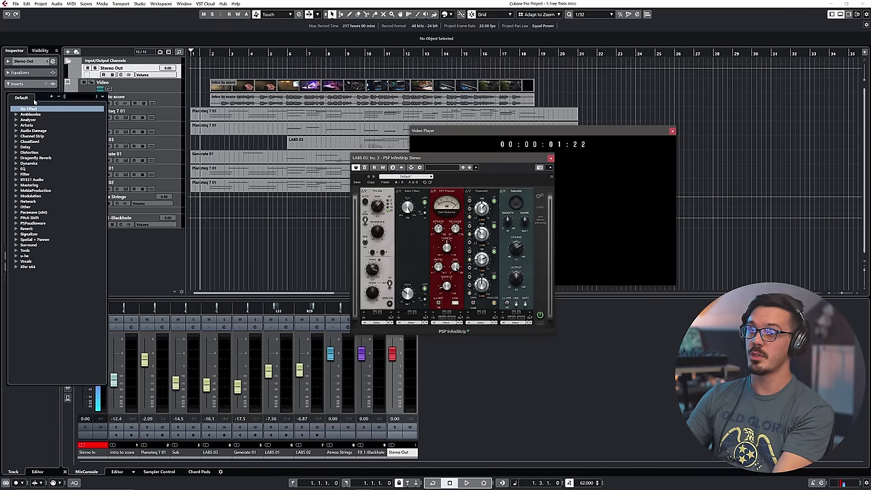
pyautogui.write('psp')
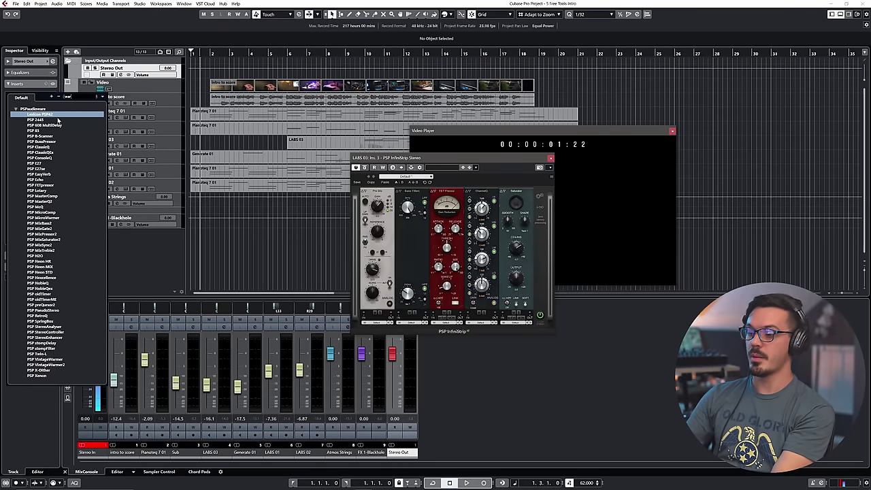
pyautogui.write('m')
pyautogui.click(60, 126)
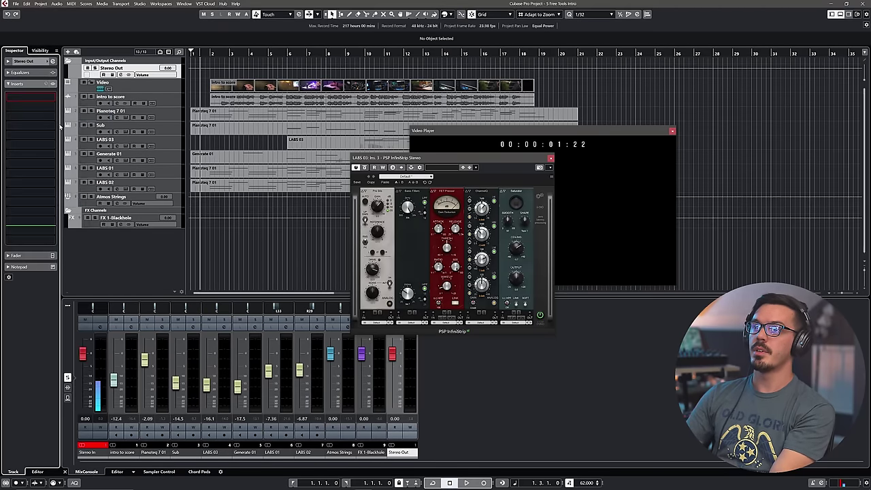
# - Play the full mix, close the LABS 03 InfiniStrip editor and move the VintageWarmer2 editor clear of the video
pyautogui.press('space')
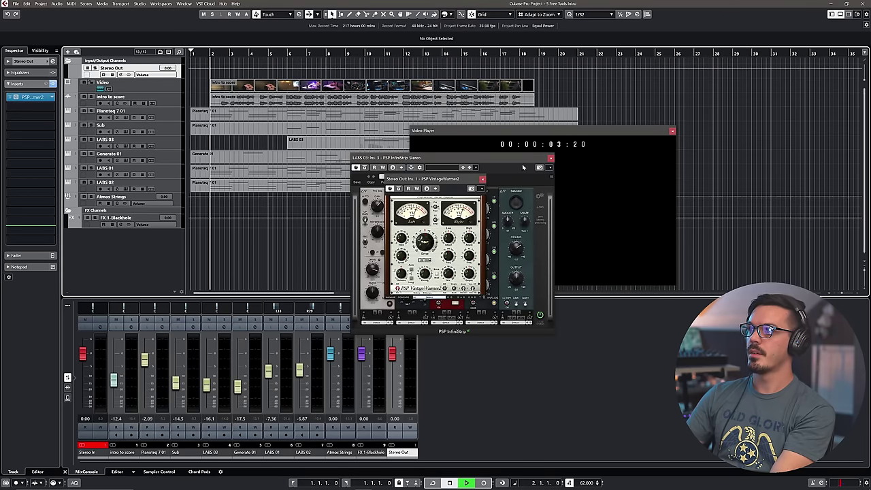
pyautogui.click(550, 158)
pyautogui.moveTo(450, 299); pyautogui.dragTo(333, 300)
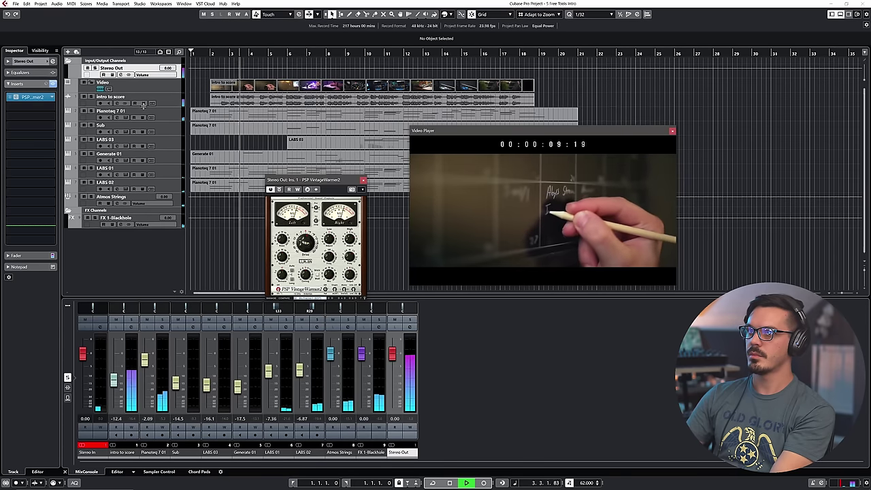
# - Mute the intro to score track and insert PSP Xenon in the second insert slot of Stereo Out
pyautogui.click(83, 96)
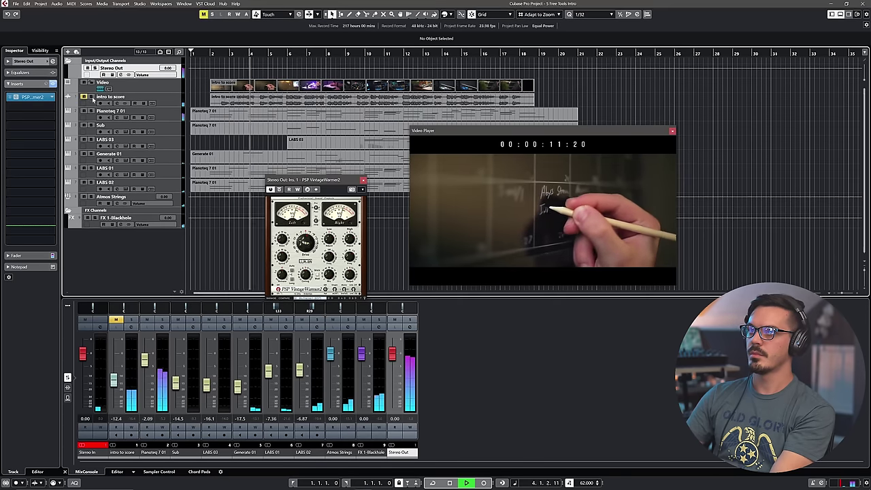
pyautogui.click(51, 107)
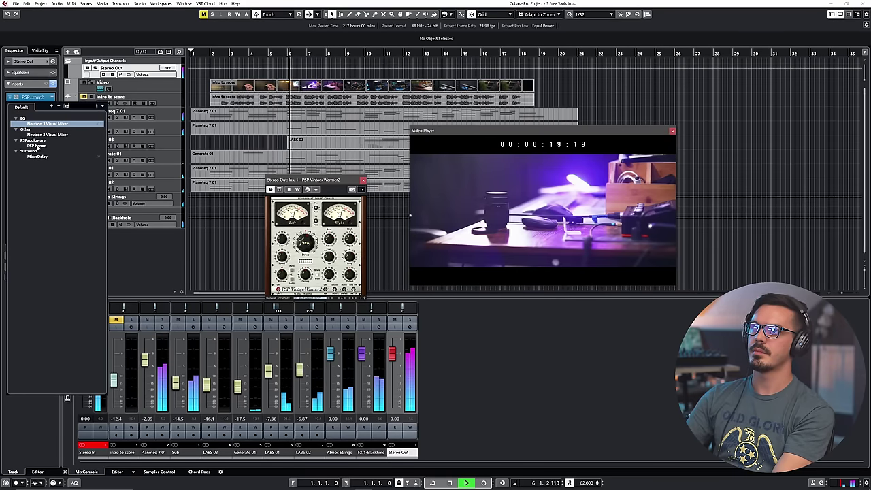
pyautogui.click(37, 145)
pyautogui.click(37, 145)
# - Close the VintageWarmer2 editor and place the PSP Xenon editor clear of the video and the mixer
pyautogui.click(407, 187)
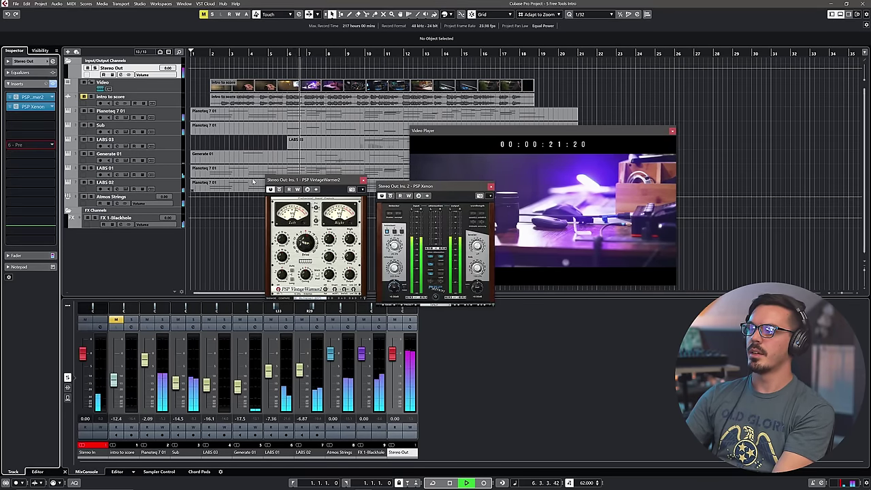
pyautogui.moveTo(391, 186); pyautogui.dragTo(193, 192)
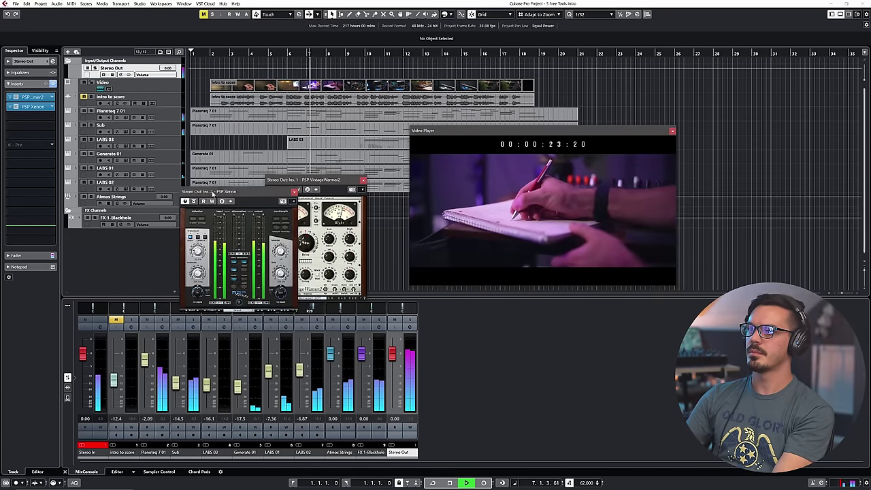
pyautogui.click(319, 275)
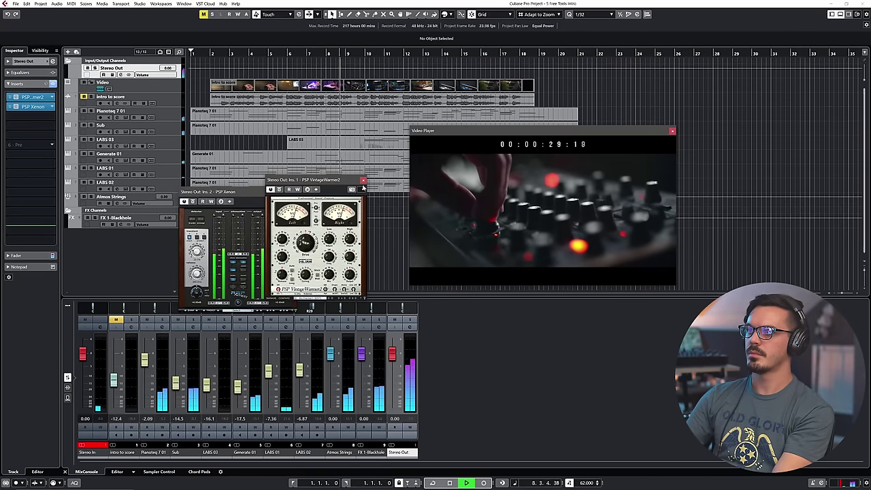
pyautogui.click(364, 180)
pyautogui.moveTo(204, 191); pyautogui.dragTo(245, 150)
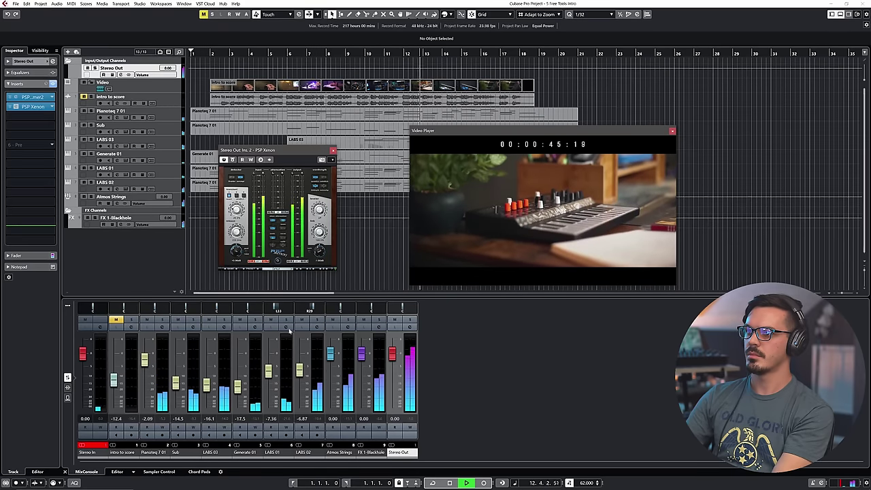
# - Lower the LABS 03 fader to -17.5 dB and the Sub fader to -16.3 dB
pyautogui.click(211, 392)
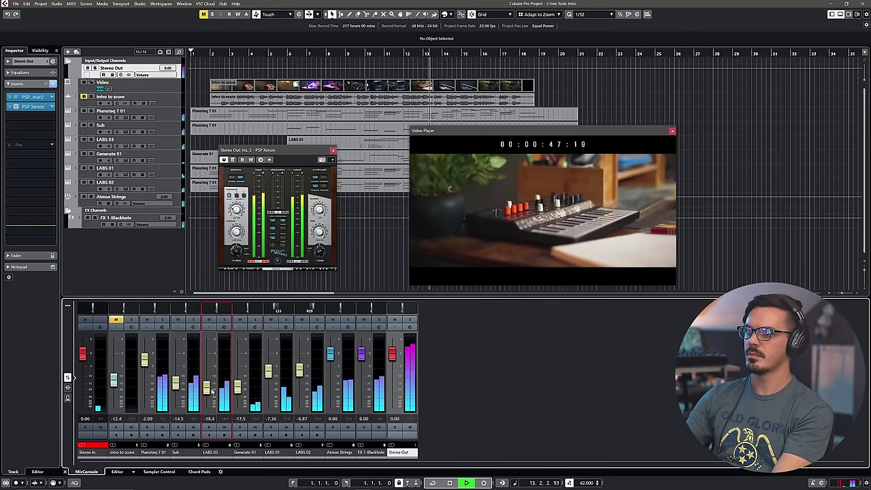
pyautogui.click(181, 388)
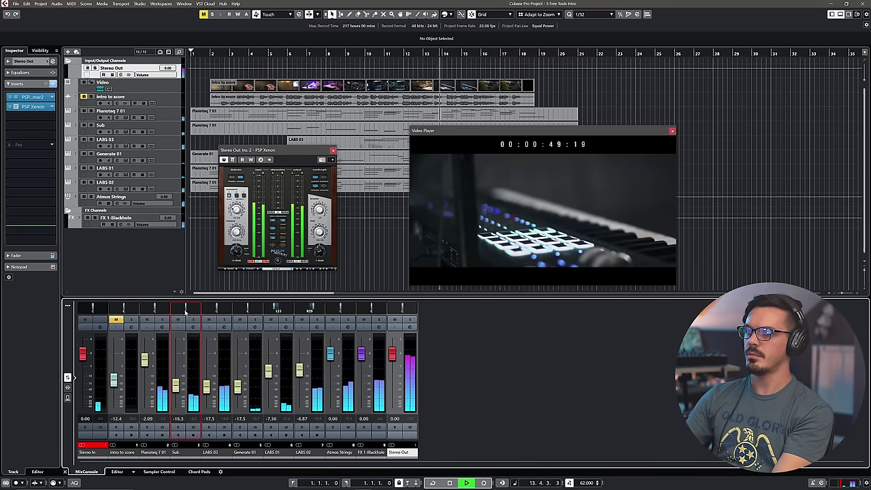
# - Insert Slice EQ in the third insert slot of Stereo Out and show the factory reference profile Champion Sound
pyautogui.click(24, 117)
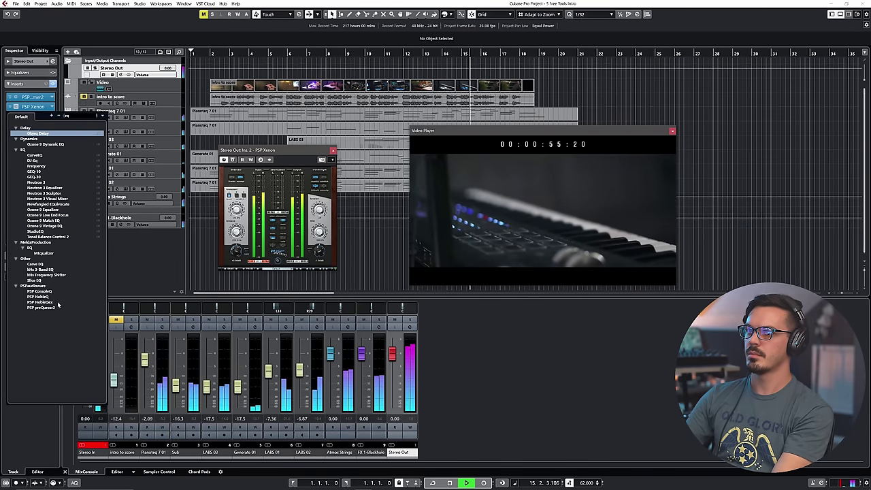
pyautogui.click(36, 279)
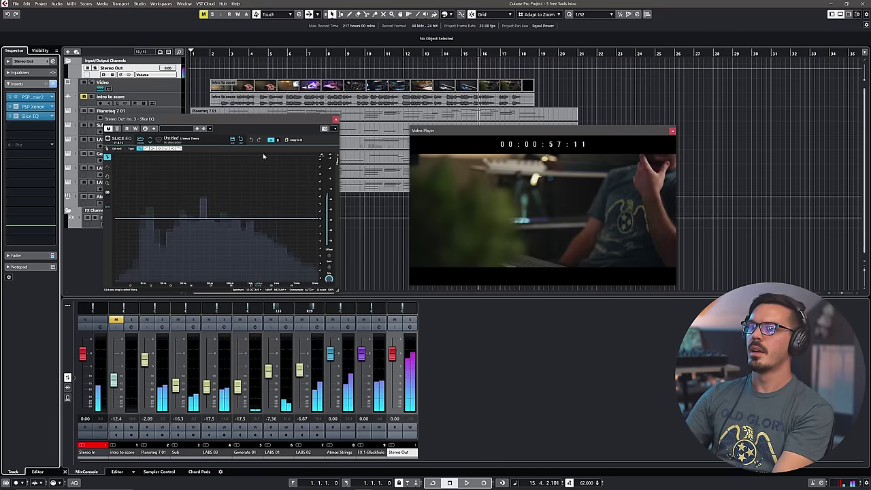
pyautogui.click(107, 166)
pyautogui.click(136, 148)
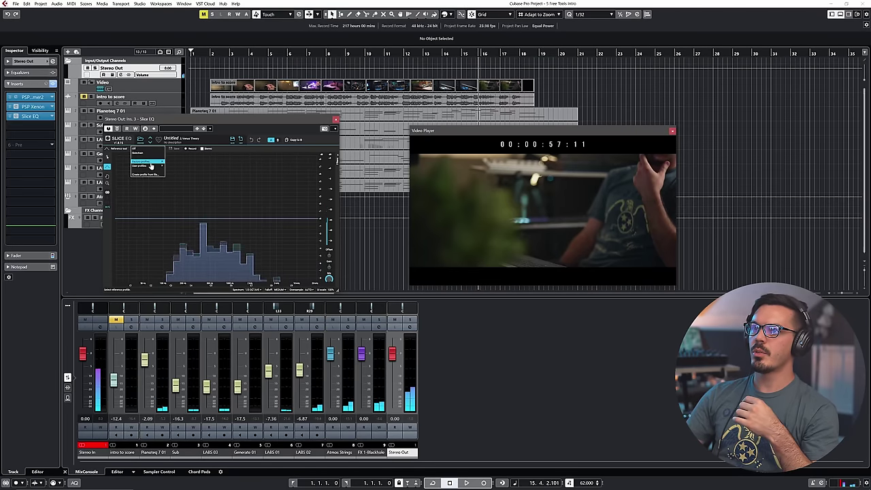
pyautogui.moveTo(157, 161)
pyautogui.moveTo(171, 179)
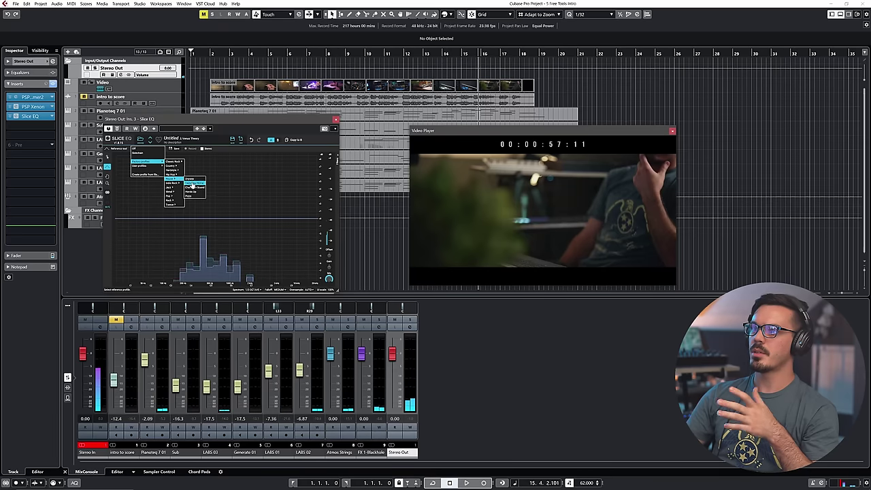
pyautogui.click(197, 190)
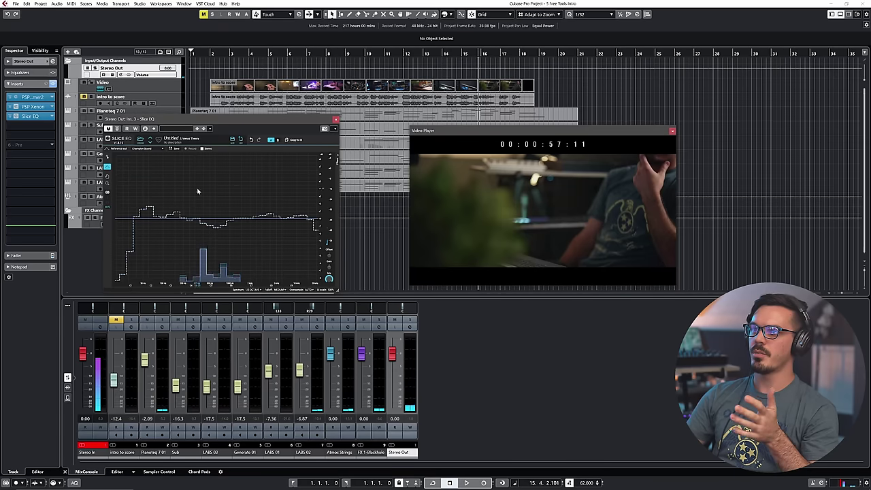
# - Play the mix from bar 9 and lower the Sub fader to -19.4 dB
pyautogui.click(226, 52)
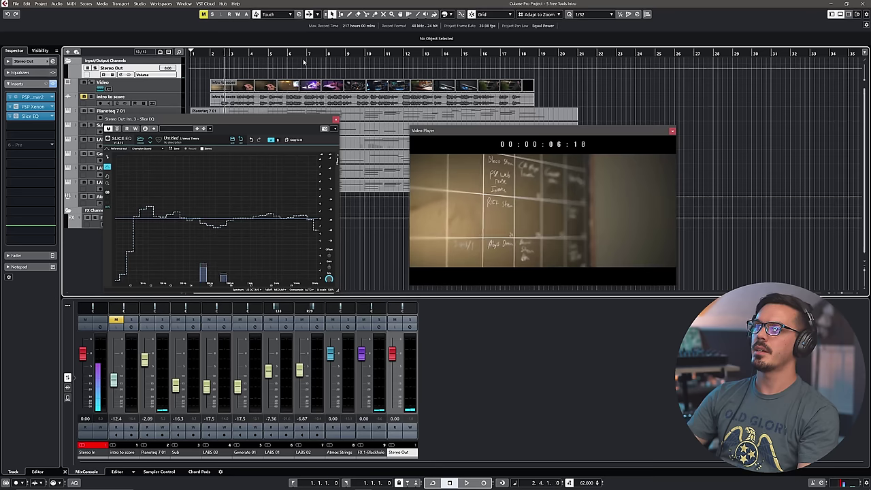
pyautogui.click(362, 55)
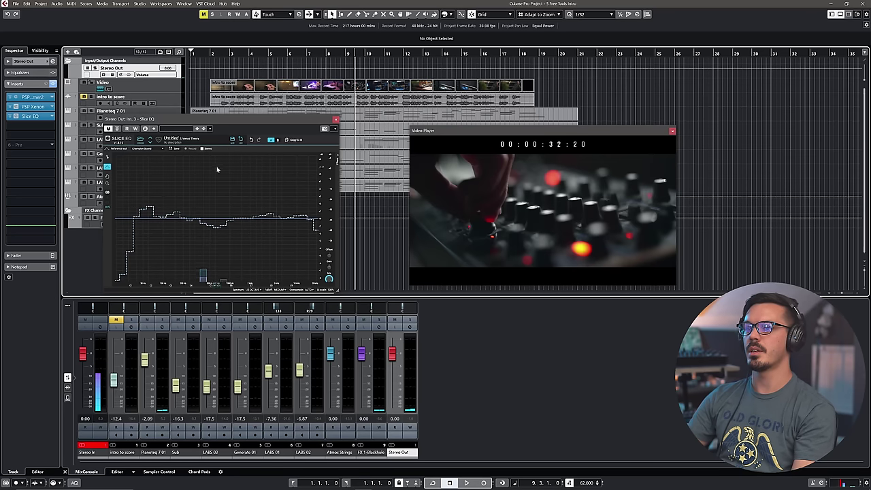
pyautogui.press('space')
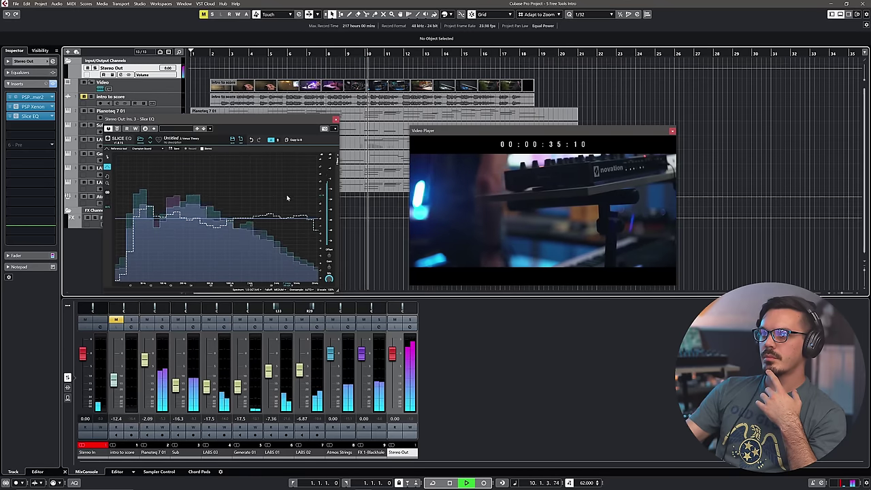
pyautogui.moveTo(178, 383); pyautogui.dragTo(178, 387)
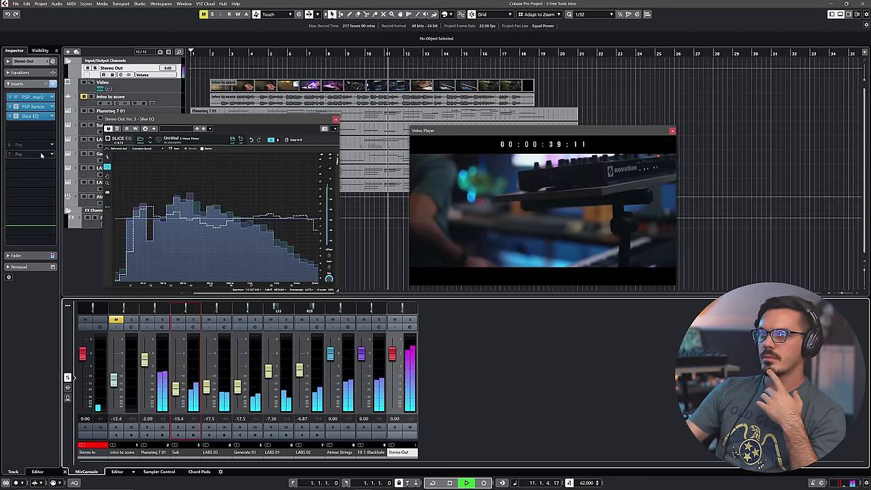
# - Move Slice EQ to the first insert slot of Stereo Out and raise the Sub fader to -14.7 dB
pyautogui.moveTo(32, 107); pyautogui.dragTo(27, 98)
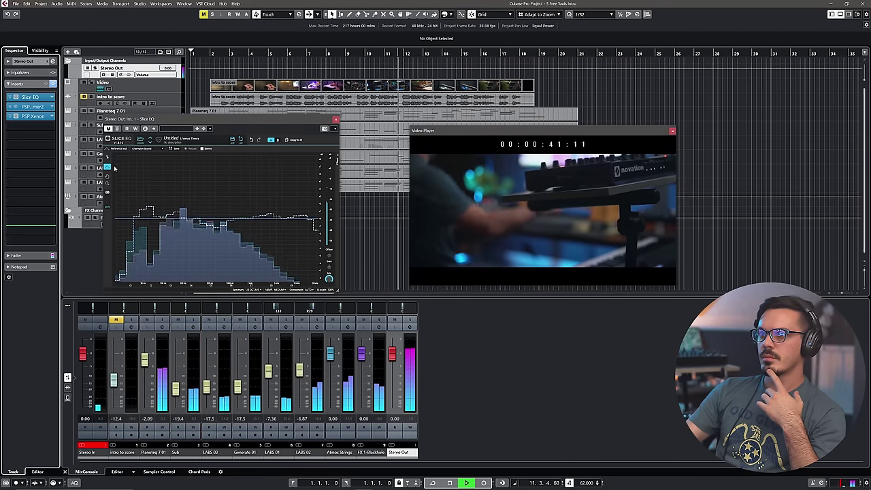
pyautogui.moveTo(176, 389); pyautogui.dragTo(176, 379)
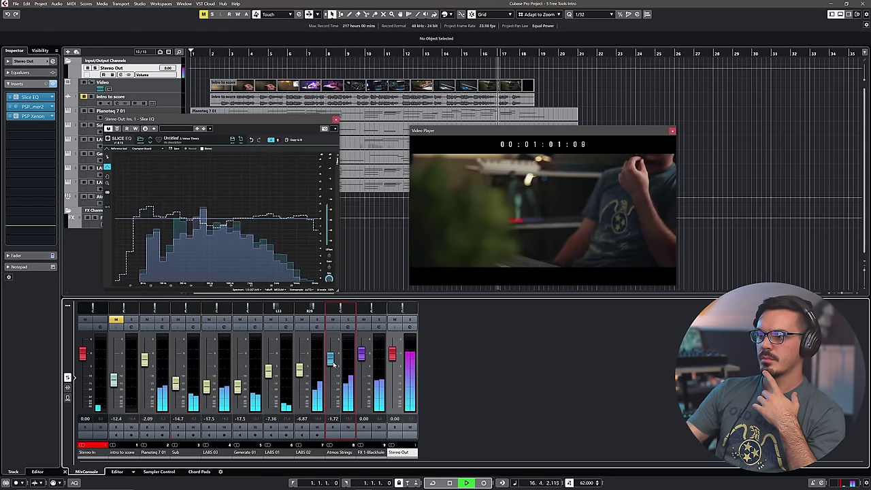
# - Set the Atmos Strings fader to -1.84 dB and the LABS 03 fader to -22.3 dB, and stop playback
pyautogui.moveTo(334, 367); pyautogui.dragTo(332, 366)
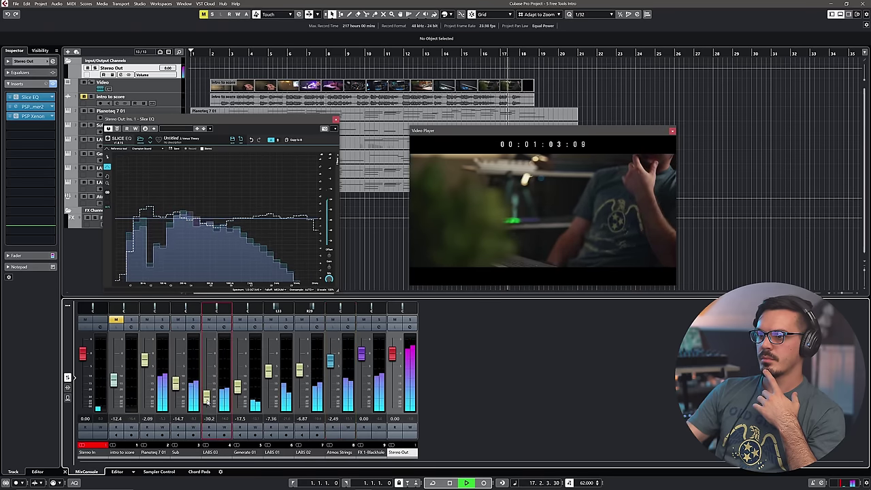
pyautogui.moveTo(207, 397); pyautogui.dragTo(207, 396)
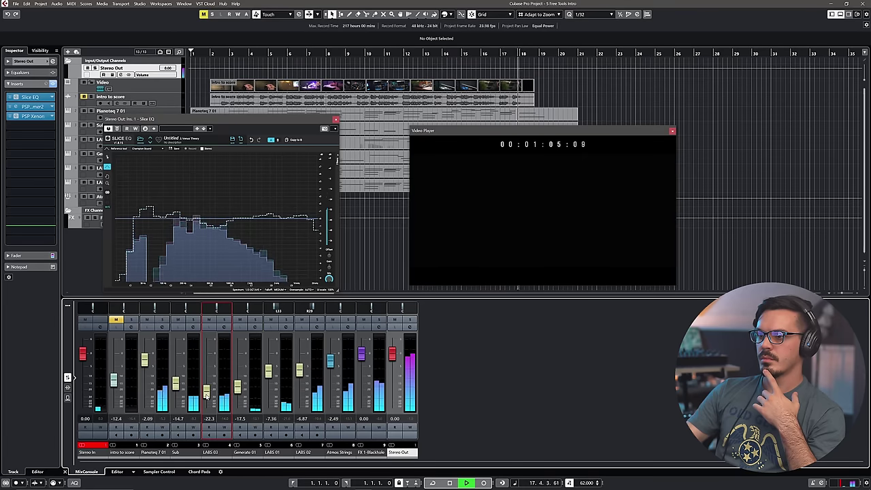
pyautogui.moveTo(332, 363); pyautogui.dragTo(331, 360)
pyautogui.press('space')
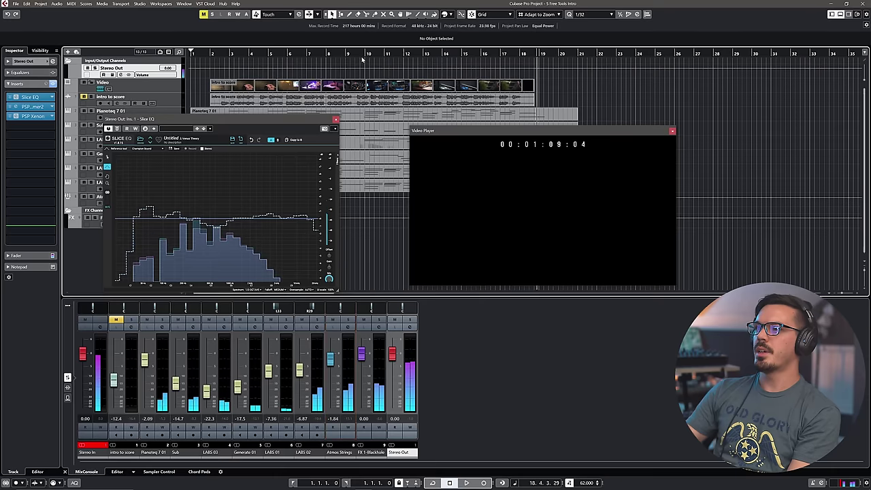
# - Play the mix from bar 10 and lower Sub to -15.0 dB and LABS 03 to -23.5 dB
pyautogui.click(364, 53)
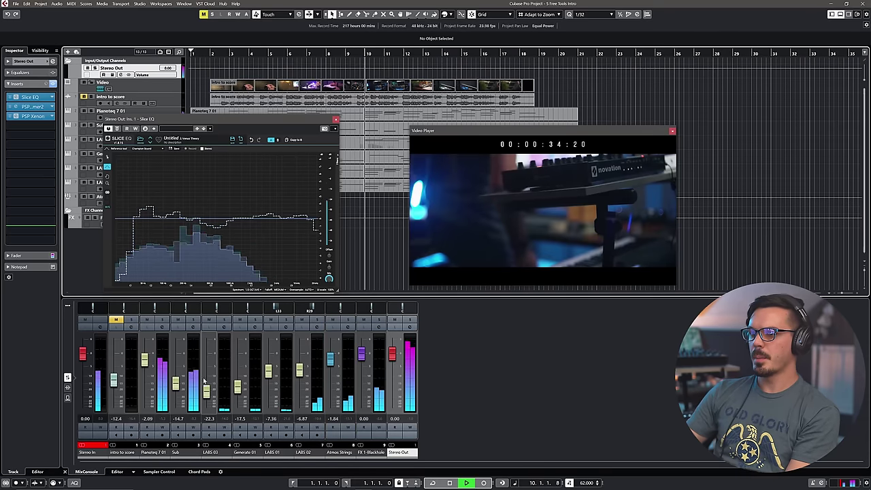
pyautogui.moveTo(177, 387); pyautogui.dragTo(206, 395)
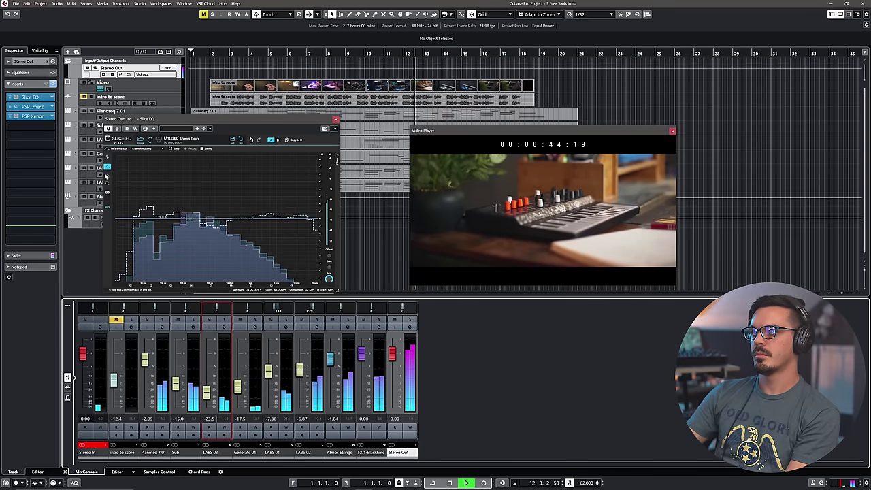
# - Review the InfiniStrip settings on Pianoteq 7 01 against the playing mix, and close the InfiniStrip and Slice EQ editors
pyautogui.click(125, 111)
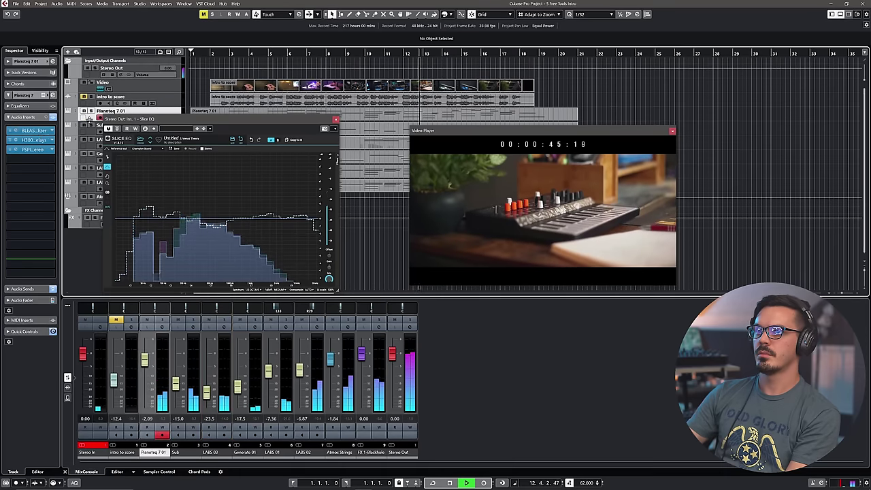
pyautogui.press('space')
pyautogui.click(24, 150)
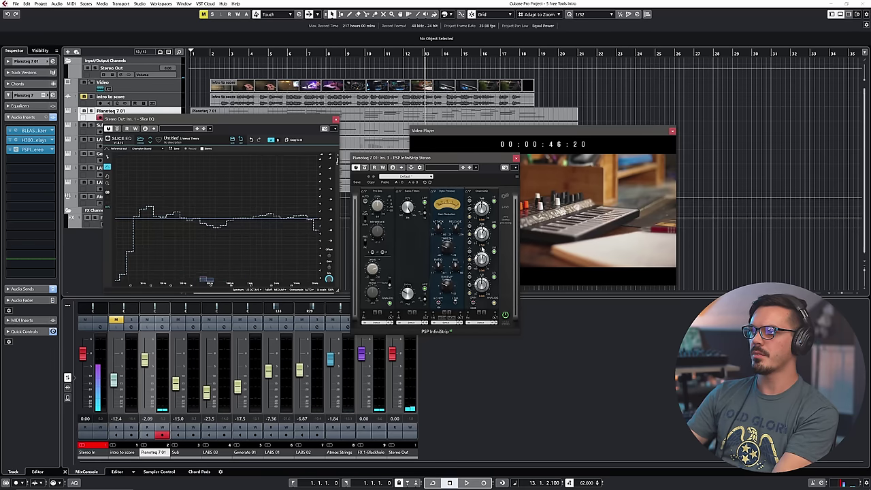
pyautogui.press('space')
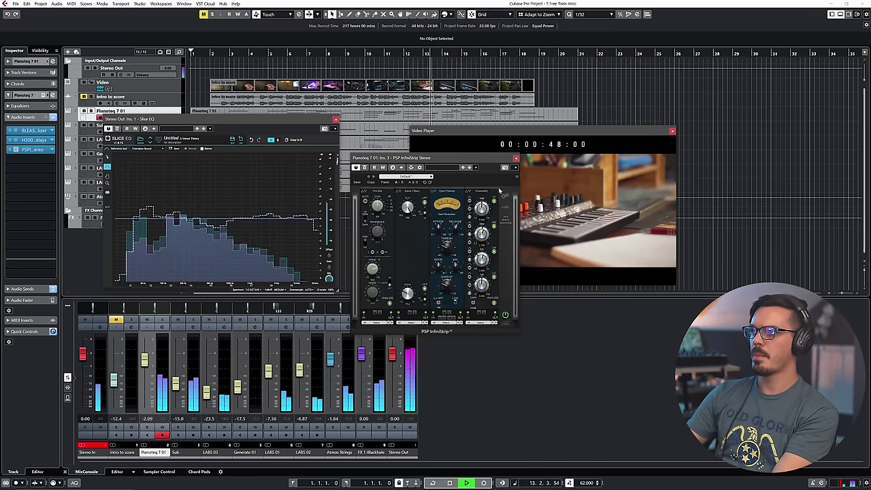
pyautogui.click(515, 158)
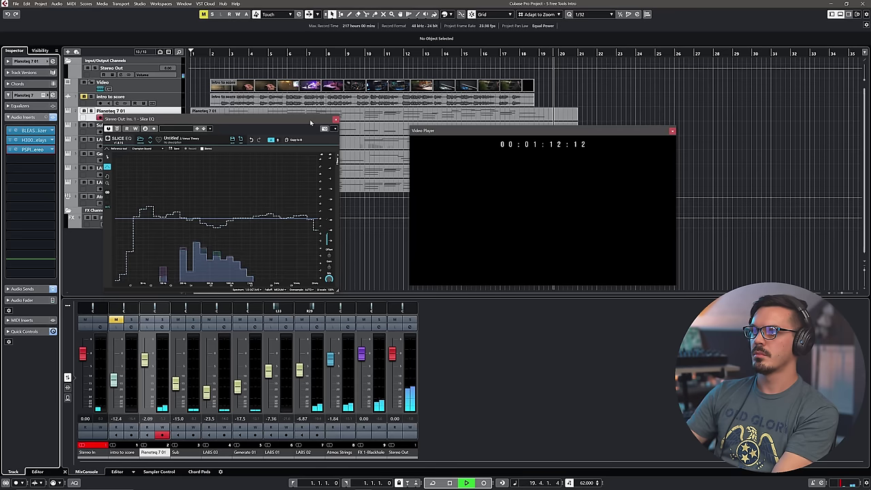
pyautogui.press('space')
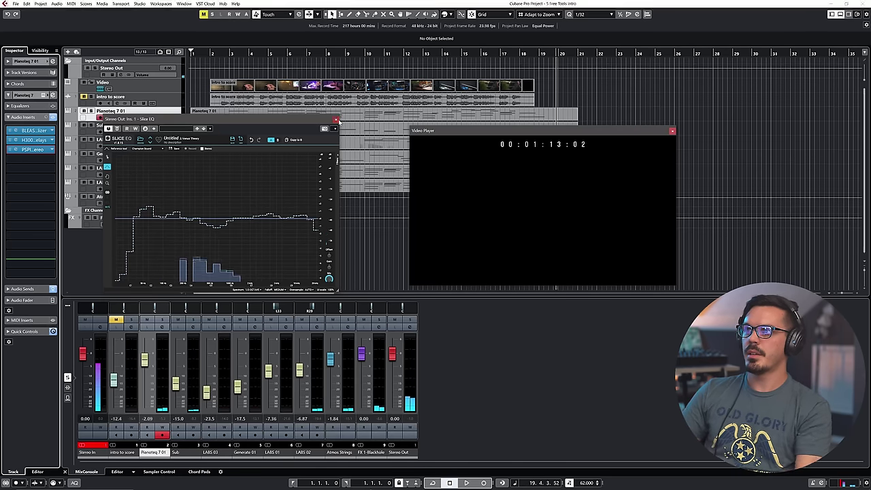
pyautogui.click(336, 120)
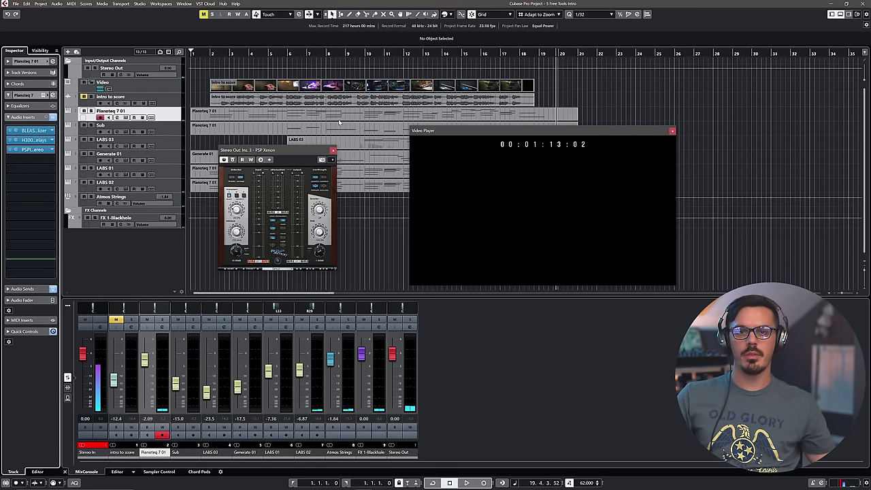